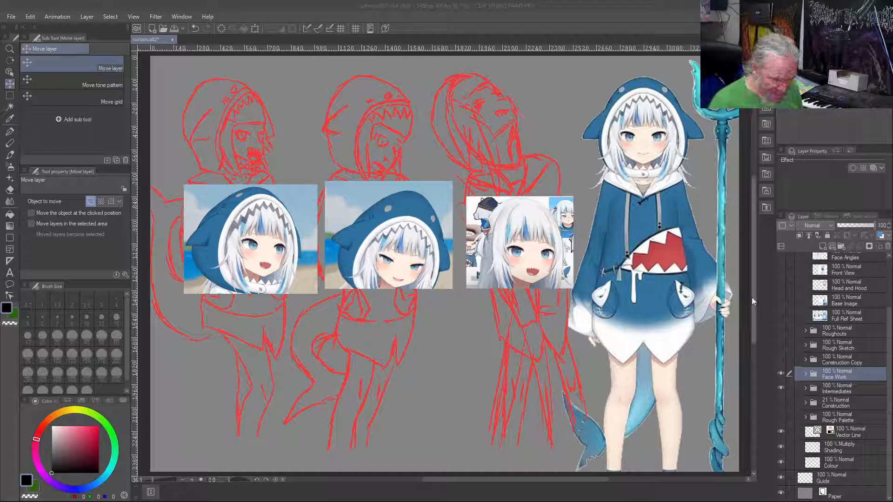
Step: Expand the Face Work folder and check its Facial Angle 1, 2, 3 and Face Sketches layers
click(805, 373)
click(845, 387)
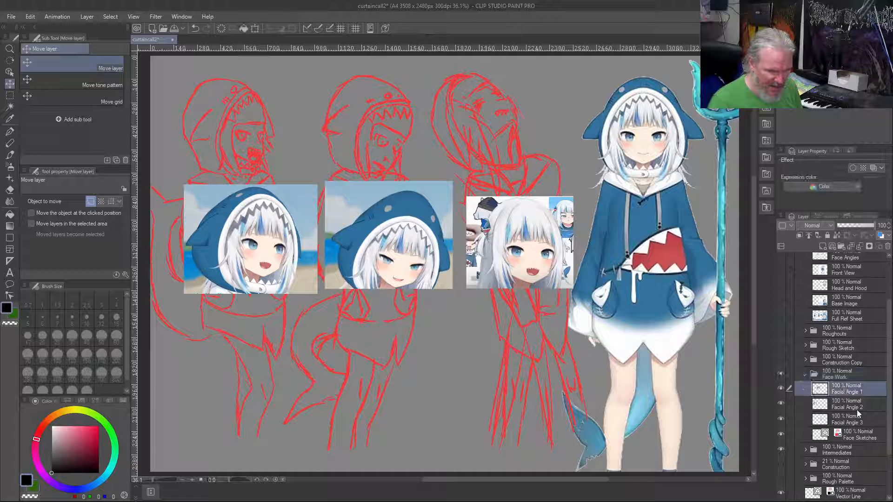
click(857, 410)
click(858, 420)
click(865, 437)
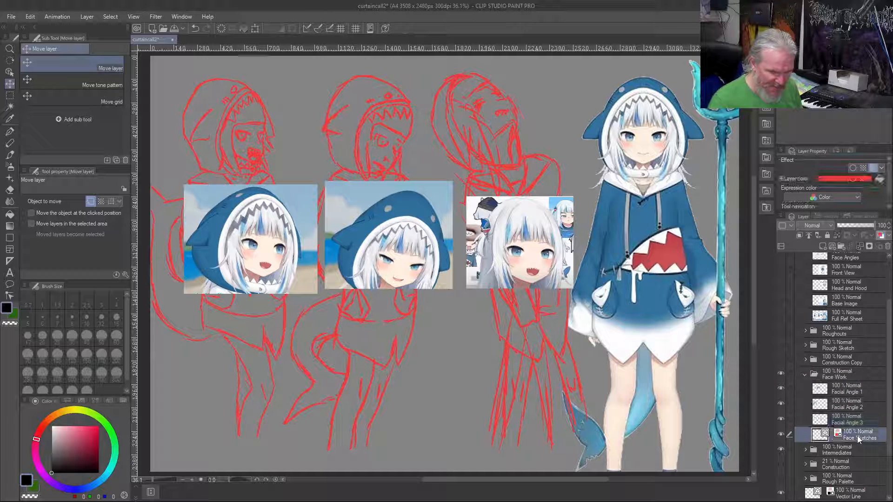
click(847, 390)
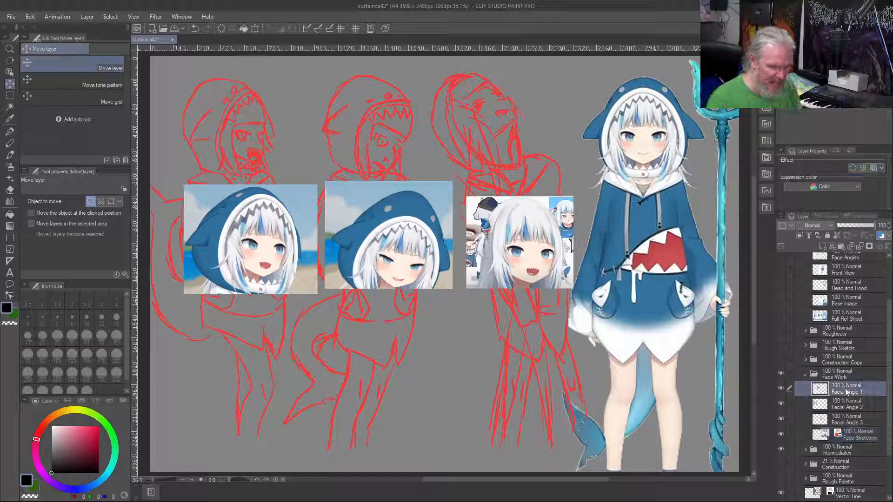
click(843, 375)
click(805, 374)
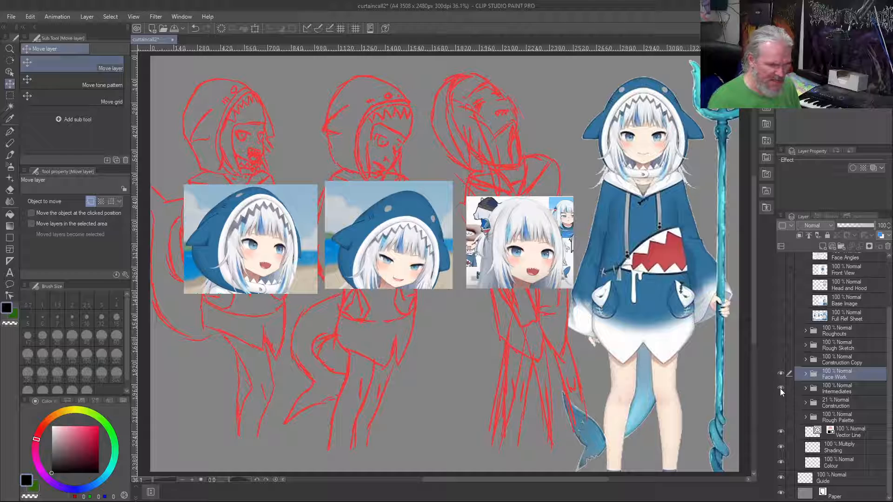
click(805, 374)
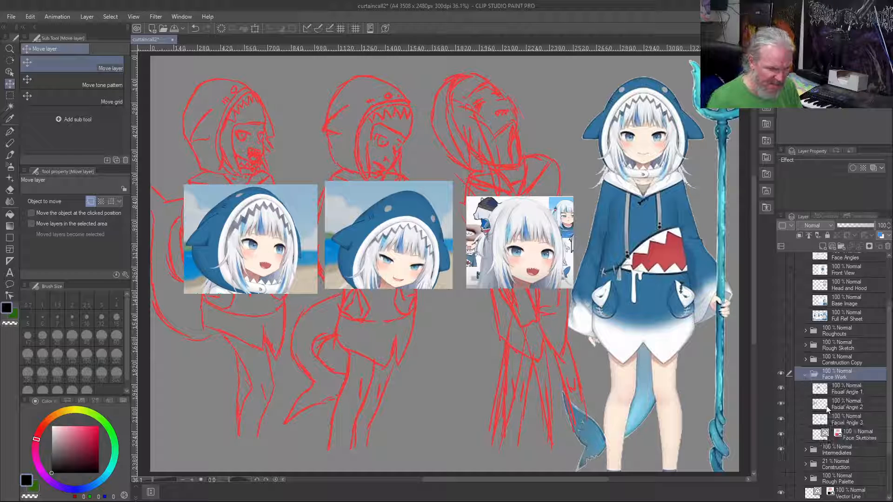
Step: On the Face Sketches layer, draw a large rough circle around each of the three sketched heads with the Custom Test brush
click(840, 434)
key(b)
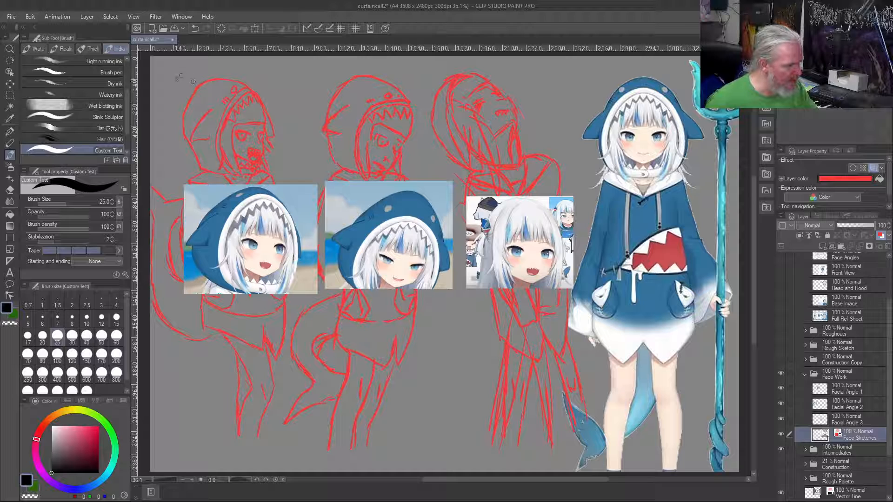
mouse_move(171, 110)
mouse_down()
mouse_move(177, 161)
mouse_move(226, 184)
mouse_move(281, 91)
mouse_move(173, 116)
mouse_up()
mouse_move(329, 82)
mouse_down()
mouse_move(320, 98)
mouse_move(313, 154)
mouse_move(325, 173)
mouse_move(420, 86)
mouse_move(336, 82)
mouse_move(454, 68)
mouse_move(440, 165)
mouse_move(419, 85)
mouse_move(444, 64)
mouse_up()
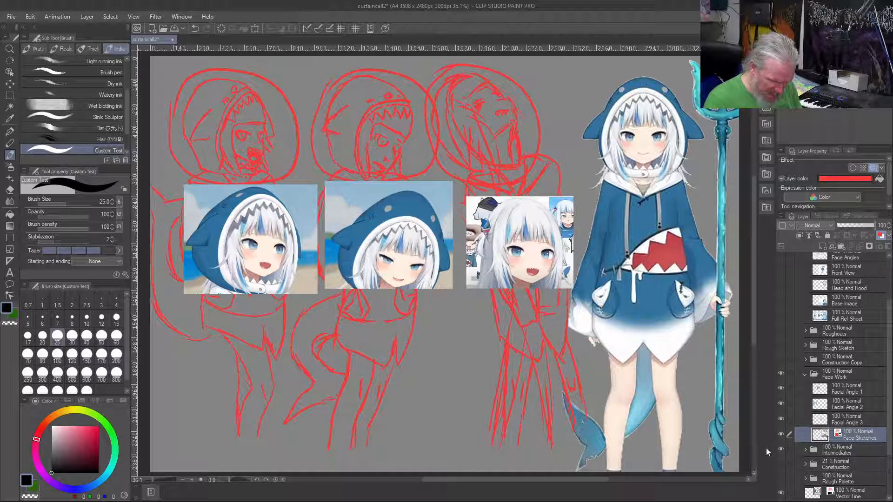
Step: Hide the Intermediates folder and undo the stray brush mark between the first two circles
click(780, 449)
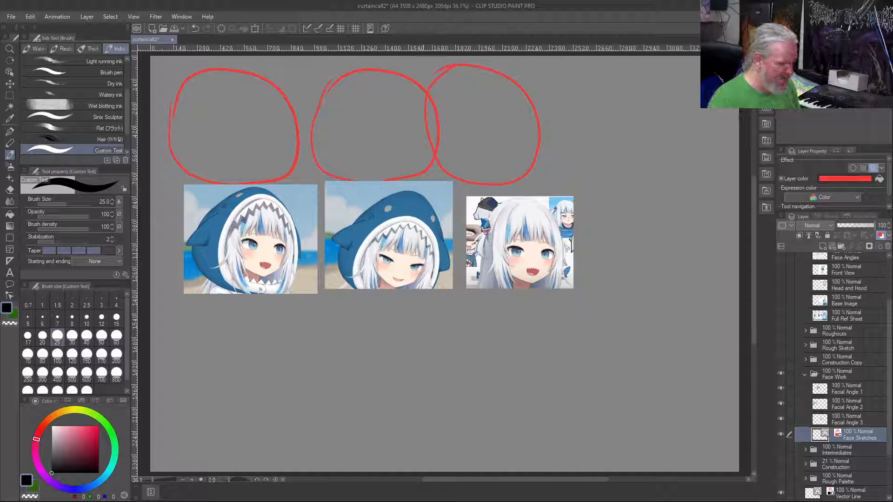
scroll(422, 321, up, 2)
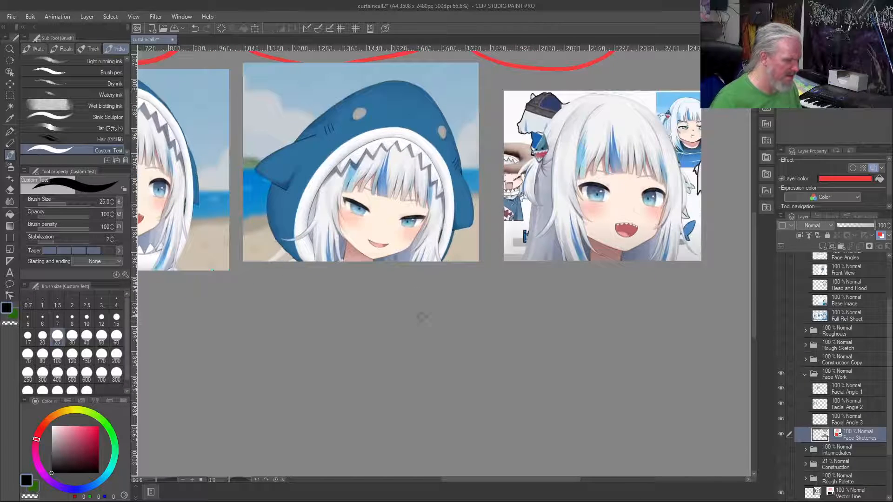
drag(338, 368, 499, 500)
drag(381, 142, 468, 286)
scroll(452, 267, up, 1)
drag(457, 324, 457, 275)
scroll(457, 283, down, 2)
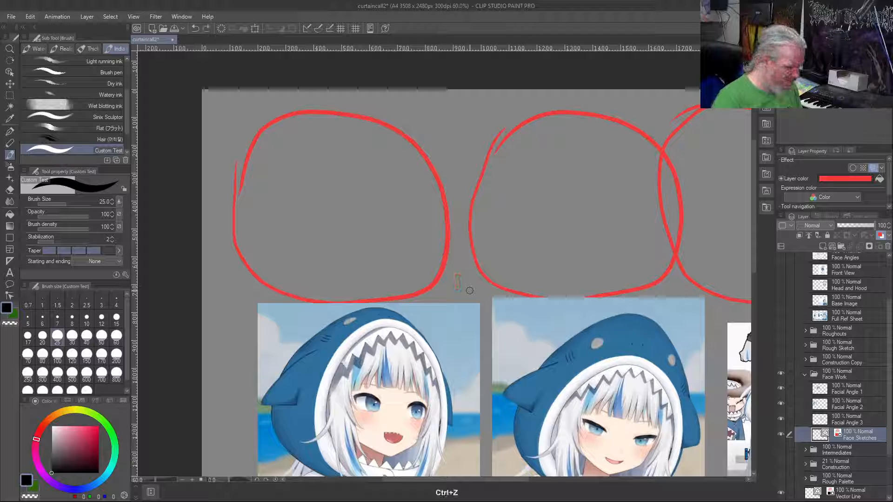
key(ctrl+z)
mouse_move(474, 311)
mouse_down()
mouse_move(469, 297)
mouse_move(422, 278)
mouse_up()
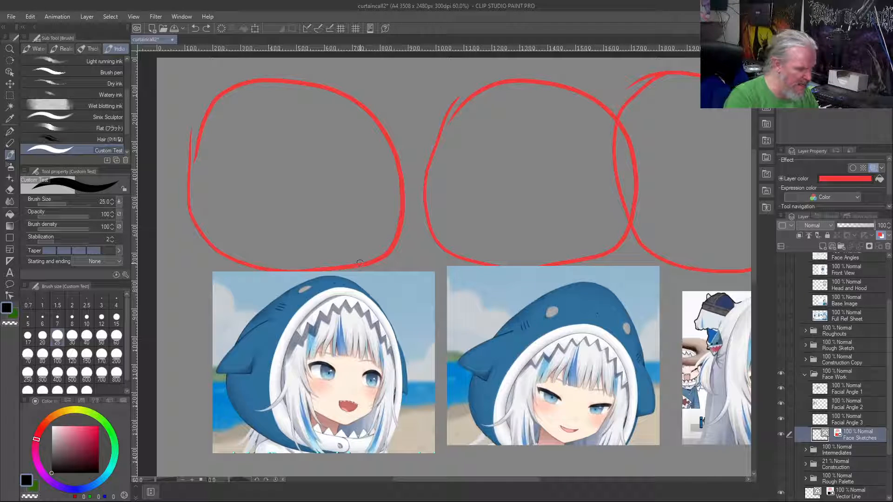
Step: Reduce the brush size to 6 and sketch the central fringe strand in the upper middle of the first circle
key(bracketleft)
key(bracketleft)
key(bracketleft)
key(bracketleft)
key(bracketleft)
key(bracketleft)
key(bracketleft)
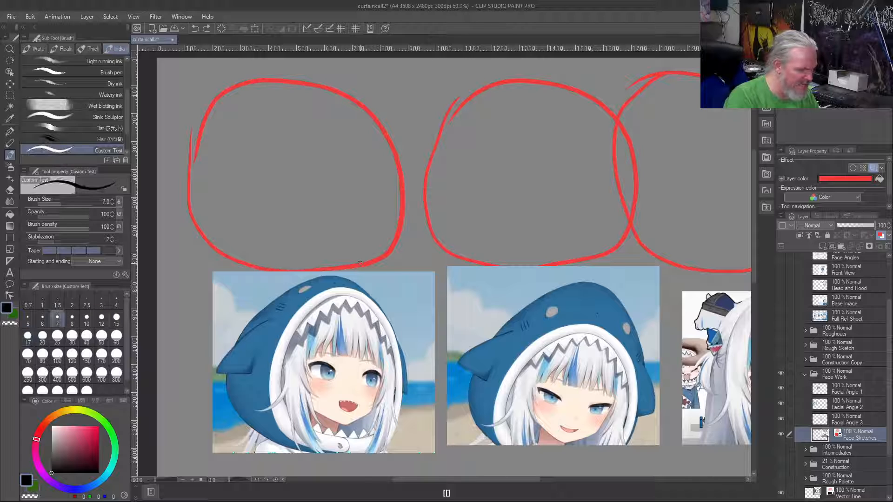
key(bracketleft)
key(bracketleft)
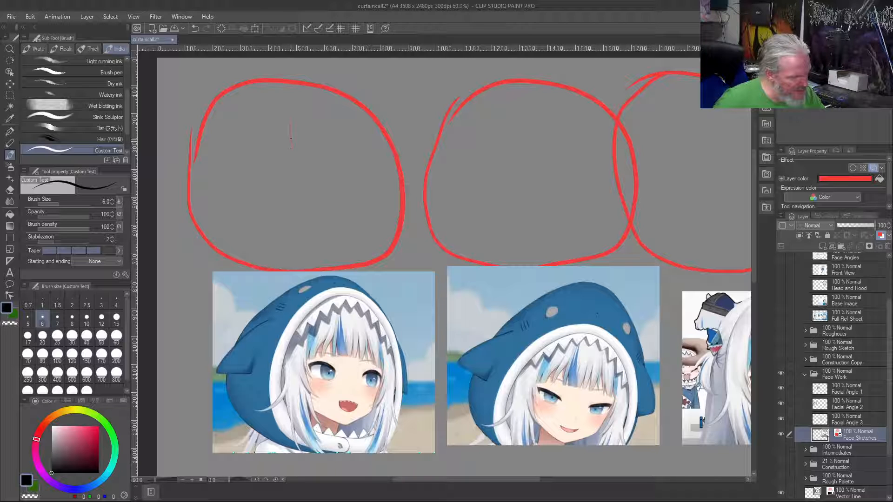
mouse_move(290, 119)
mouse_down()
mouse_move(293, 157)
mouse_move(296, 143)
mouse_up()
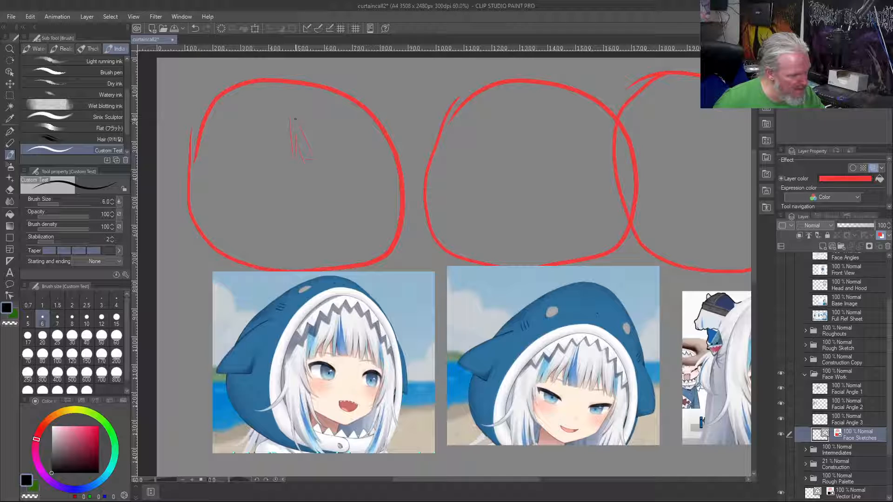
drag(295, 124, 295, 95)
mouse_move(297, 138)
mouse_down()
mouse_move(305, 161)
mouse_move(314, 159)
mouse_move(267, 162)
mouse_up()
key(ctrl+z)
key(ctrl+z)
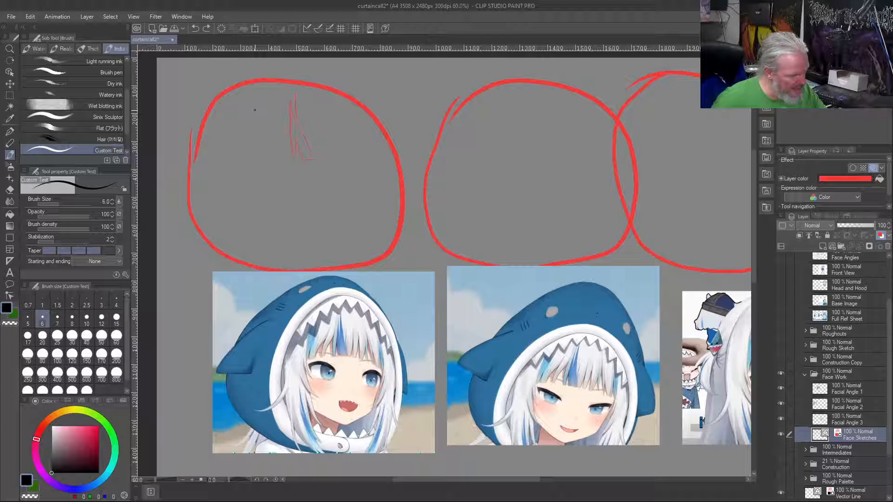
Step: Sketch the long hair lock down the left side of the face area inside the first circle
drag(252, 117, 250, 150)
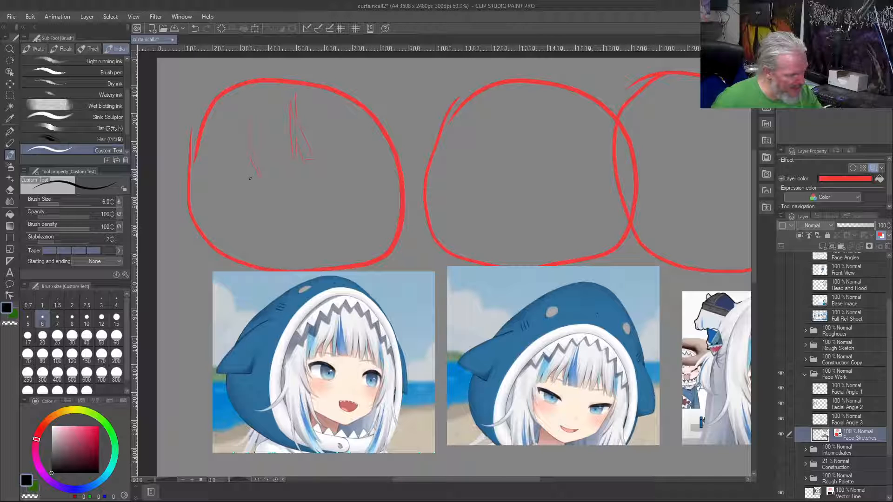
drag(250, 158, 266, 192)
key(ctrl+z)
drag(249, 156, 261, 177)
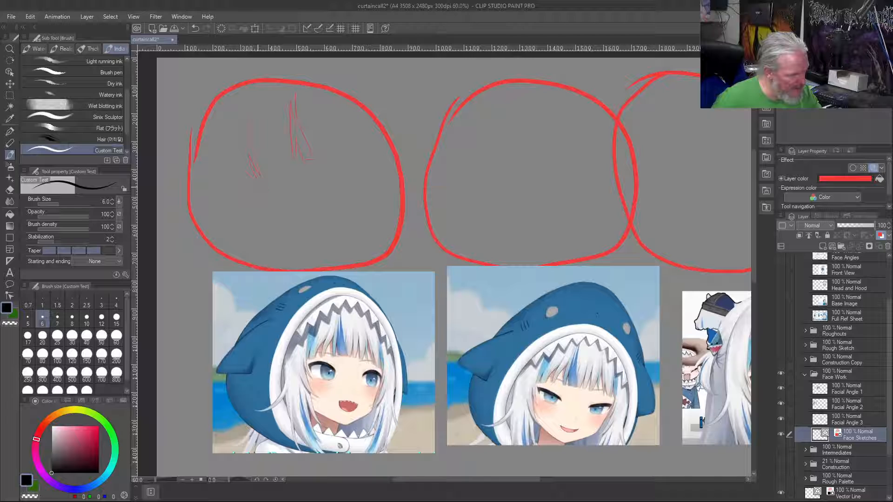
drag(251, 161, 263, 210)
drag(248, 198, 266, 254)
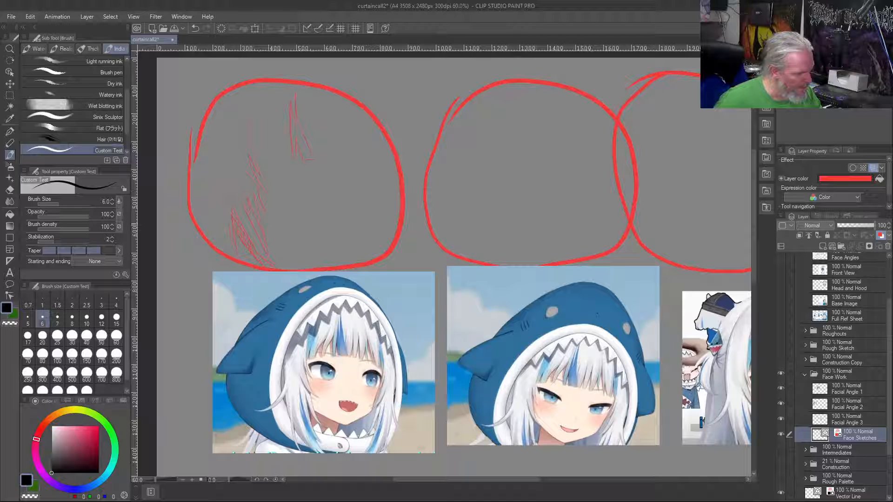
Step: Add an outer hair wisp near the first circle's left edge and short fringe strokes linking the side lock to the central strand
mouse_move(224, 180)
mouse_down()
mouse_move(232, 232)
mouse_move(208, 195)
mouse_up()
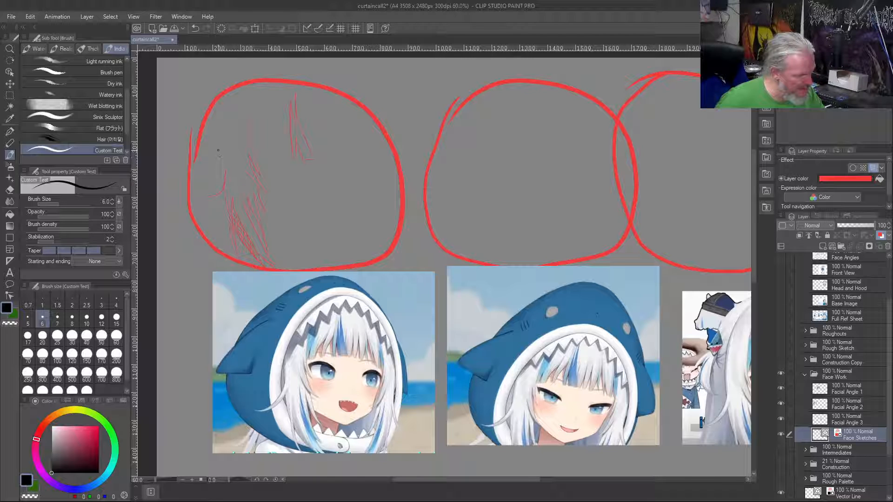
drag(219, 152, 216, 192)
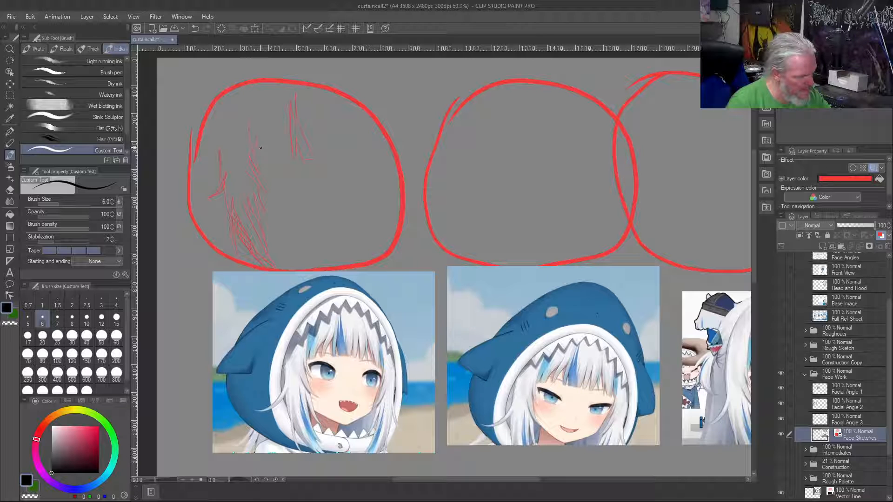
drag(272, 121, 259, 148)
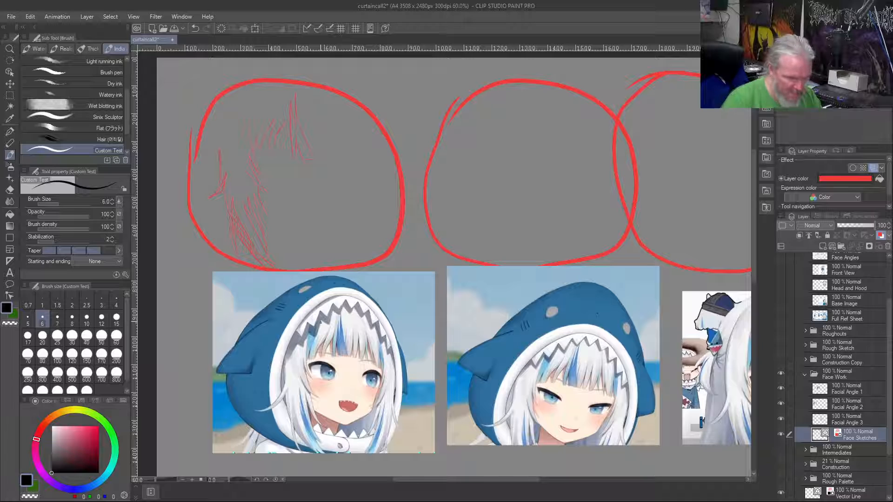
key(ctrl+z)
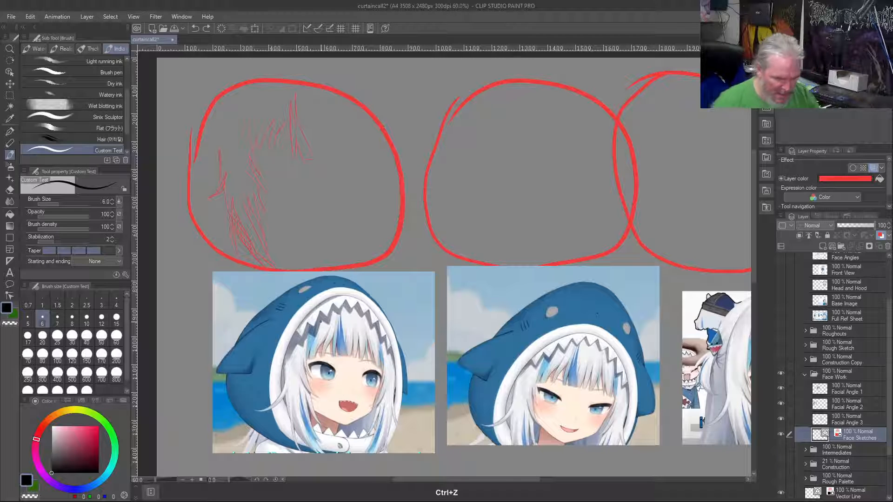
Step: Move the Face Sketches layer to the top of the Face Work folder and trace the fringe on the first reference face
drag(854, 436, 858, 391)
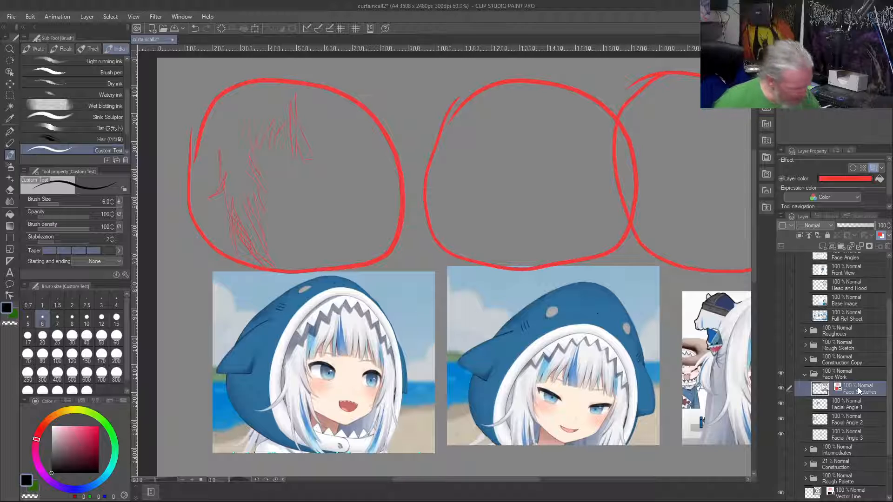
mouse_move(335, 332)
mouse_down()
mouse_move(323, 355)
mouse_move(329, 328)
mouse_move(308, 359)
mouse_up()
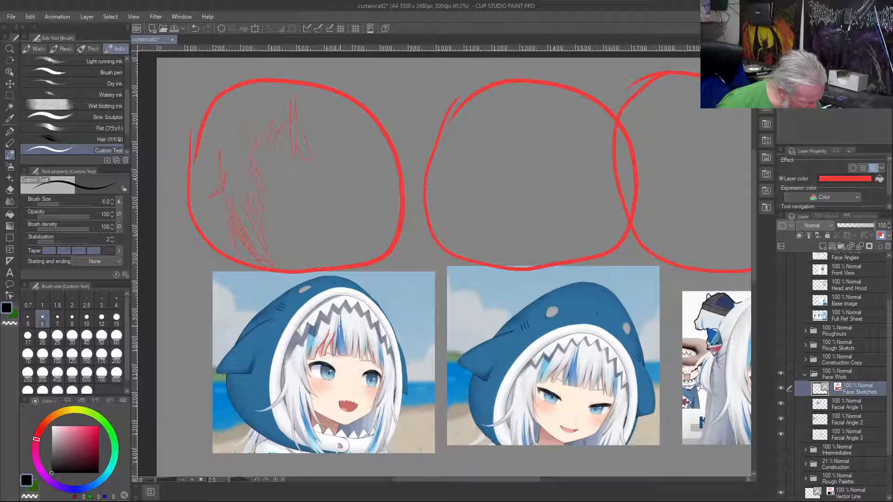
drag(341, 319, 343, 342)
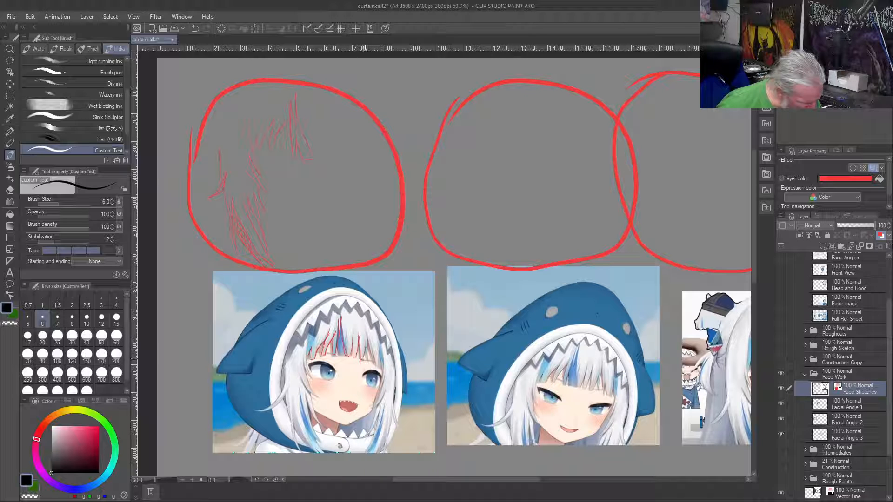
drag(367, 357, 367, 343)
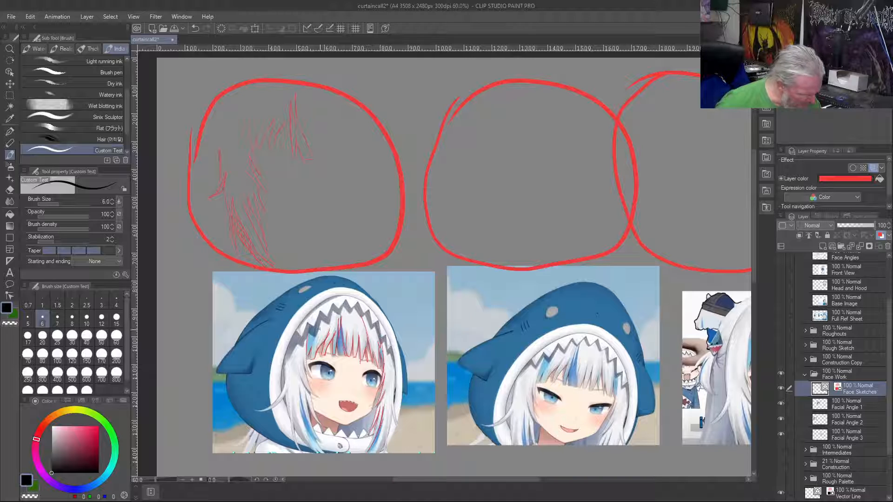
Step: Sketch the right-side hair locks down the lower right of the first circle
mouse_move(356, 180)
mouse_down()
mouse_move(358, 220)
mouse_move(364, 195)
mouse_move(363, 212)
mouse_move(364, 216)
mouse_up()
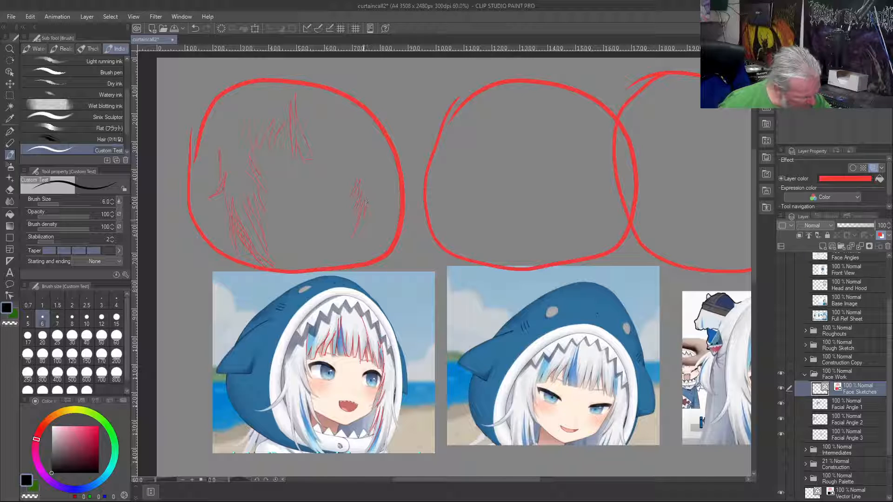
drag(359, 225, 351, 259)
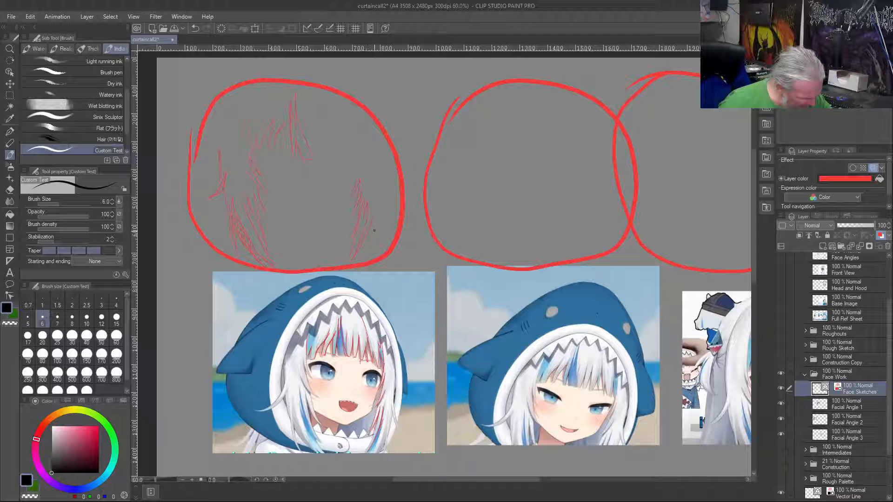
drag(375, 204, 371, 234)
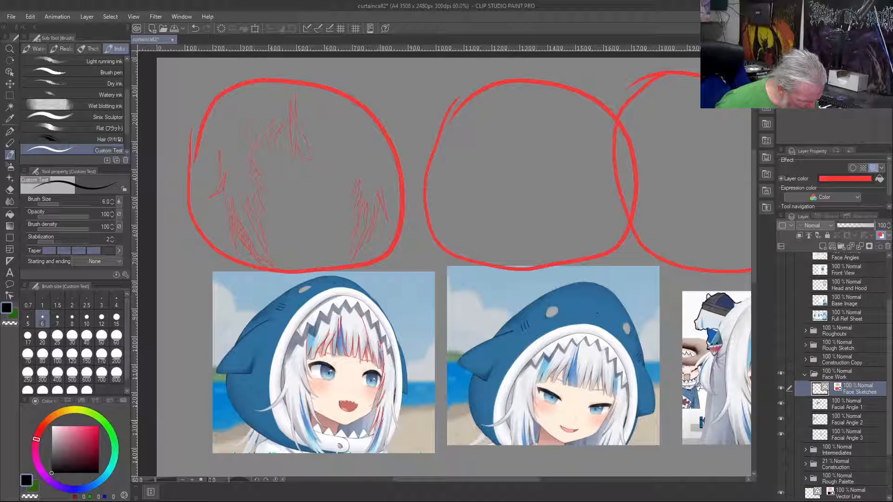
Step: Trace the lower hair locks on both sides of the first reference face down to the collar
drag(382, 431, 376, 450)
drag(384, 412, 380, 433)
drag(299, 403, 312, 451)
drag(387, 418, 376, 452)
drag(394, 414, 378, 449)
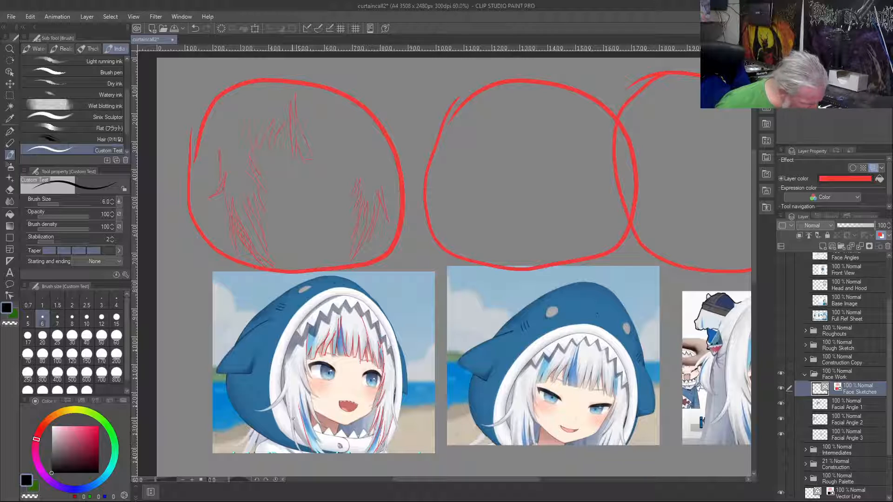
drag(287, 397, 295, 448)
drag(290, 401, 296, 443)
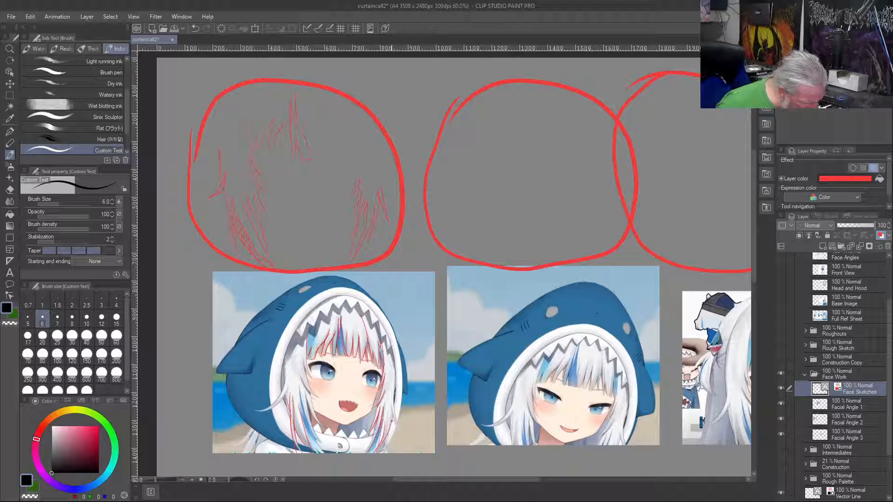
drag(385, 407, 386, 442)
mouse_move(387, 408)
mouse_down()
mouse_move(389, 450)
mouse_move(391, 417)
mouse_up()
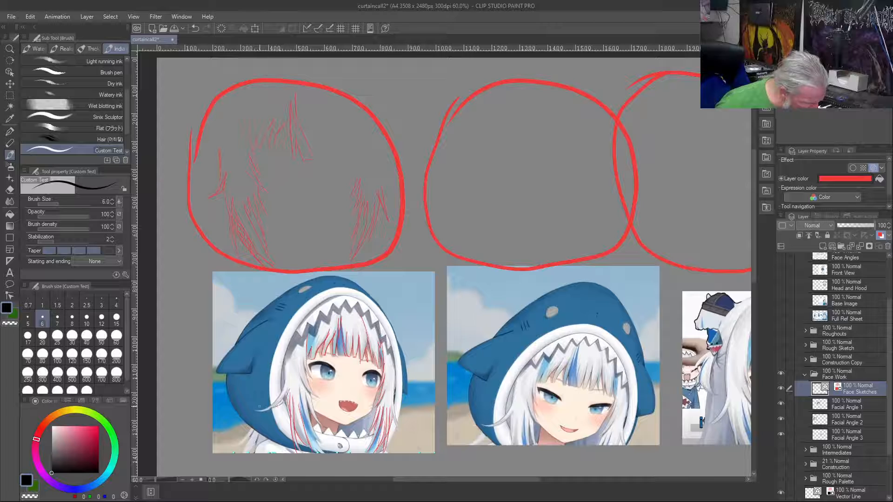
Step: Trace the remaining outer wisps and side strands of the first reference's hair inside the hood opening
mouse_move(283, 389)
mouse_down()
mouse_move(267, 410)
mouse_move(283, 395)
mouse_up()
drag(391, 405, 401, 429)
drag(394, 392, 391, 406)
mouse_move(398, 363)
mouse_down()
mouse_move(395, 407)
mouse_move(398, 387)
mouse_up()
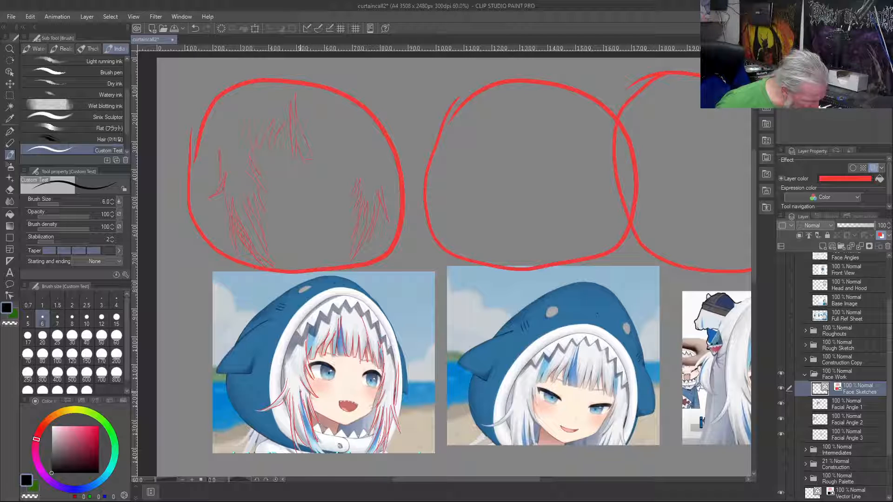
drag(306, 415, 308, 425)
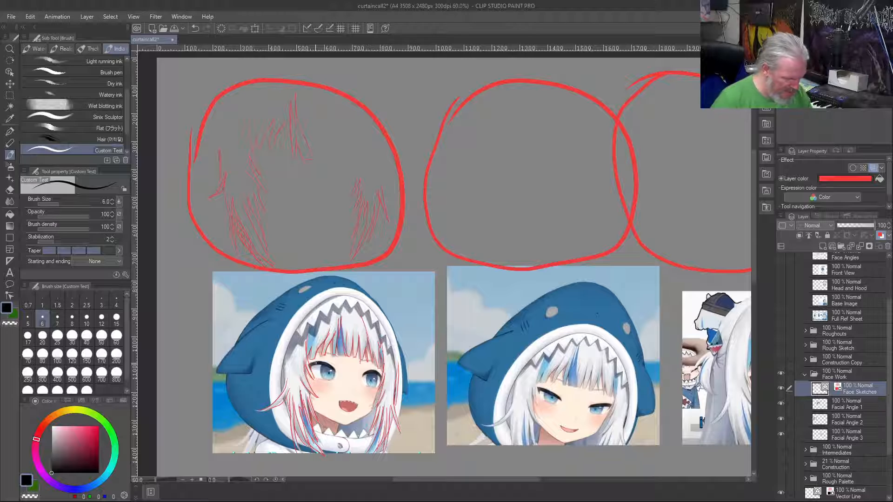
Step: Delete the traced hair lines over the first reference image with a rectangular selection, clear the selection and return to the Custom Test brush
key(m)
mouse_move(424, 277)
mouse_down()
mouse_move(312, 337)
mouse_move(261, 419)
mouse_move(255, 461)
mouse_up()
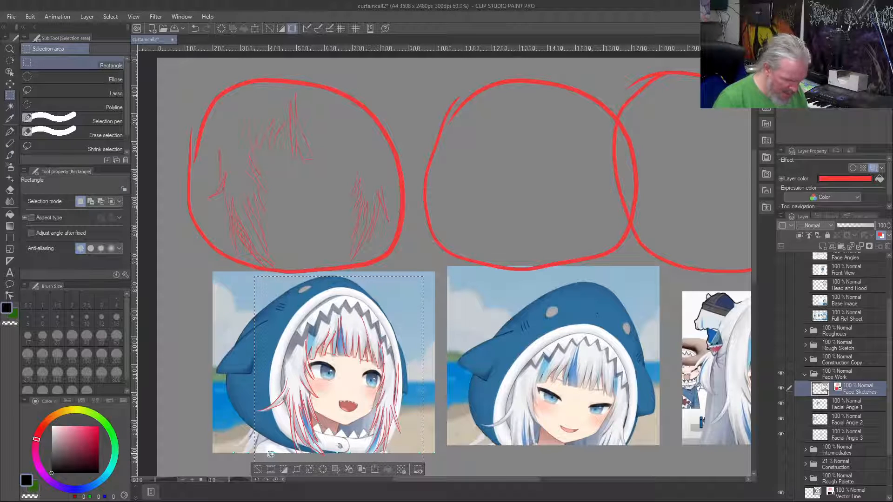
key(Delete)
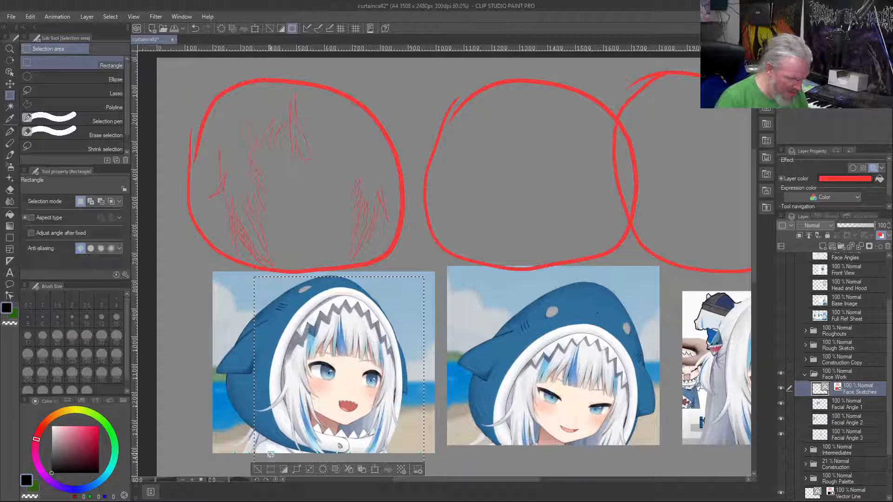
key(ctrl+d)
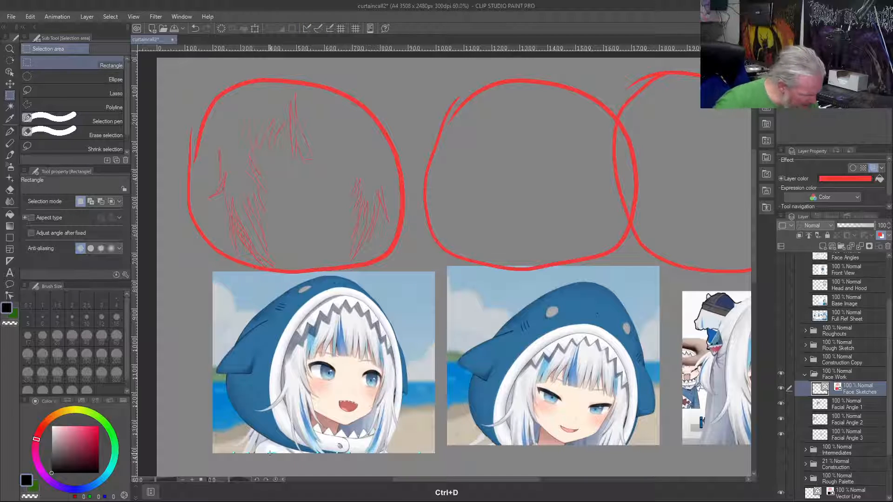
drag(306, 336, 313, 380)
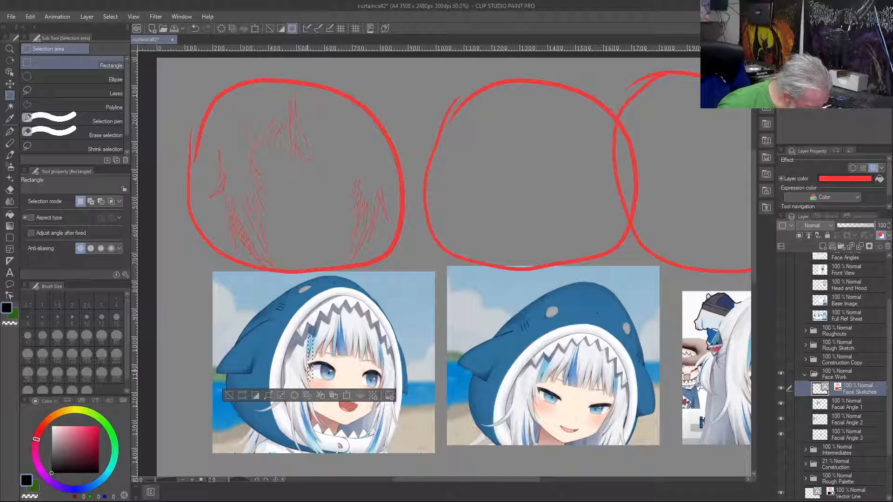
key(b)
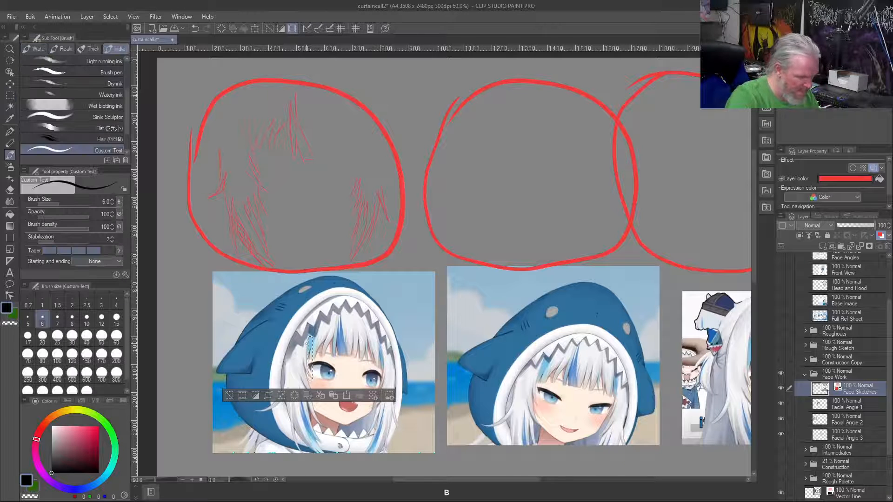
key(ctrl+d)
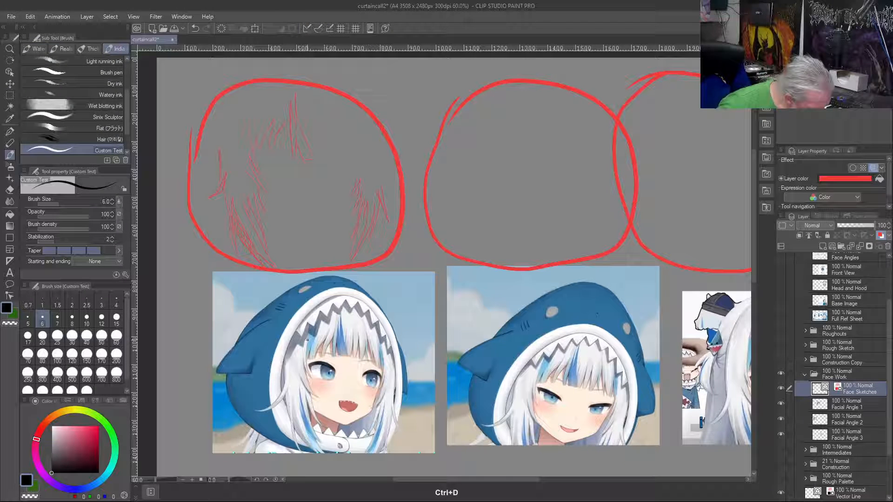
Step: Retrace the inner hair strands framing both sides of the first reference face, from beside the eyes down to the collar
drag(306, 341, 313, 380)
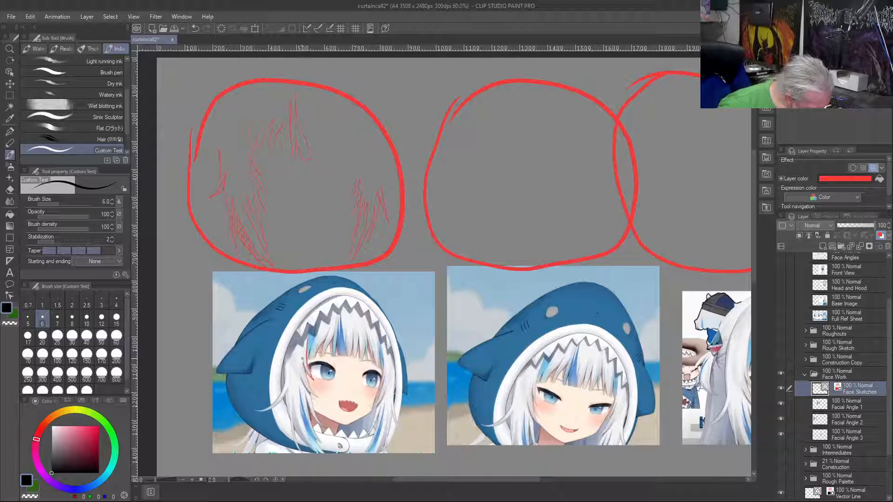
drag(384, 358, 379, 387)
drag(303, 363, 319, 396)
drag(385, 376, 374, 406)
drag(307, 392, 324, 426)
drag(380, 403, 369, 434)
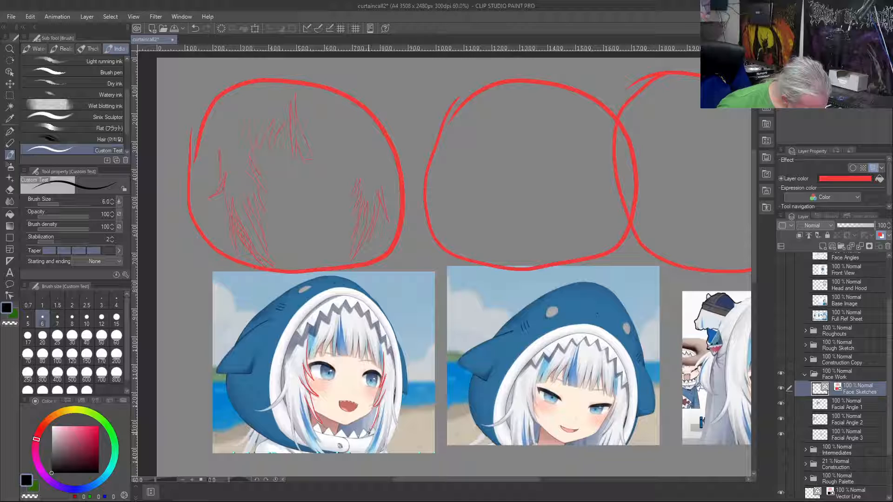
drag(307, 399, 321, 439)
drag(301, 394, 320, 440)
mouse_move(381, 410)
mouse_down()
mouse_move(371, 445)
mouse_move(383, 402)
mouse_move(380, 428)
mouse_up()
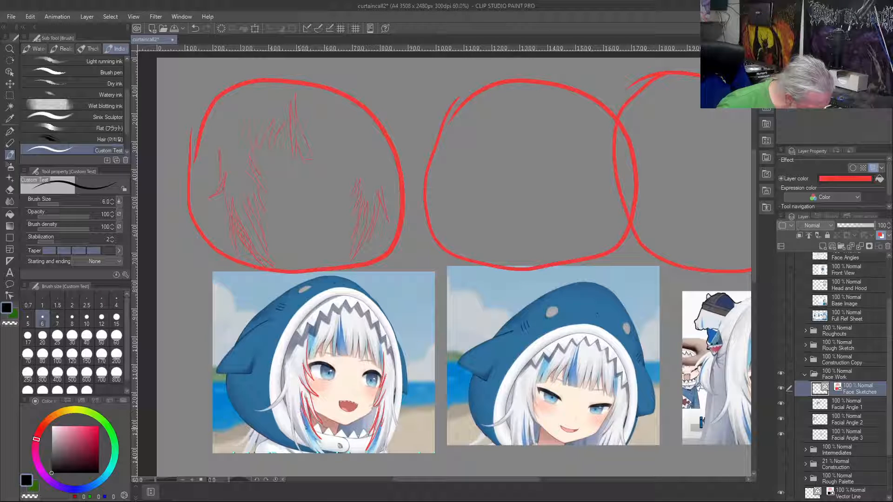
Step: Trace the outer side locks and flicked wisps of the first reference's hair on both sides of the hood opening
mouse_move(314, 448)
mouse_down()
mouse_move(293, 398)
mouse_move(303, 439)
mouse_up()
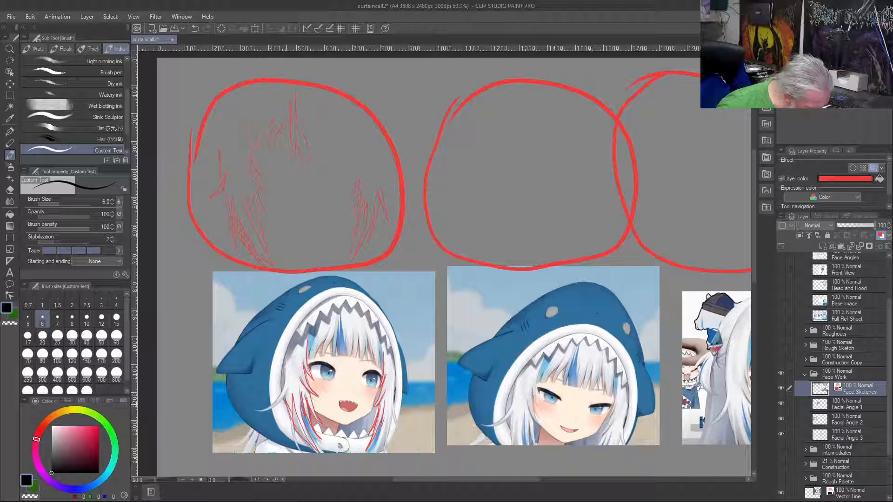
drag(286, 394, 300, 452)
mouse_move(382, 425)
mouse_down()
mouse_move(374, 451)
mouse_move(391, 408)
mouse_move(377, 452)
mouse_move(388, 420)
mouse_move(386, 449)
mouse_move(390, 418)
mouse_move(403, 433)
mouse_up()
drag(394, 399, 398, 422)
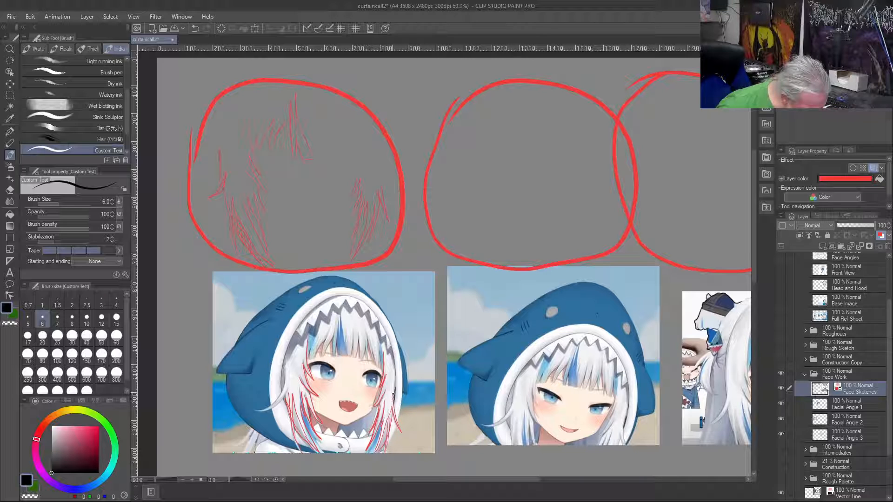
mouse_move(289, 389)
mouse_down()
mouse_move(260, 409)
mouse_move(289, 372)
mouse_move(283, 390)
mouse_up()
drag(287, 357, 283, 386)
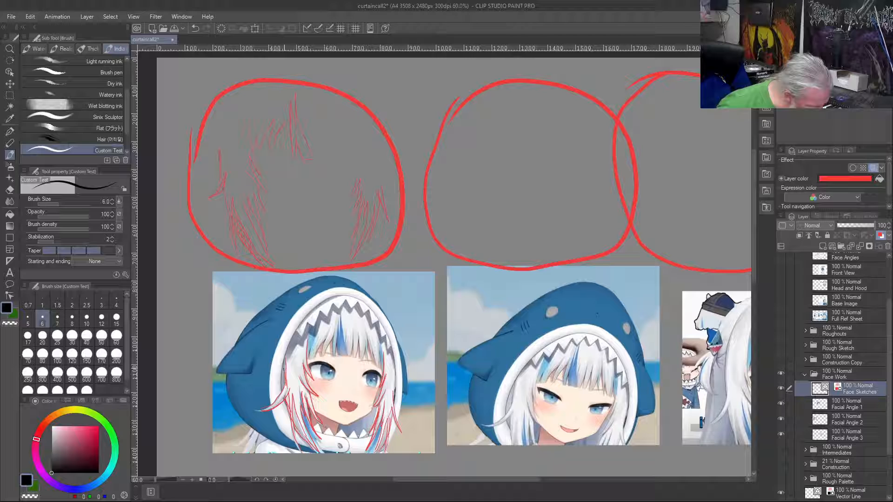
drag(303, 357, 307, 371)
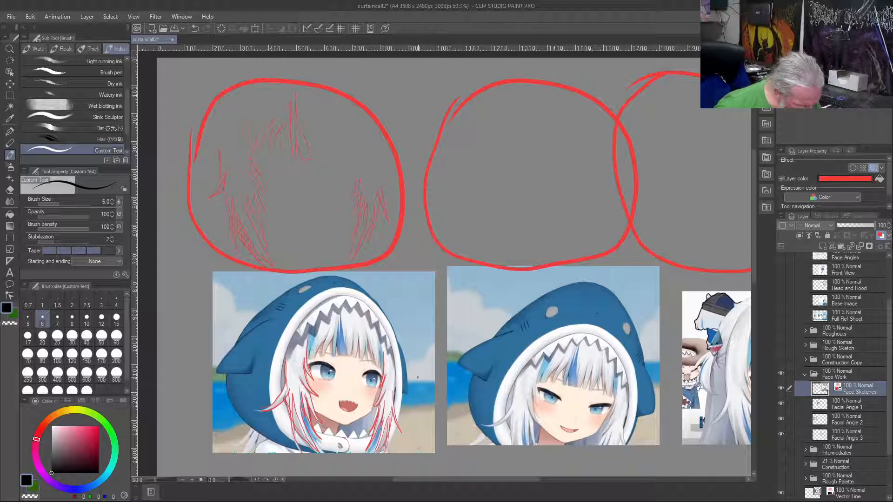
Step: Trace the short strands at both outer edges of the second reference's fringe
drag(612, 383, 617, 400)
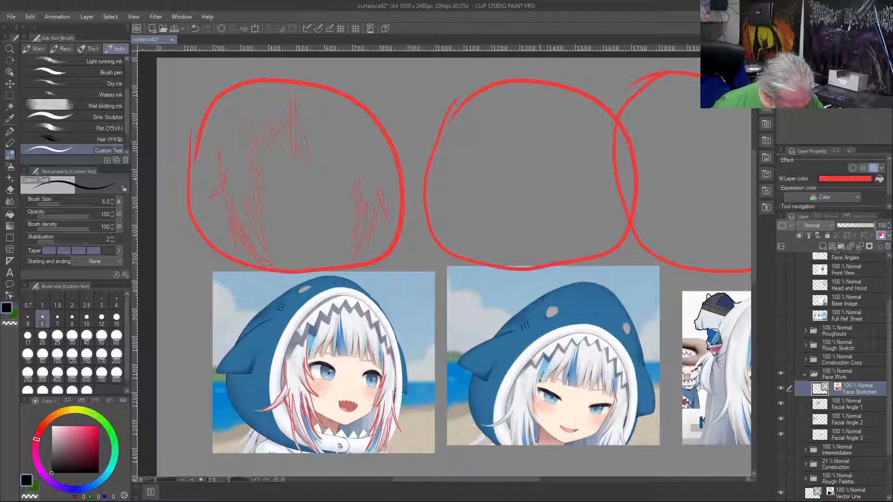
drag(545, 366, 548, 379)
drag(612, 367, 616, 388)
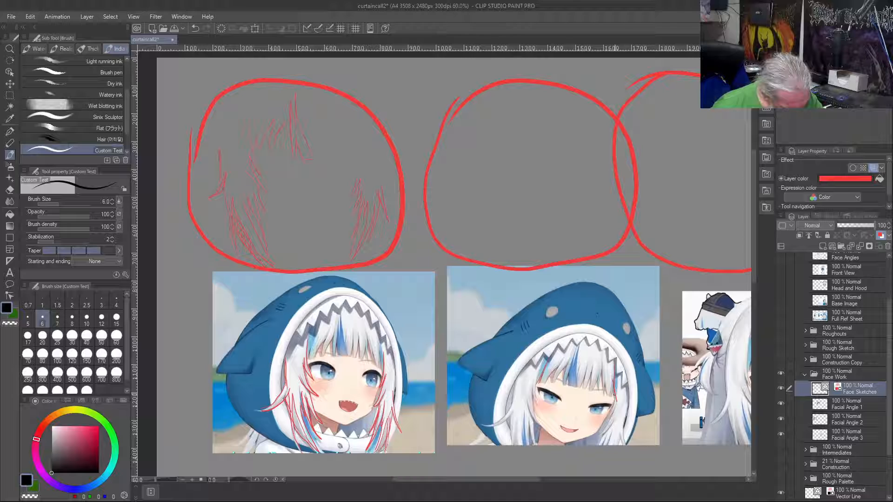
drag(545, 368, 539, 386)
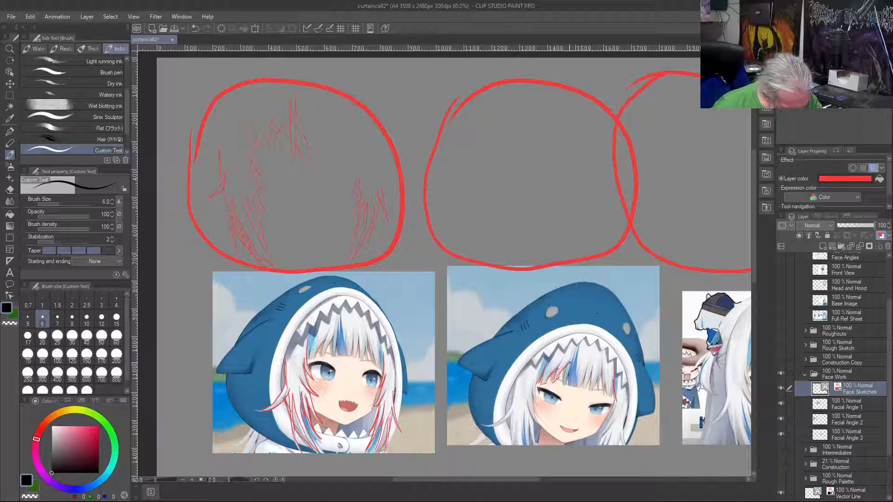
Step: Trace the central fringe strands on the second reference, from the parting down to between the eyes
drag(567, 354, 542, 385)
drag(572, 349, 549, 389)
drag(573, 351, 564, 383)
drag(577, 348, 576, 393)
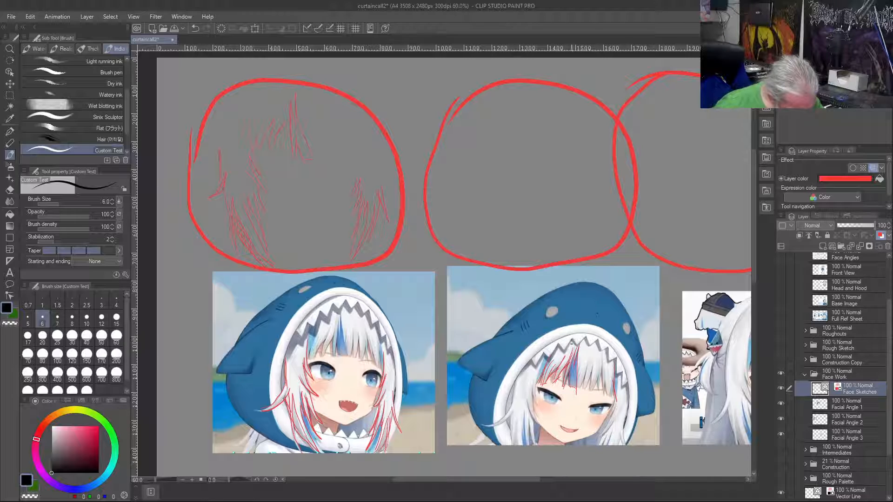
drag(588, 365, 584, 387)
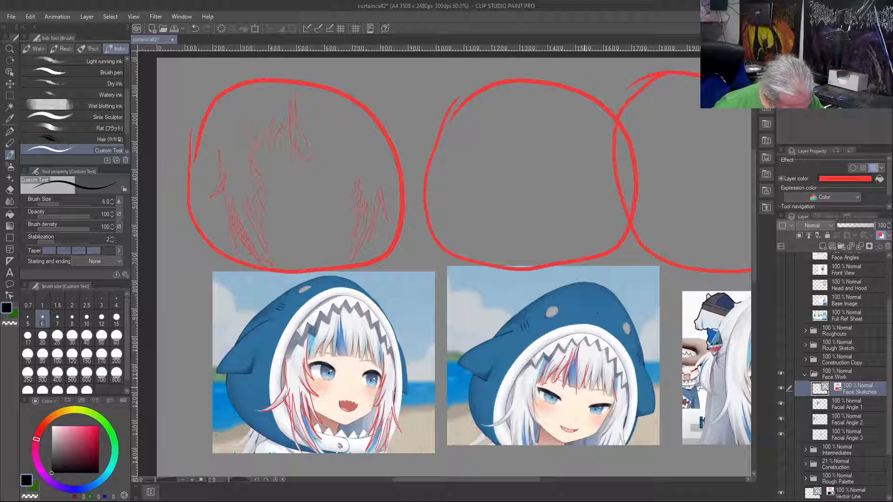
Step: Sketch the right half of the fringe and the long right-side hair lock down past the bottom of the second circle
drag(559, 134, 548, 170)
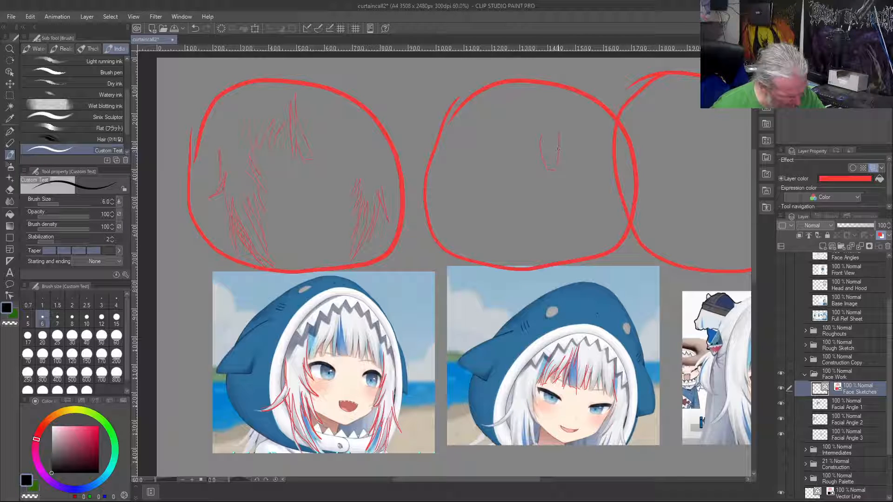
mouse_move(560, 148)
mouse_down()
mouse_move(561, 168)
mouse_move(571, 172)
mouse_up()
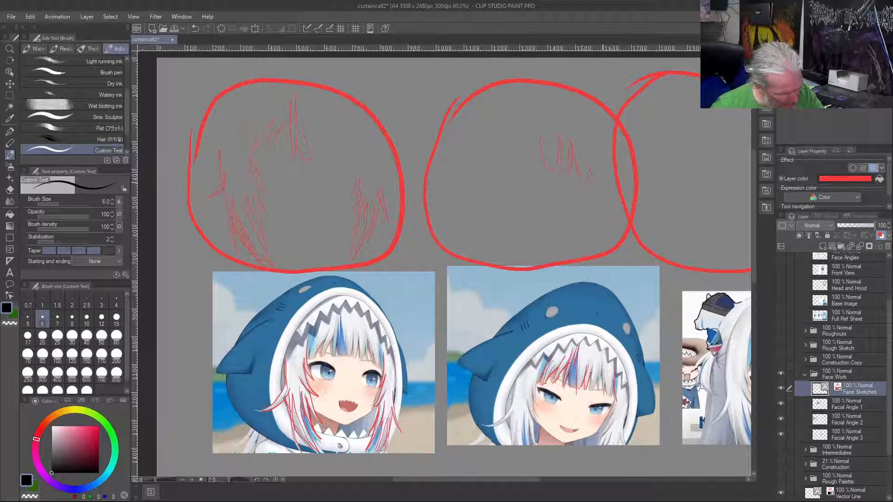
drag(590, 170, 597, 208)
drag(588, 132, 597, 200)
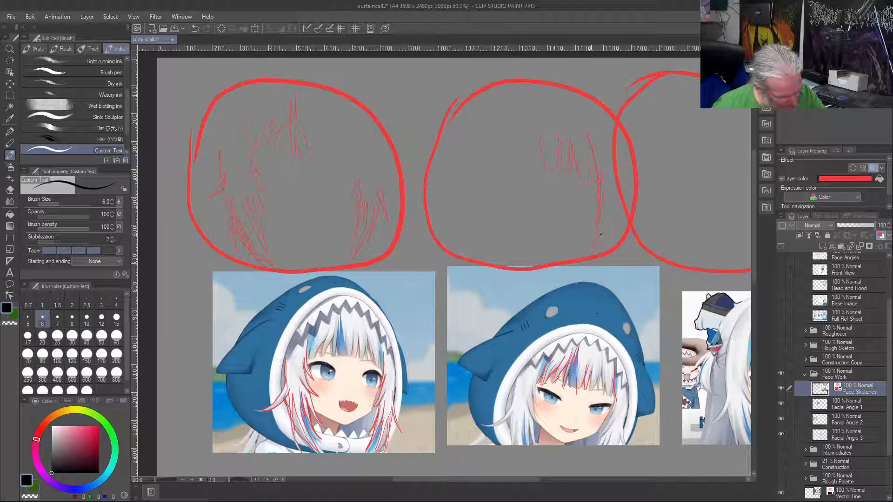
drag(587, 274, 602, 240)
drag(587, 282, 608, 235)
mouse_move(592, 283)
mouse_down()
mouse_move(610, 254)
mouse_move(613, 226)
mouse_up()
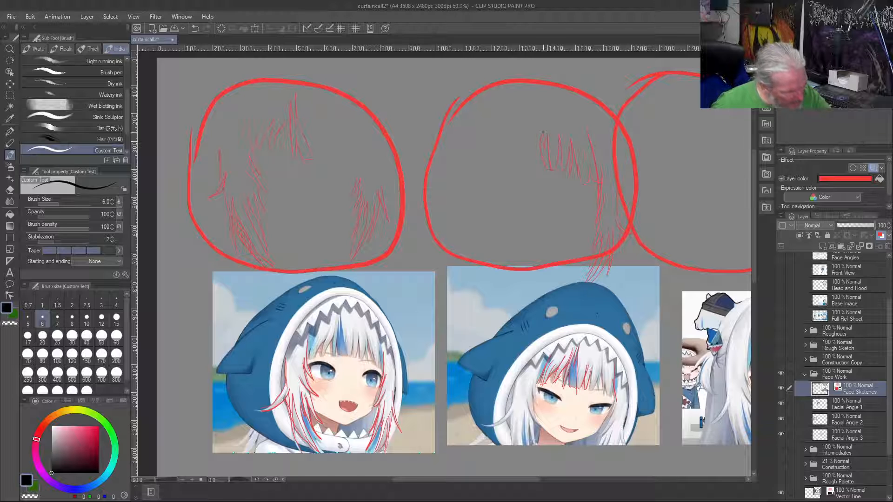
Step: Sketch the left half of the fringe and the left-side hair locks in the second circle
drag(541, 137, 536, 168)
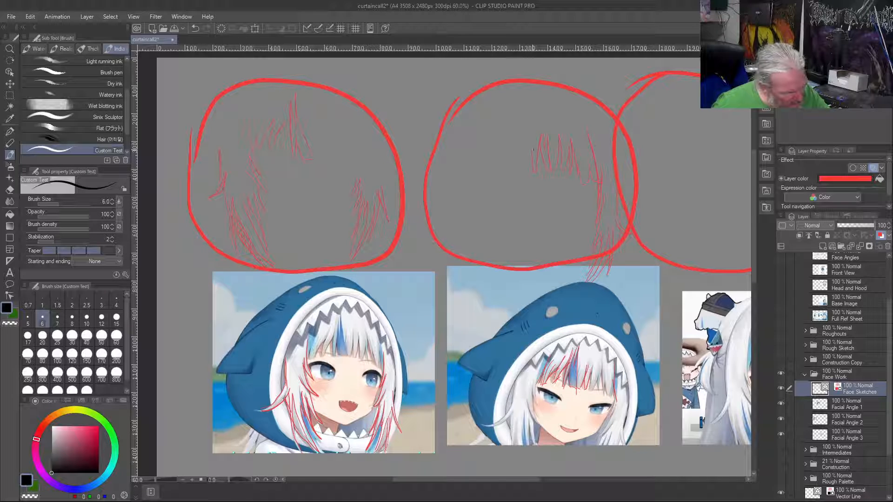
drag(532, 136, 519, 168)
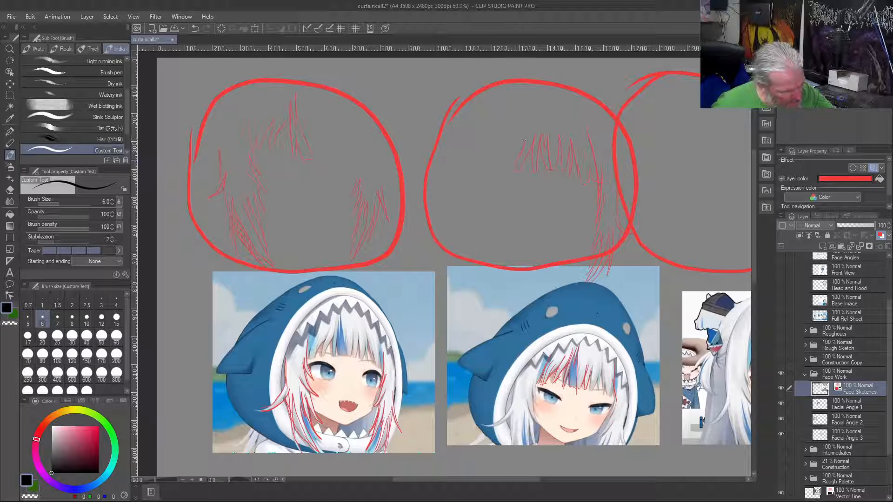
drag(524, 139, 499, 168)
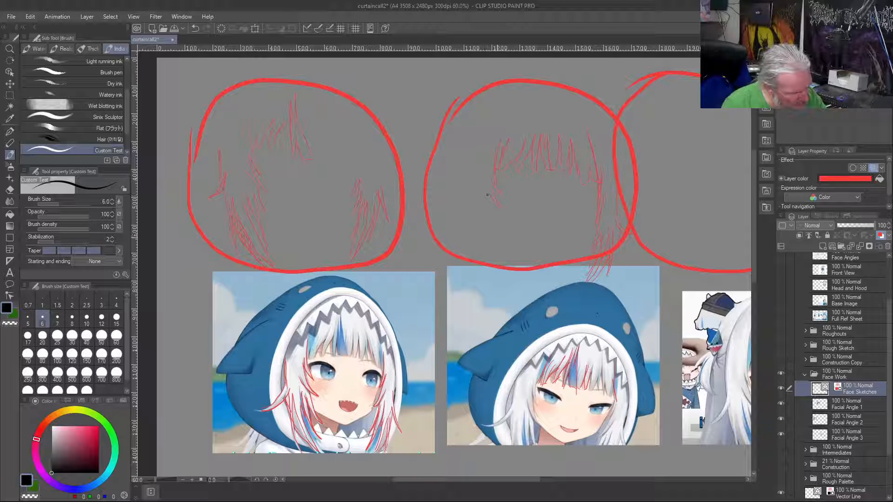
mouse_move(492, 189)
mouse_down()
mouse_move(472, 179)
mouse_move(496, 238)
mouse_up()
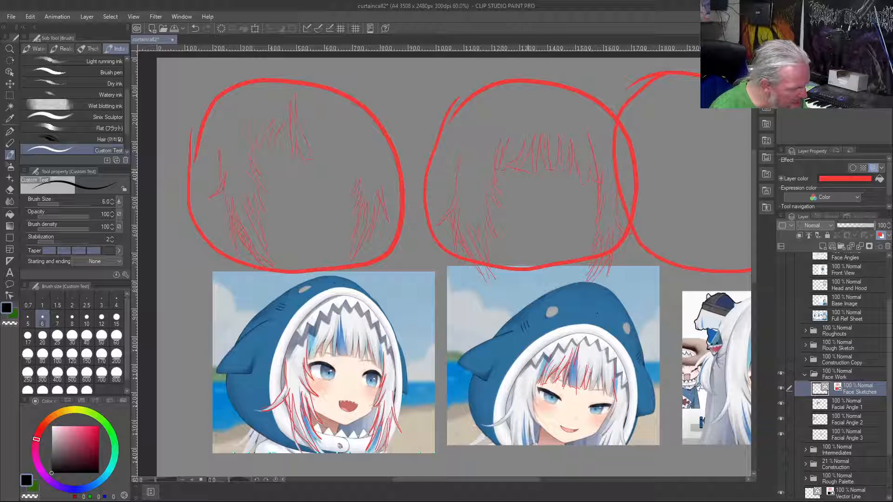
key(ctrl+z)
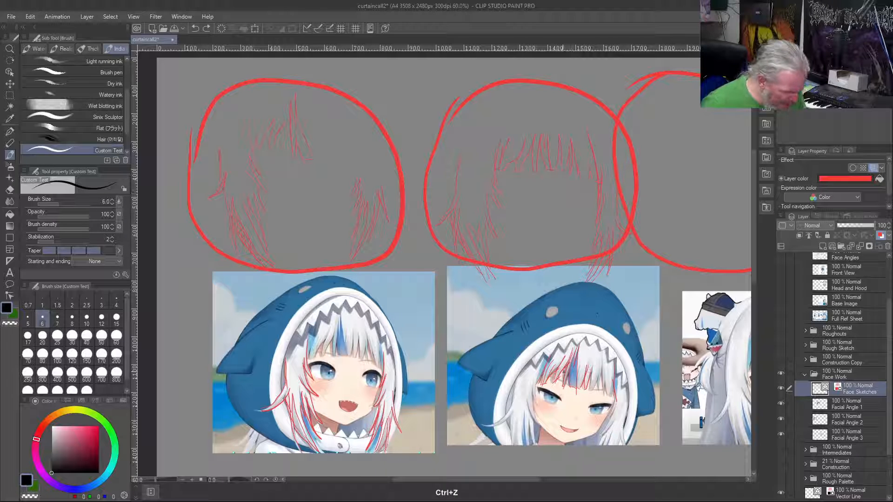
mouse_move(544, 373)
mouse_down()
mouse_move(568, 387)
mouse_move(614, 392)
mouse_up()
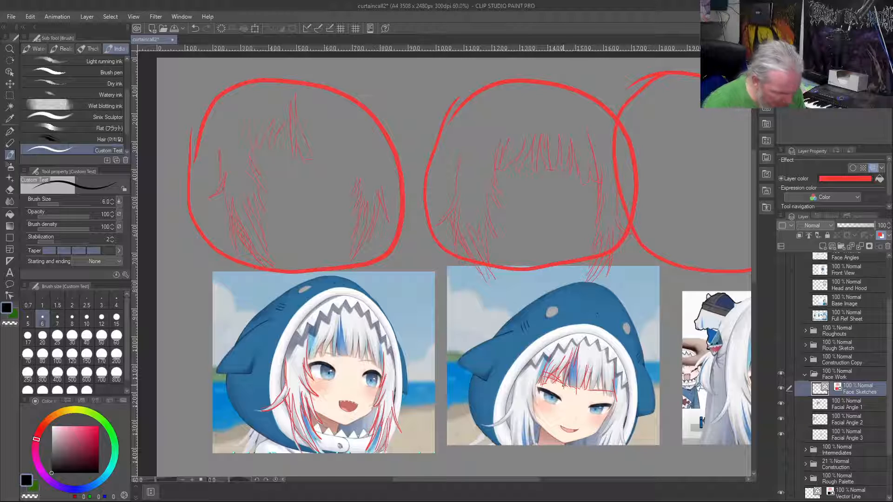
key(ctrl+z)
key(ctrl+z)
key(ctrl+z)
key(ctrl+z)
key(ctrl+z)
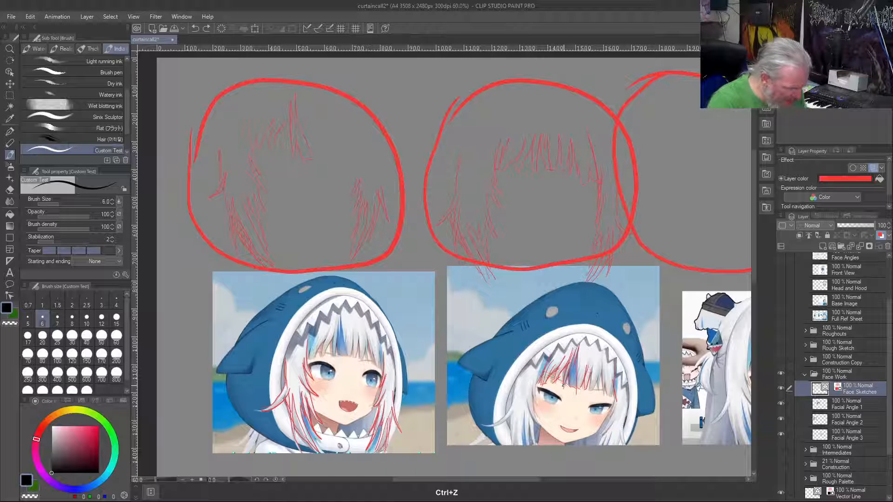
Step: Sketch the brow lines, eyes, small mouth and jawline beneath the fringe in the second circle
drag(529, 173, 498, 171)
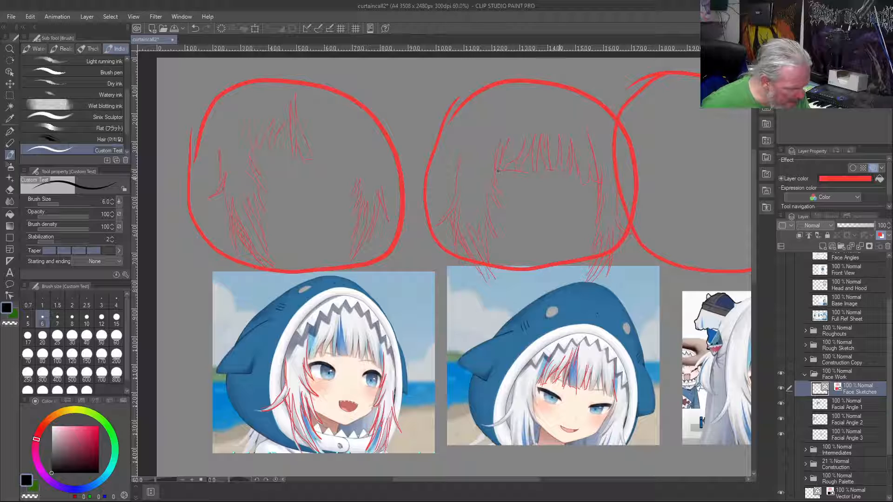
drag(565, 173, 584, 176)
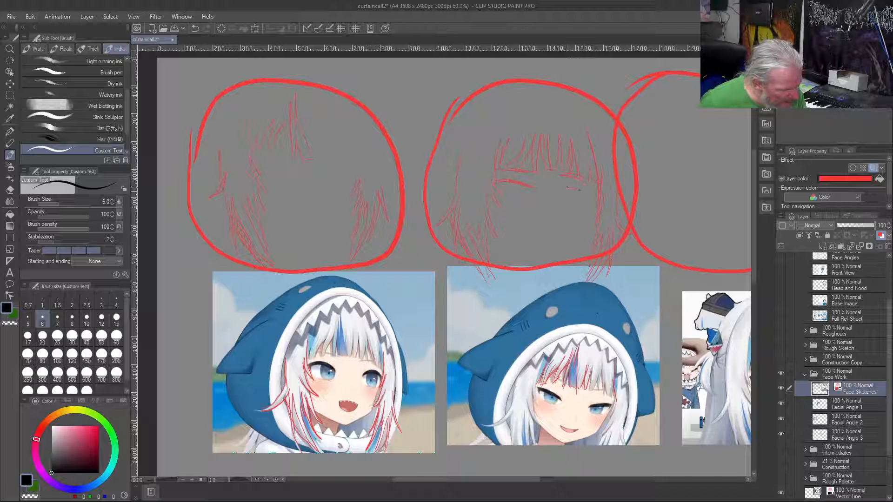
drag(585, 194, 565, 190)
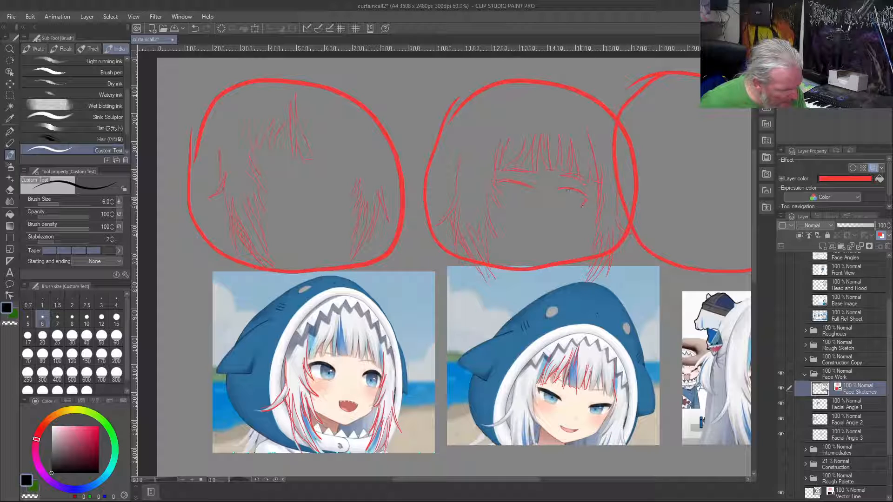
drag(569, 192, 557, 187)
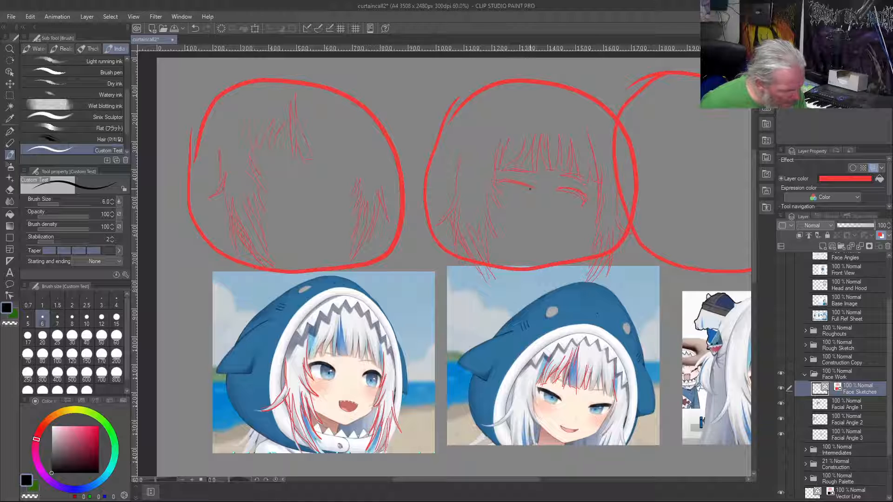
drag(502, 193, 500, 182)
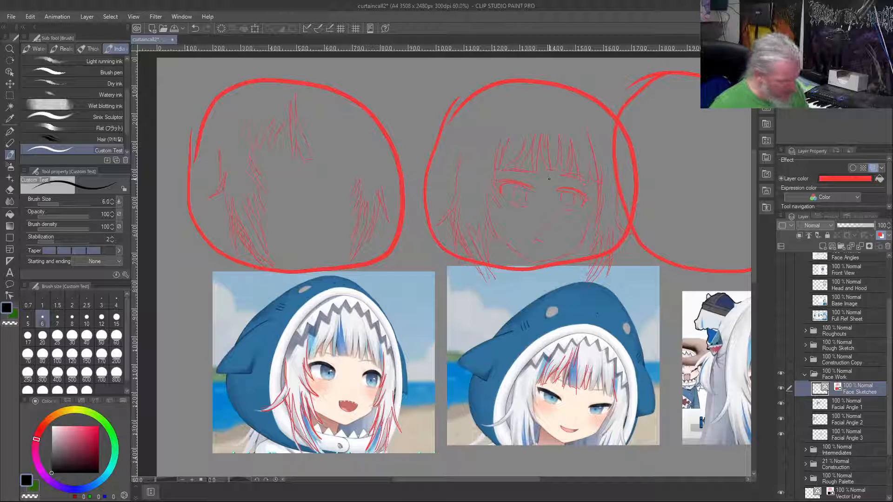
Step: Circle both eyes on the second reference face
drag(558, 389, 525, 385)
mouse_move(582, 404)
mouse_down()
mouse_move(613, 395)
mouse_move(582, 400)
mouse_up()
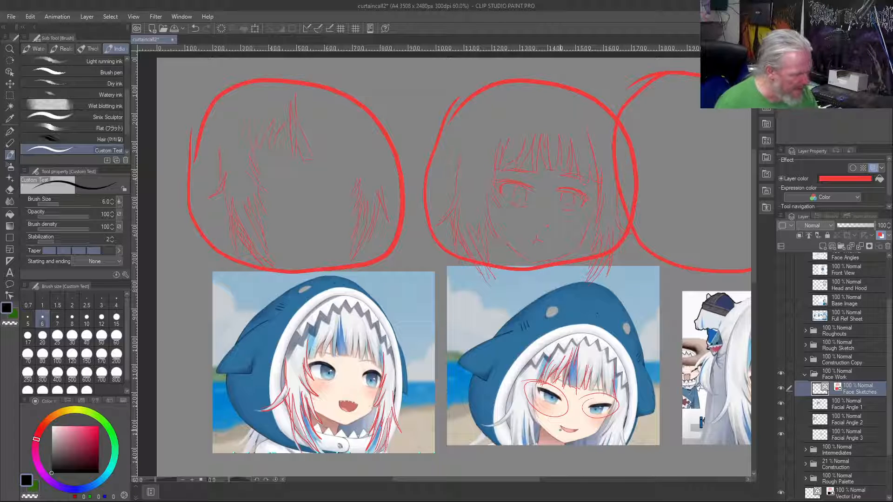
Step: Erase the whole hair sketch inside the first head circle with the brush set to transparent at size 100
key(bracketright)
key(bracketright)
key(bracketright)
key(bracketright)
key(bracketright)
key(bracketright)
key(bracketright)
key(bracketright)
key(bracketright)
key(bracketright)
key(bracketright)
key(bracketright)
key(bracketright)
key(bracketright)
key(bracketright)
mouse_move(291, 103)
mouse_down()
mouse_move(302, 113)
mouse_move(291, 98)
mouse_move(295, 147)
mouse_move(249, 120)
mouse_move(255, 174)
mouse_move(219, 172)
mouse_move(214, 205)
mouse_move(238, 242)
mouse_move(261, 254)
mouse_move(244, 205)
mouse_up()
key(c)
mouse_move(364, 186)
mouse_down()
mouse_move(380, 196)
mouse_move(387, 214)
mouse_move(365, 184)
mouse_move(350, 201)
mouse_move(351, 244)
mouse_move(345, 255)
mouse_up()
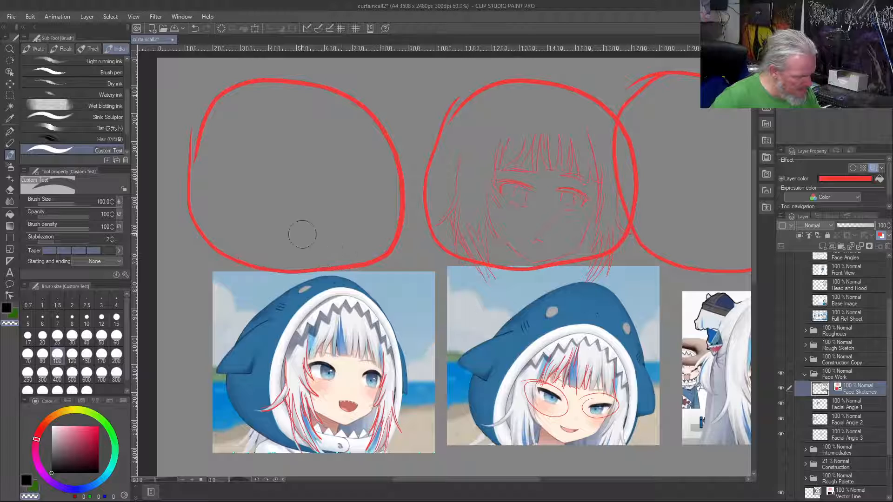
Step: Switch the brush back to the drawing color and reduce its size to 8
key(c)
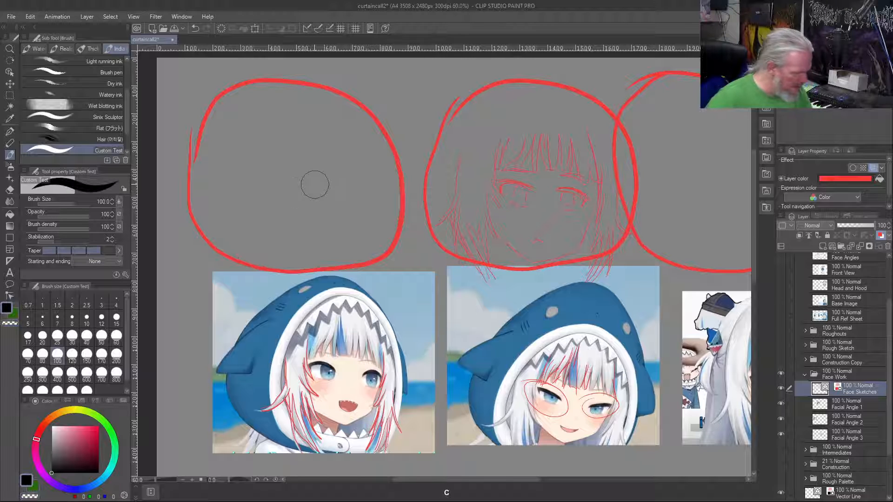
key(bracketleft)
key(bracketleft)
key(bracketleft)
key(bracketleft)
key(bracketleft)
key(bracketleft)
key(bracketleft)
key(bracketleft)
key(bracketleft)
key(bracketleft)
key(bracketleft)
key(bracketleft)
key(bracketleft)
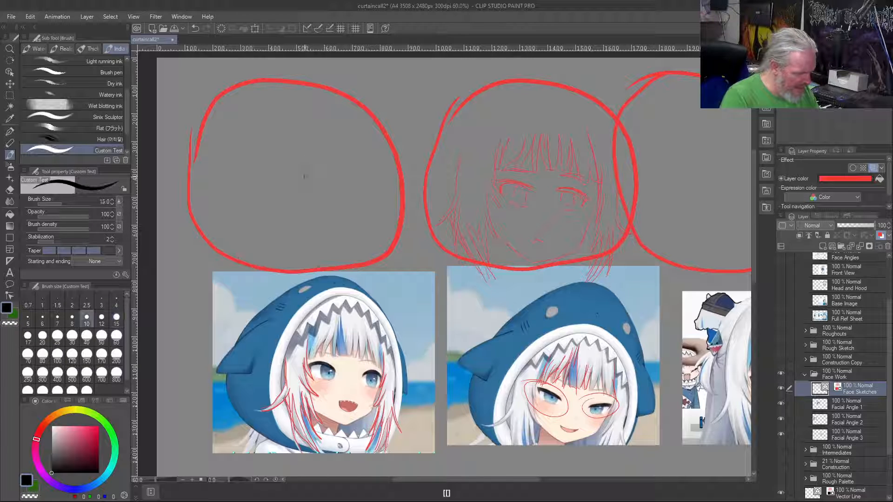
mouse_move(294, 122)
mouse_down()
mouse_move(300, 160)
mouse_move(321, 159)
mouse_move(318, 127)
mouse_move(350, 166)
mouse_up()
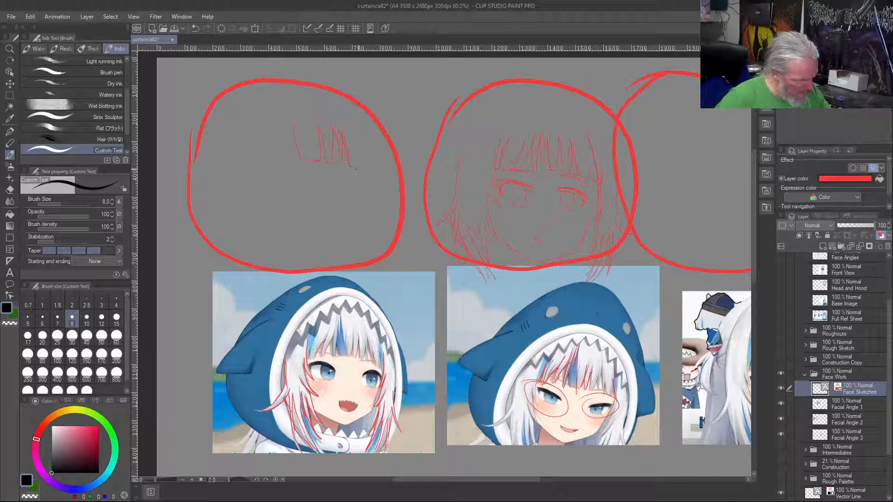
mouse_move(362, 157)
mouse_down()
mouse_move(378, 195)
mouse_move(368, 208)
mouse_up()
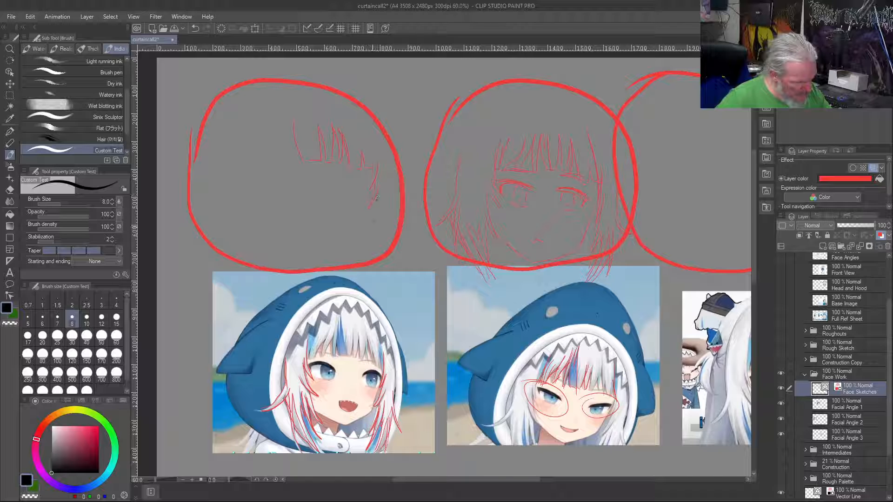
drag(377, 218, 371, 257)
drag(394, 233, 388, 248)
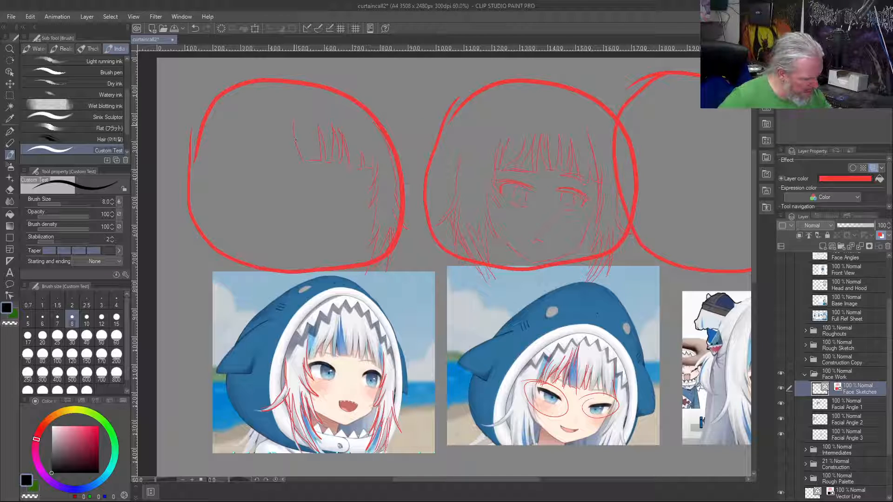
mouse_move(293, 130)
mouse_down()
mouse_move(286, 151)
mouse_move(262, 163)
mouse_up()
drag(269, 135, 252, 167)
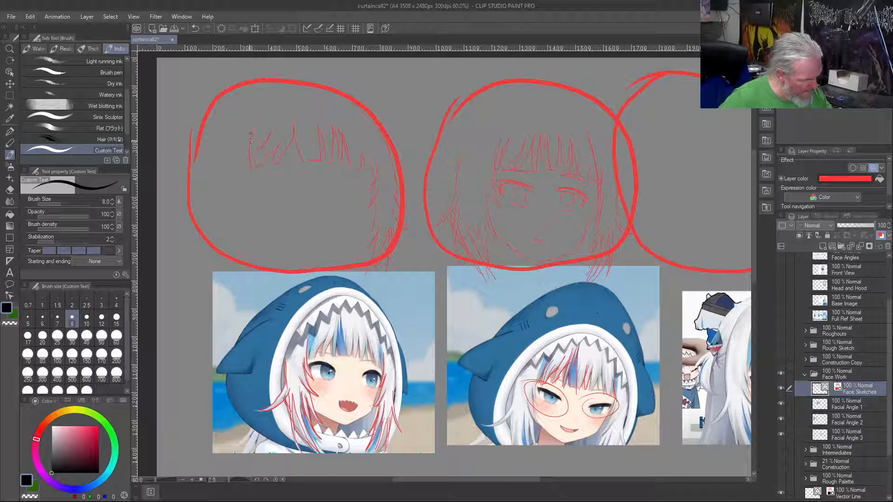
drag(253, 180, 260, 198)
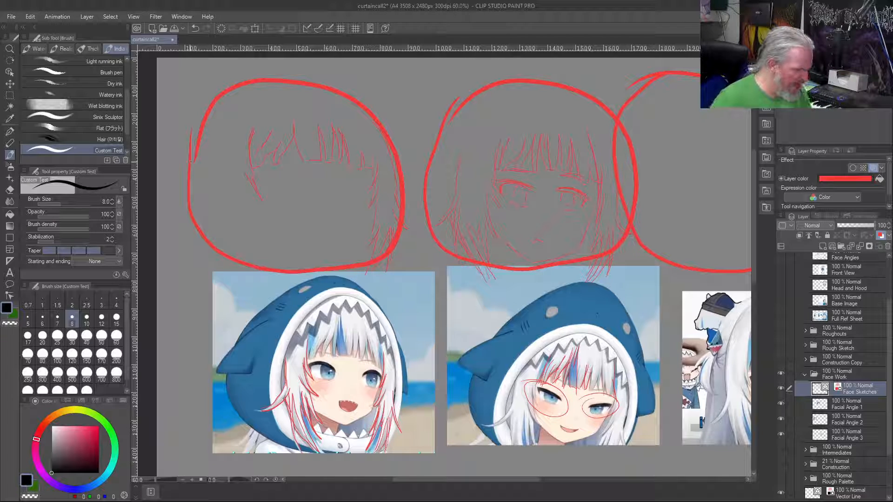
drag(258, 116, 374, 113)
drag(376, 334, 318, 325)
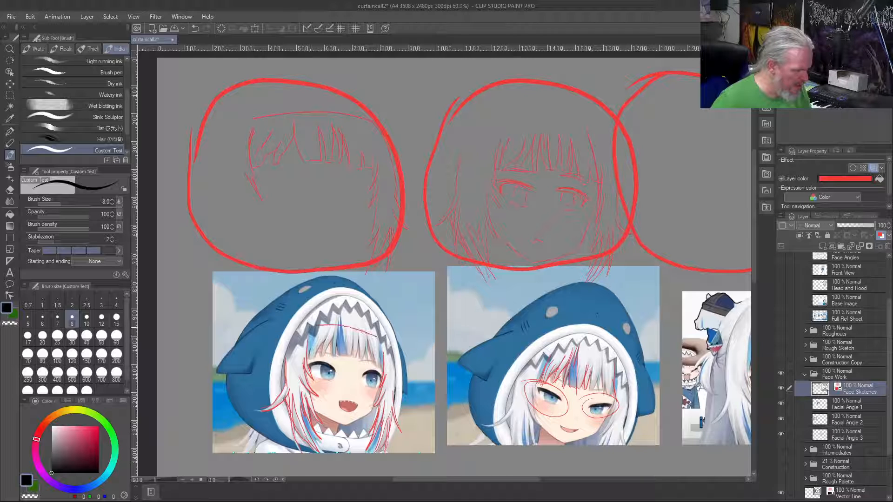
drag(361, 115, 313, 117)
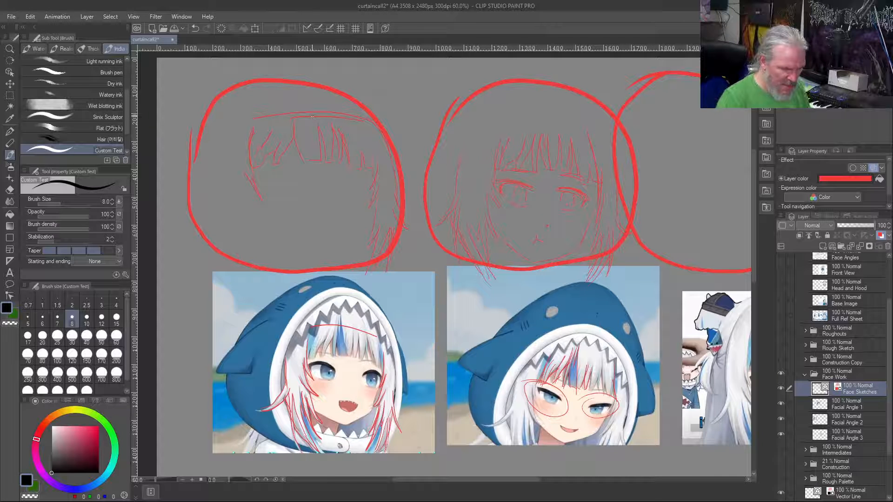
key(j)
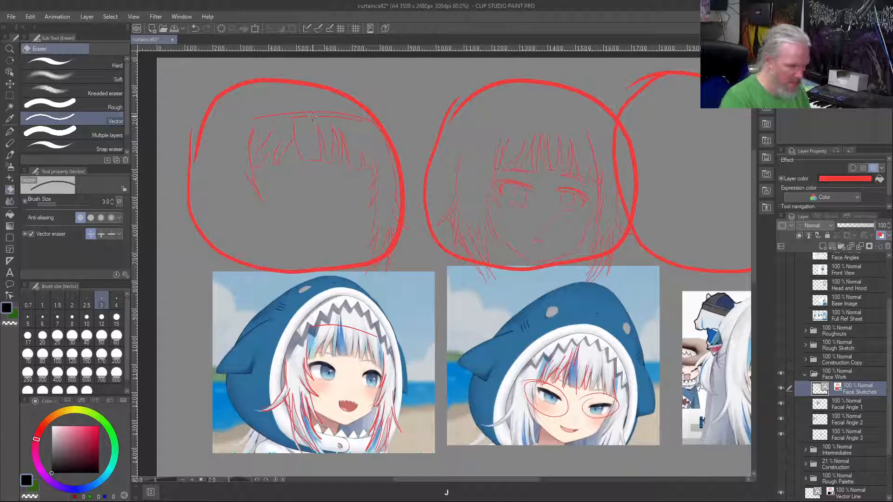
key(b)
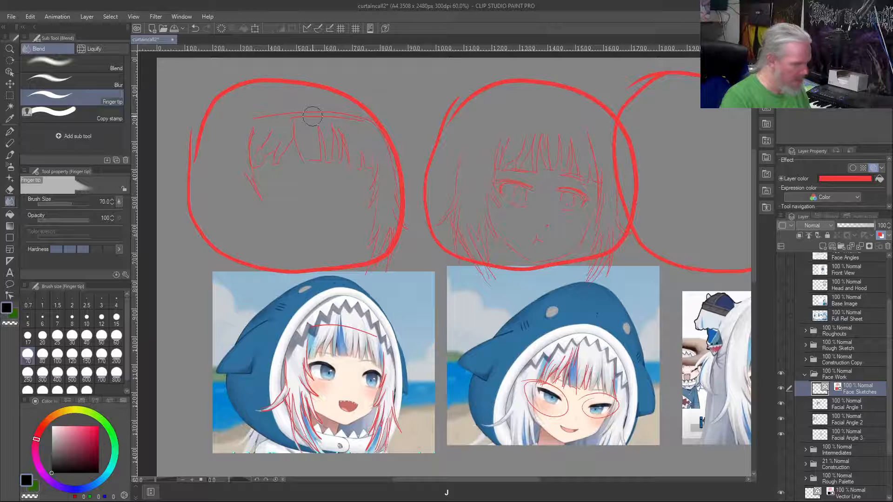
key(ctrl+z)
key(ctrl+z)
key(ctrl+z)
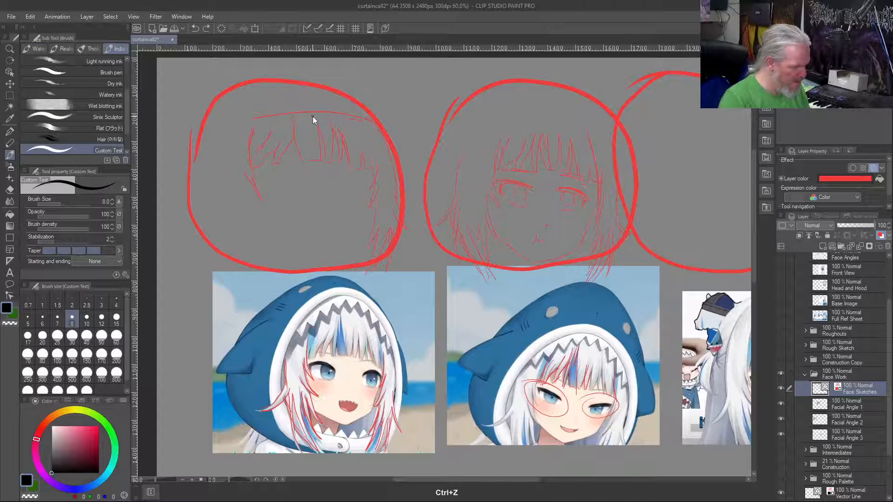
key(ctrl+z)
key(ctrl+z)
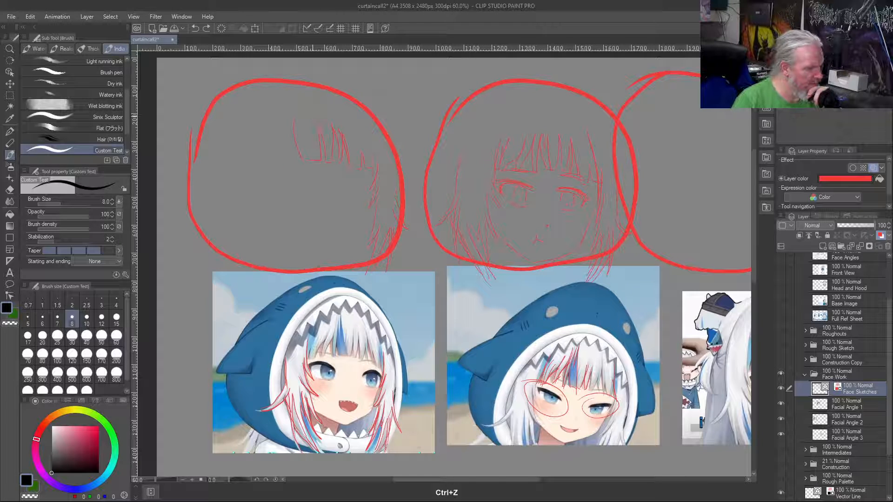
key(ctrl+z)
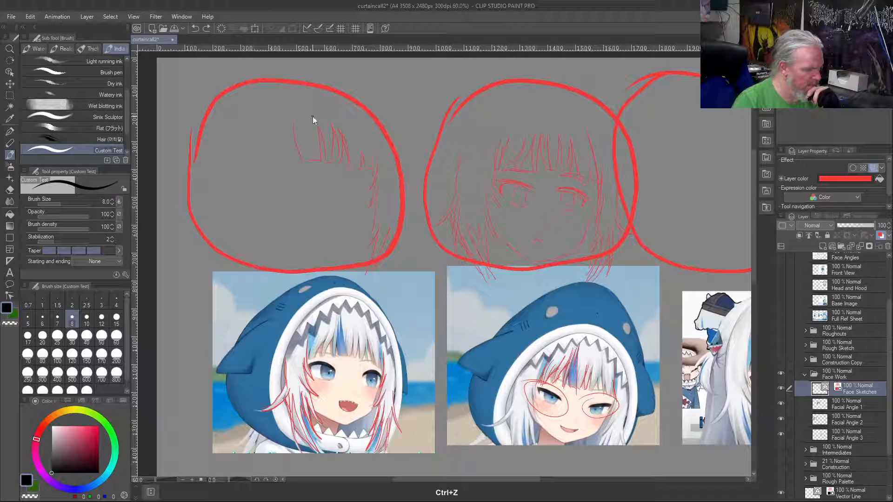
key(ctrl+z)
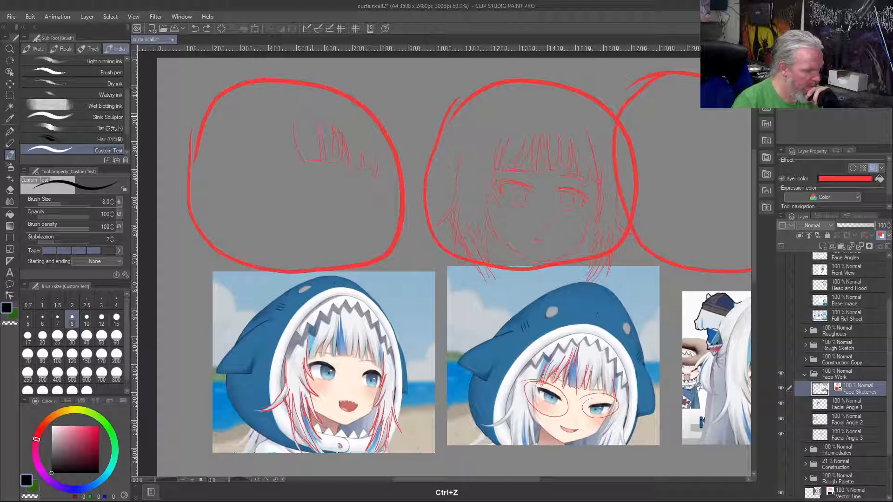
key(ctrl+z)
key(ctrl+z)
key(ctrl+z)
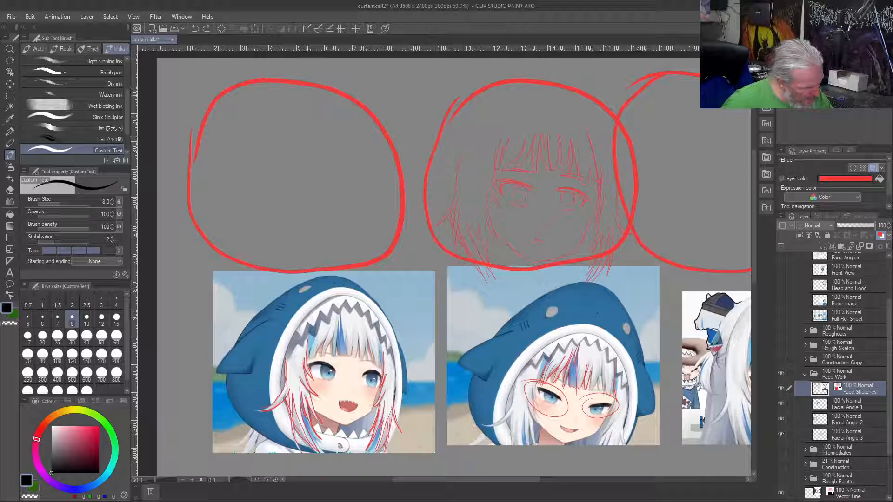
Step: Sketch the center and right-hand fringe strands in the upper part of the first circle
drag(306, 127, 322, 126)
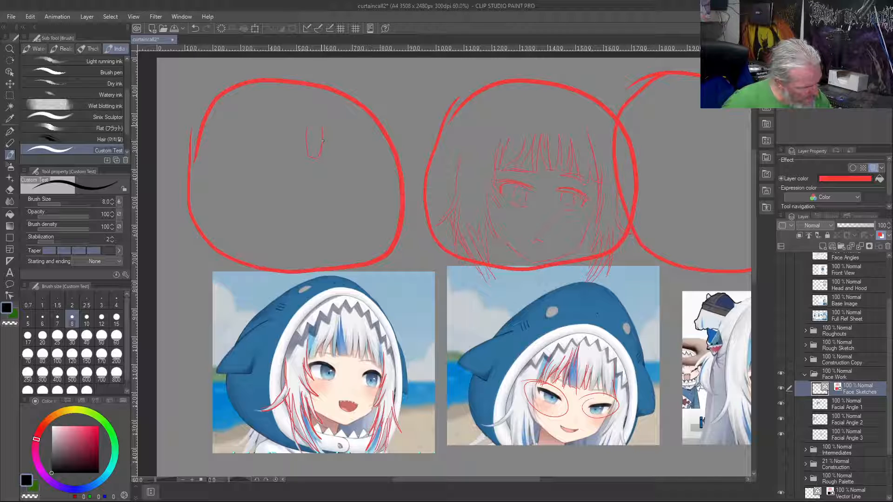
mouse_move(326, 159)
mouse_down()
mouse_move(330, 130)
mouse_move(332, 158)
mouse_move(342, 143)
mouse_up()
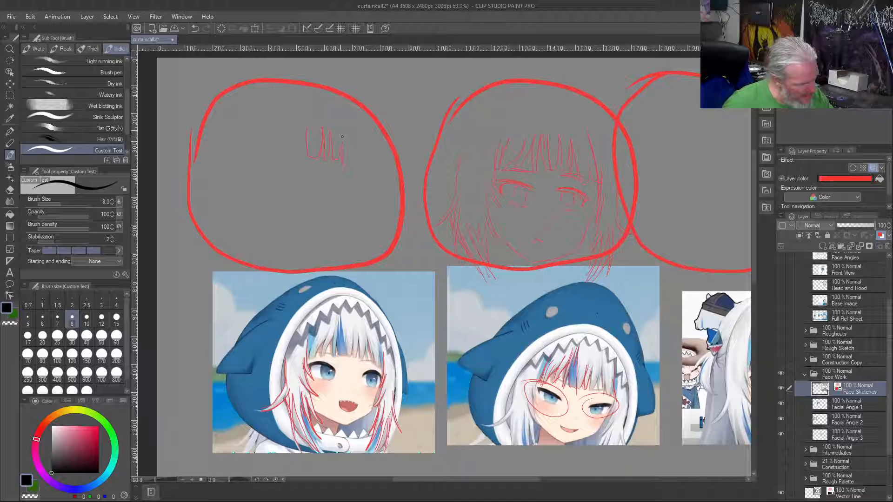
mouse_move(341, 134)
mouse_down()
mouse_move(356, 166)
mouse_move(359, 150)
mouse_up()
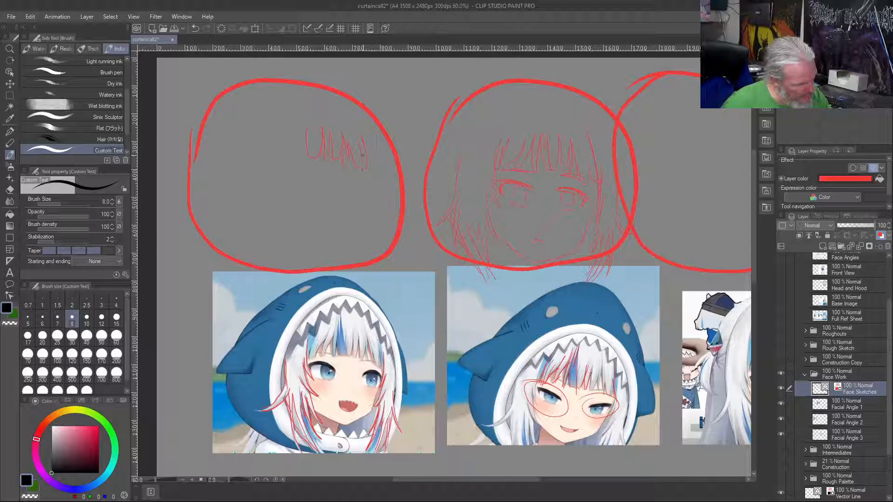
Step: Sketch the right-side hair lock in the first circle, with pointed tips past the circle's bottom and an outer edge rising to the crown
drag(362, 137, 363, 200)
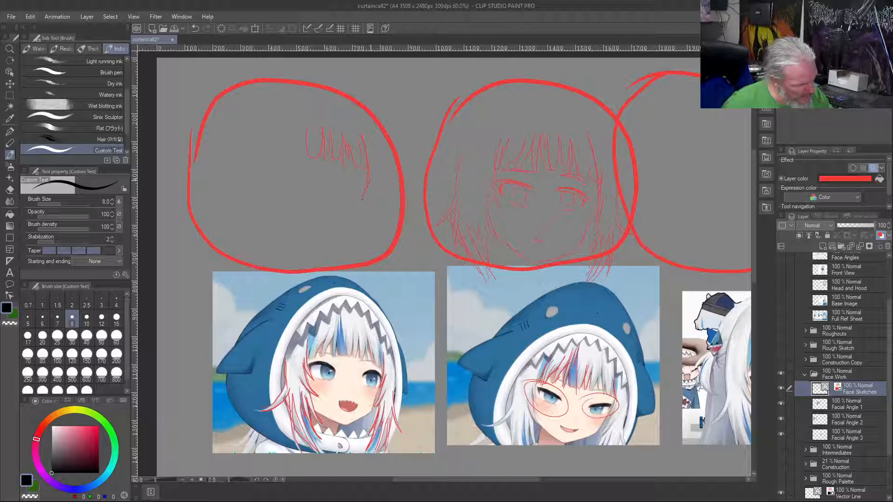
key(c)
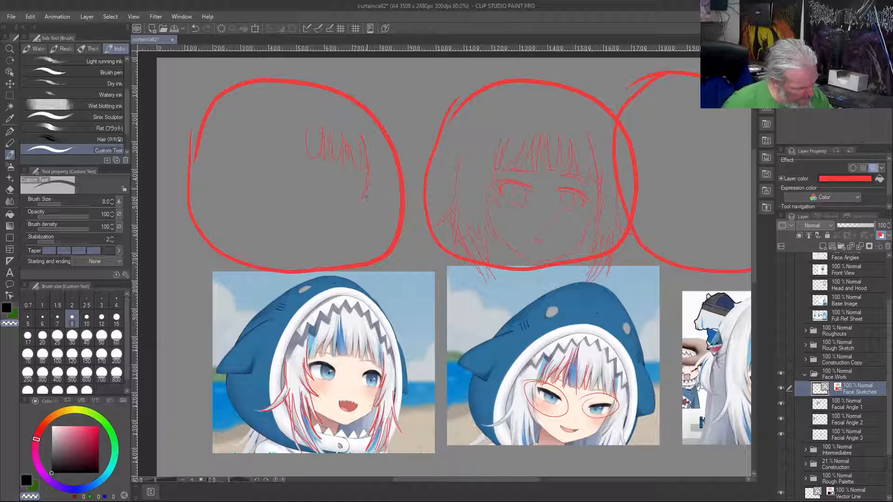
key(c)
drag(366, 186, 362, 220)
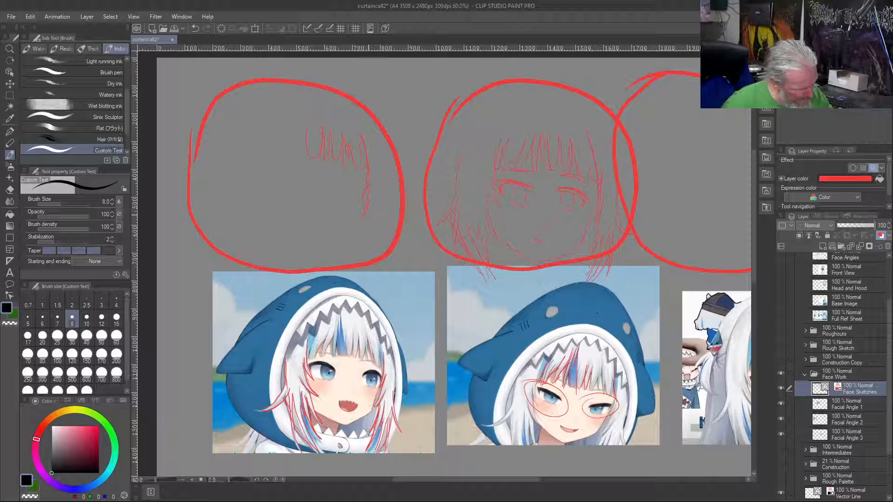
drag(365, 230, 357, 278)
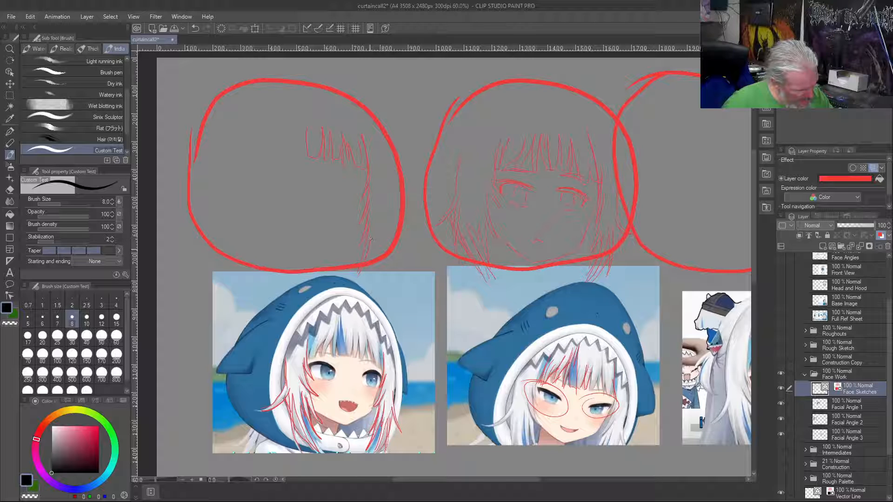
drag(370, 247, 362, 289)
drag(368, 251, 361, 284)
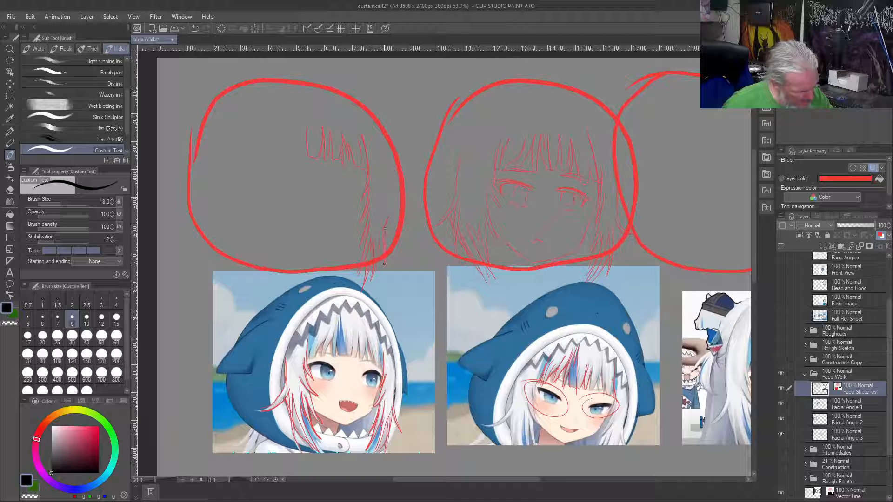
drag(373, 283, 379, 269)
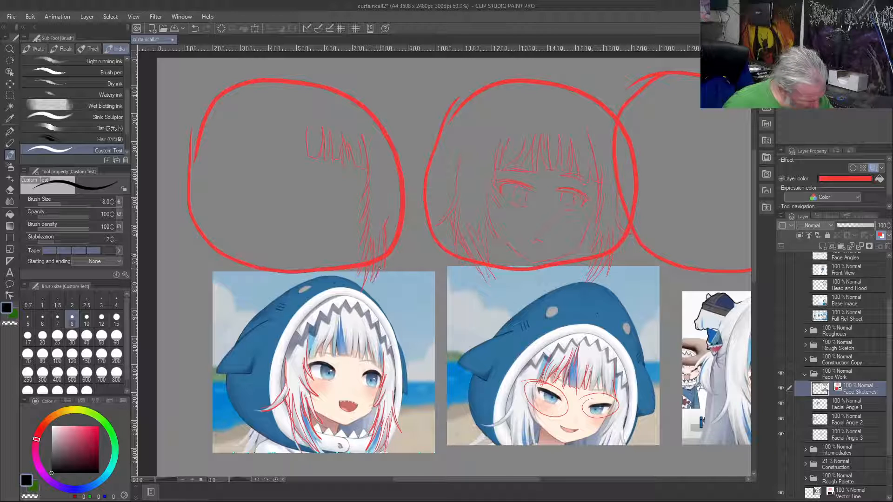
drag(392, 234, 390, 216)
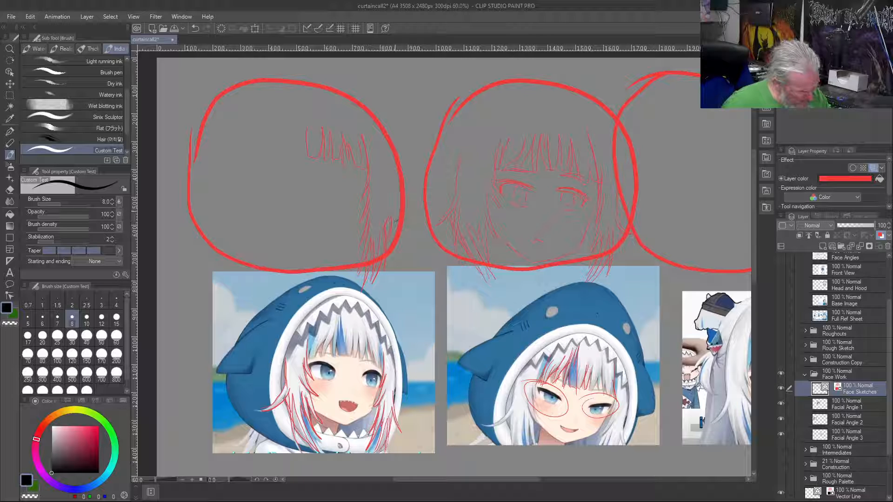
mouse_move(389, 204)
mouse_down()
mouse_move(401, 231)
mouse_move(389, 186)
mouse_up()
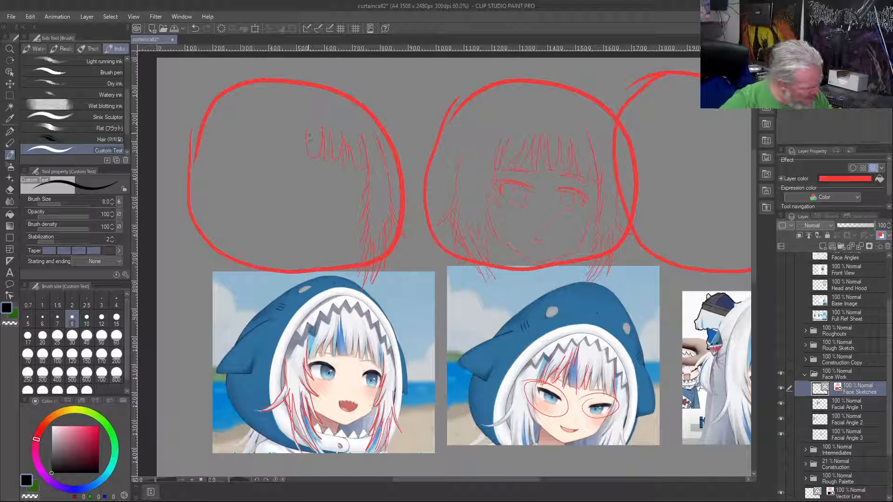
Step: Sketch the left part of the fringe and the inner left-side hair lock down to the bottom of the first circle
mouse_move(308, 136)
mouse_down()
mouse_move(299, 154)
mouse_move(292, 146)
mouse_move(282, 154)
mouse_move(280, 130)
mouse_move(279, 172)
mouse_up()
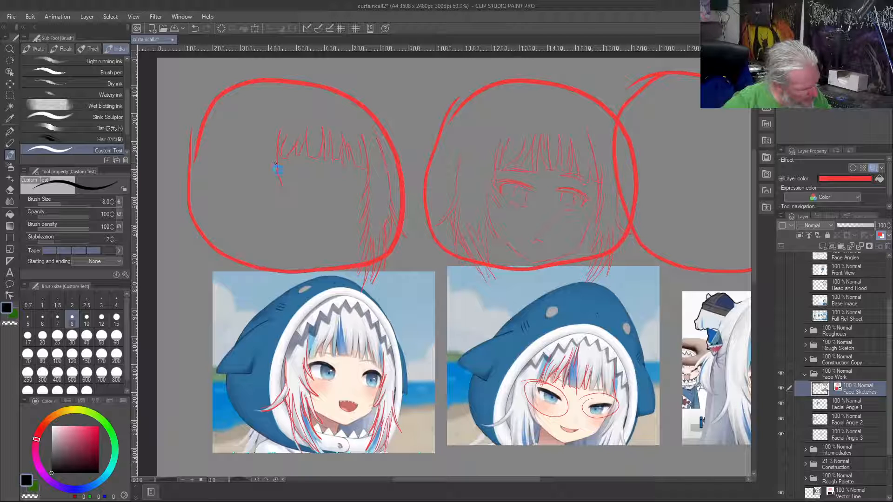
drag(274, 175, 285, 204)
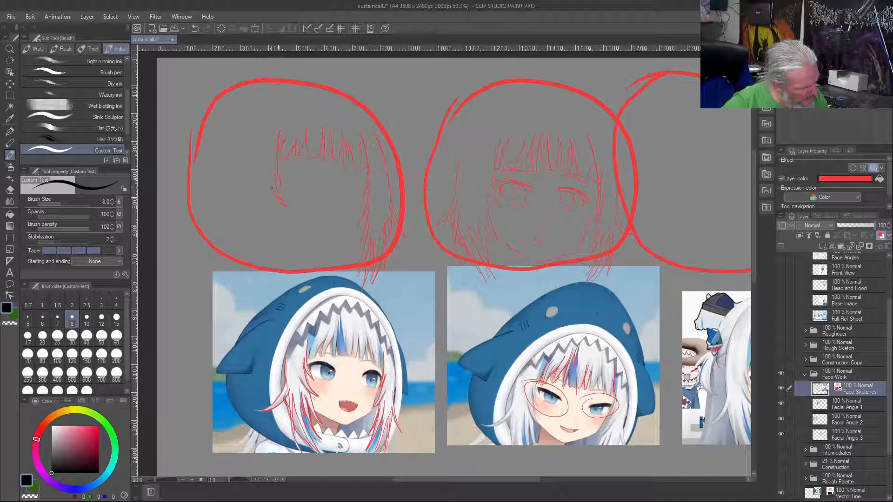
drag(274, 186, 289, 239)
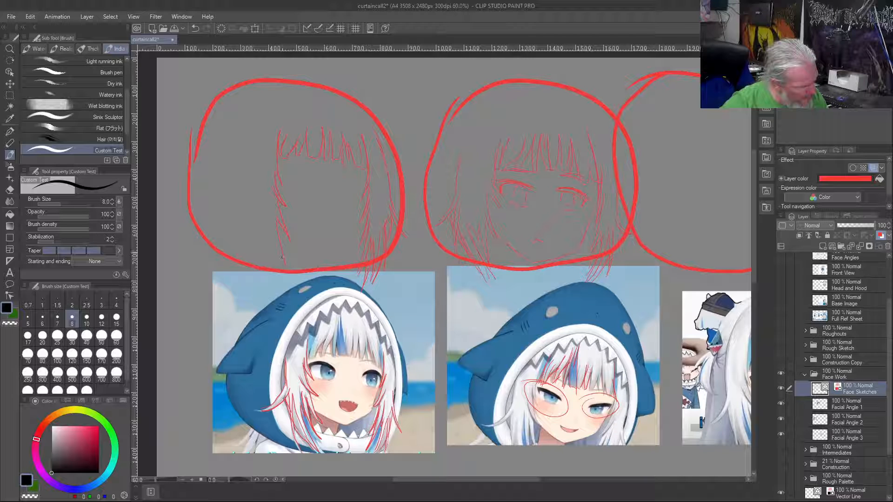
drag(275, 235, 283, 262)
drag(273, 234, 262, 256)
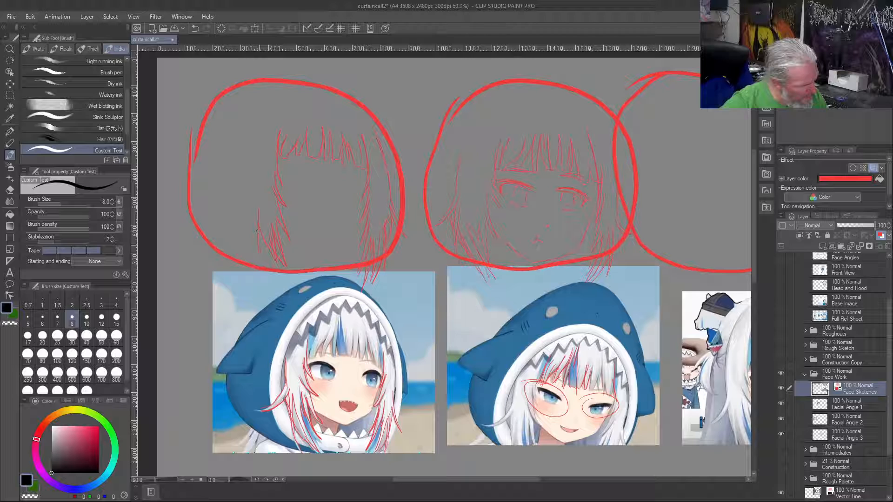
Step: Sketch the flared outer edge of the left-side hair in the first circle and draw a curve across the fringe tips
drag(254, 210, 258, 233)
drag(249, 188, 234, 219)
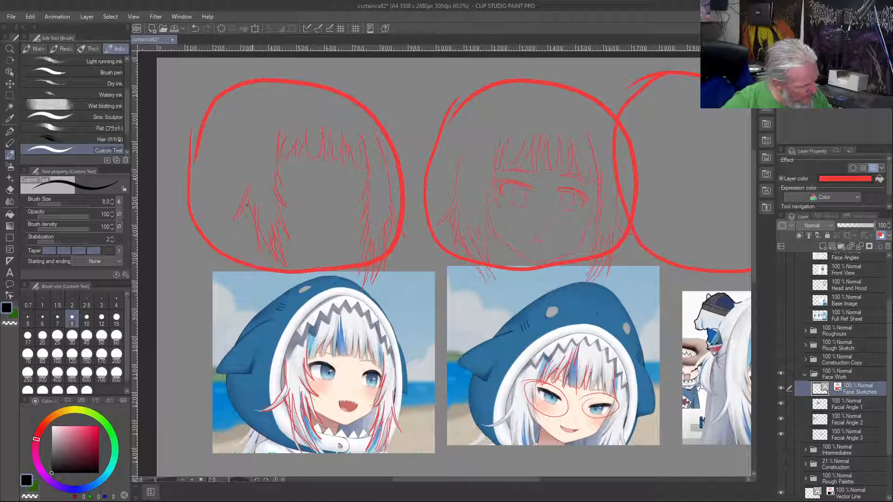
drag(250, 168, 248, 187)
drag(261, 127, 250, 155)
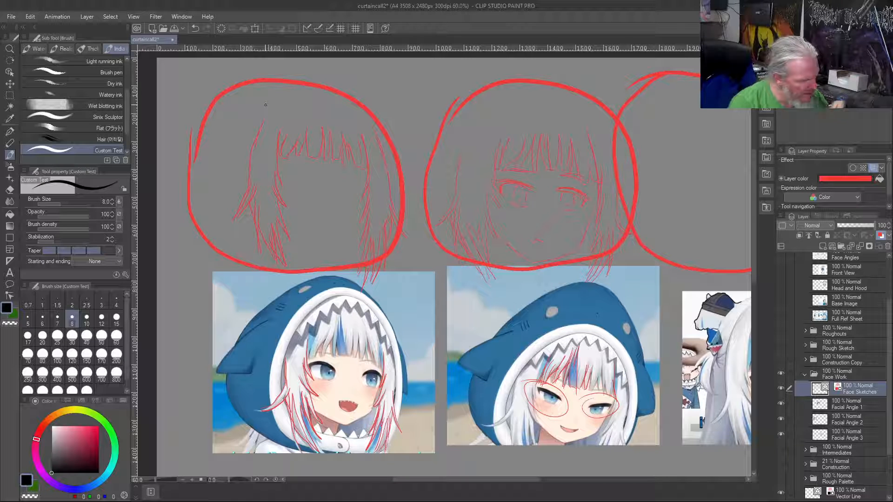
drag(284, 158, 367, 168)
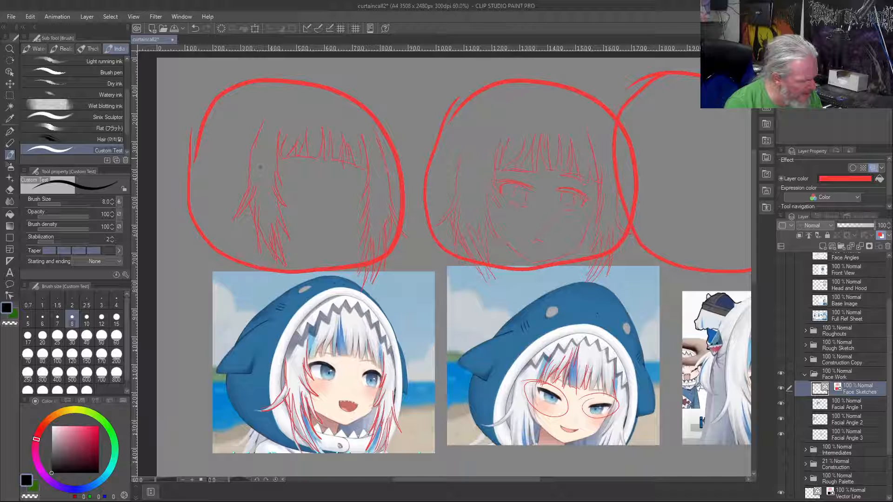
key(ctrl+z)
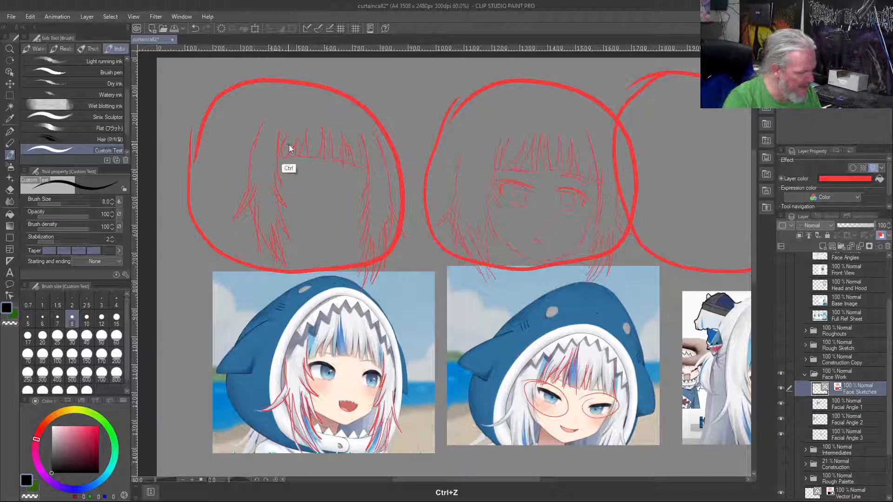
drag(310, 154, 352, 160)
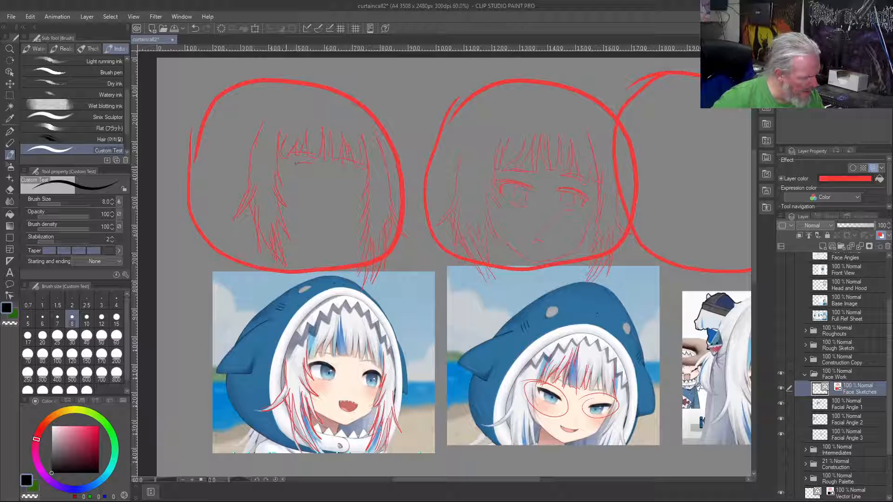
drag(309, 165, 286, 165)
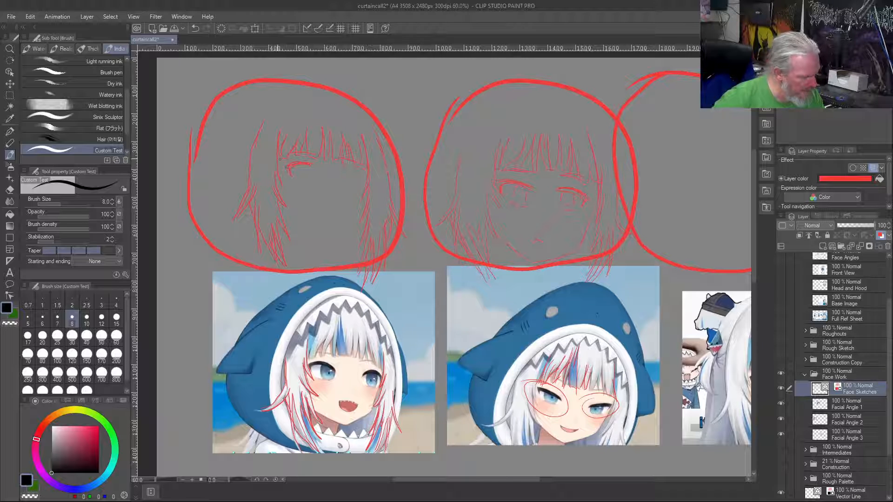
key(ctrl+z)
key(ctrl+z)
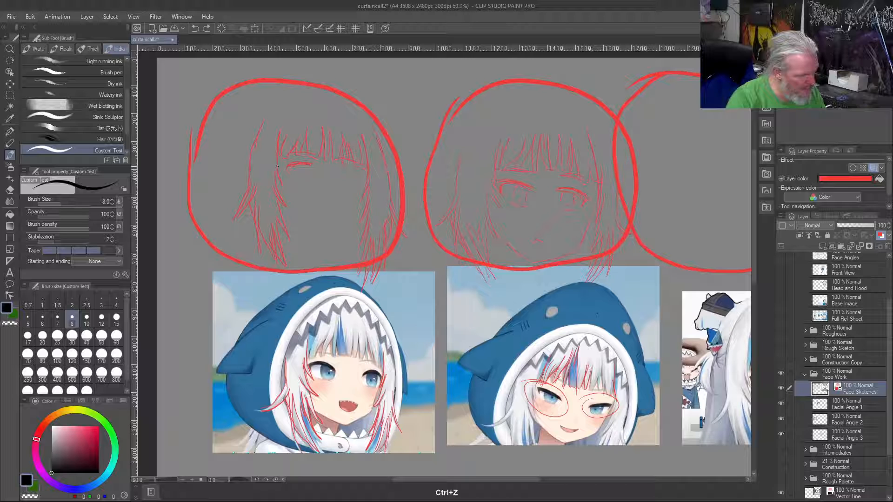
key(ctrl+z)
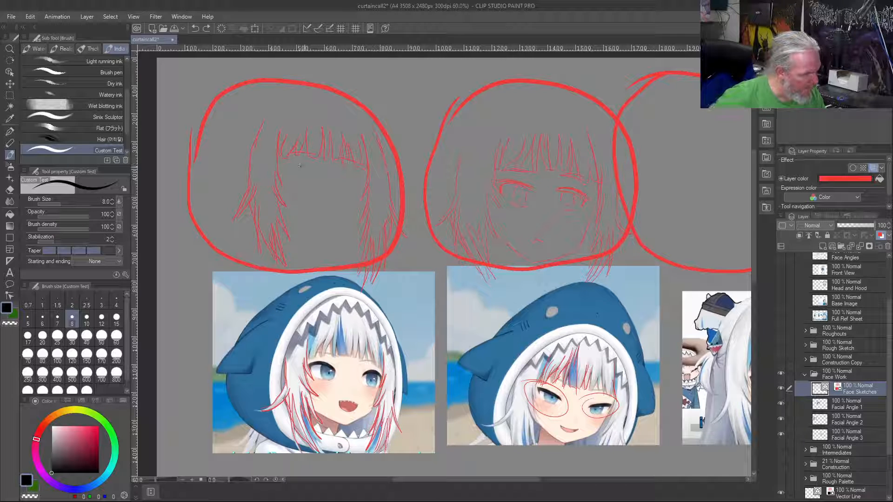
Step: Sketch both eyes under the fringe in the first circle, with a thick upper lash line, iris and pupil
drag(312, 167, 275, 168)
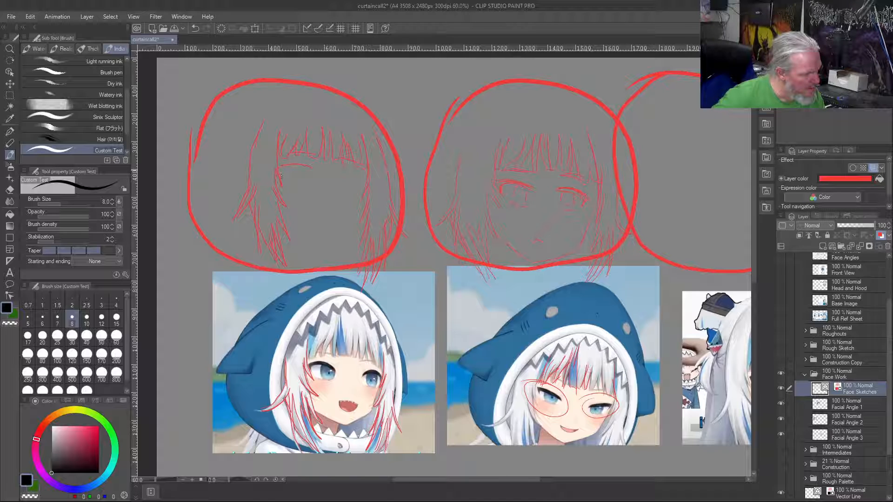
drag(312, 168, 287, 167)
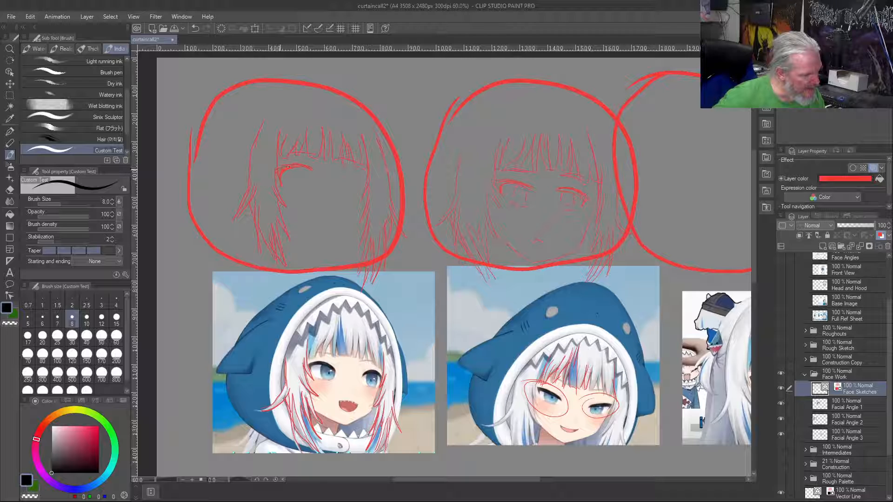
drag(278, 171, 297, 164)
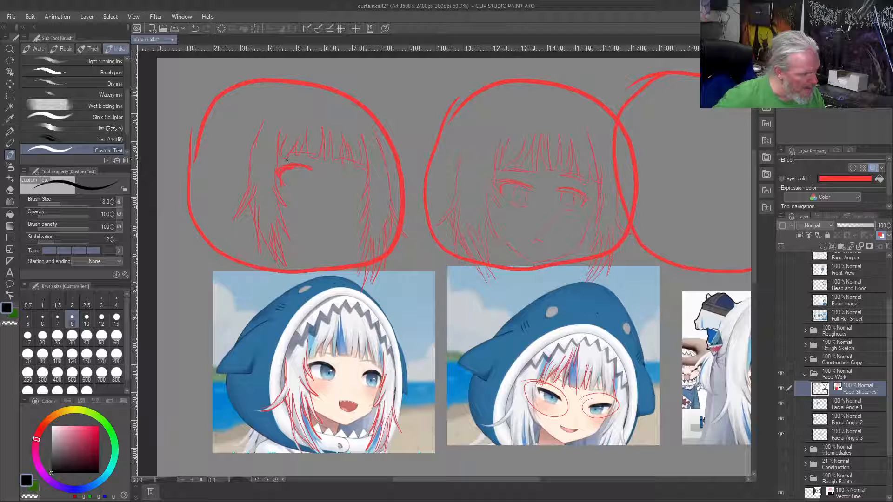
drag(299, 168, 297, 182)
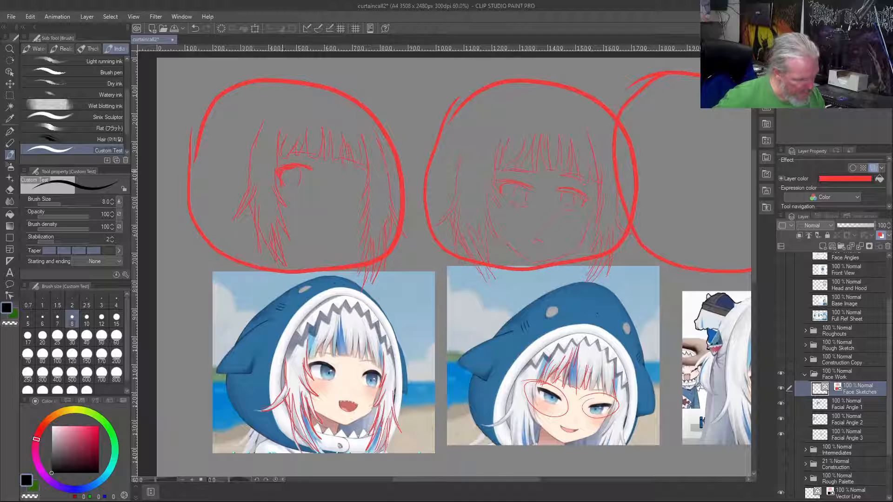
drag(298, 179, 300, 191)
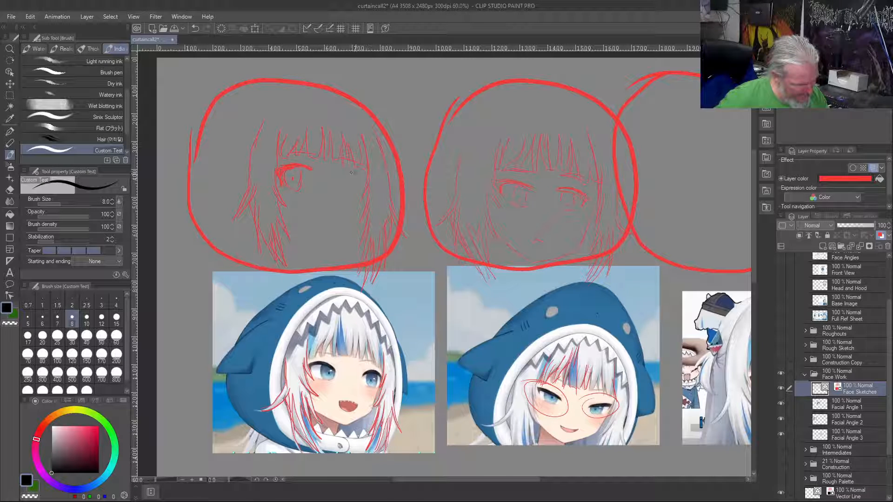
drag(352, 172, 360, 175)
drag(344, 172, 365, 183)
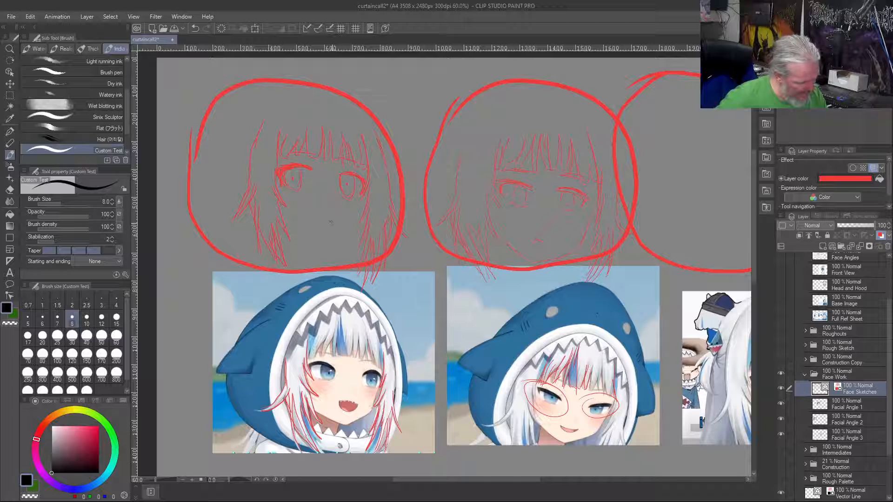
drag(315, 222, 334, 224)
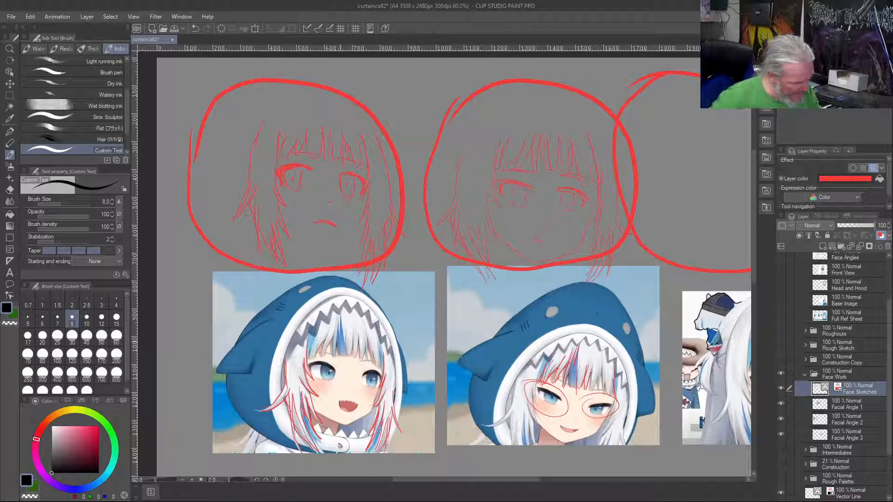
key(ctrl+z)
key(ctrl+z)
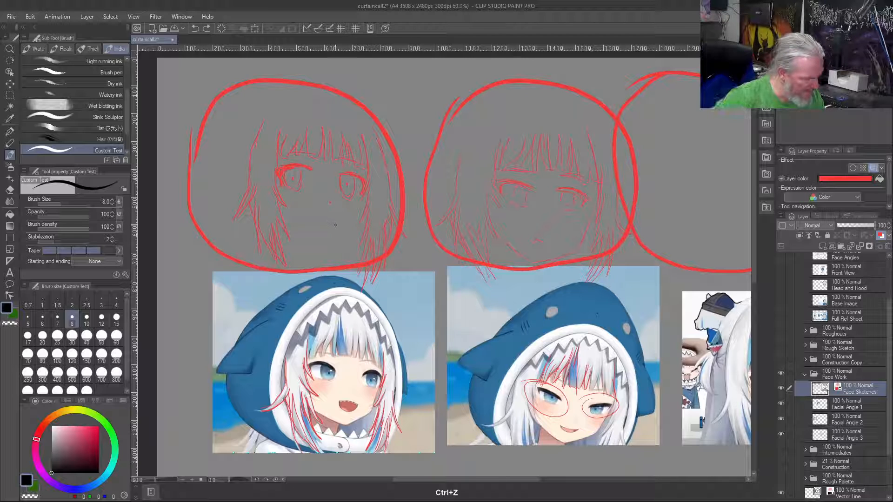
drag(318, 222, 333, 223)
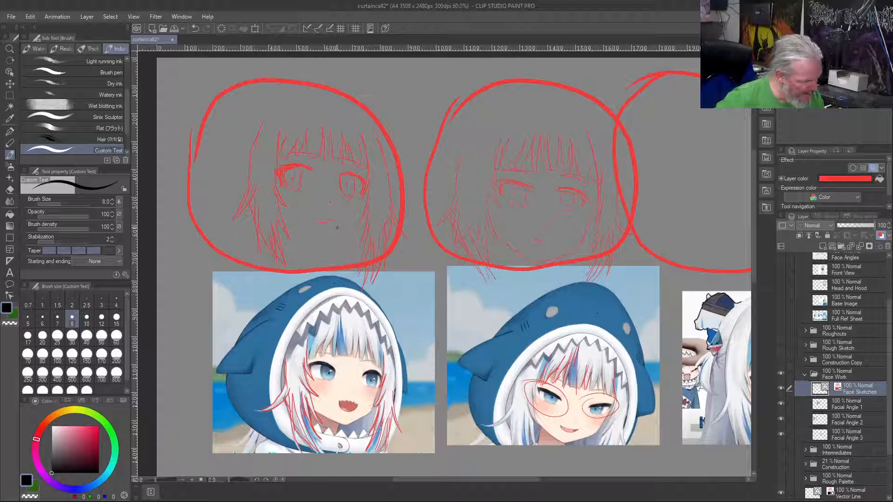
drag(318, 225, 334, 226)
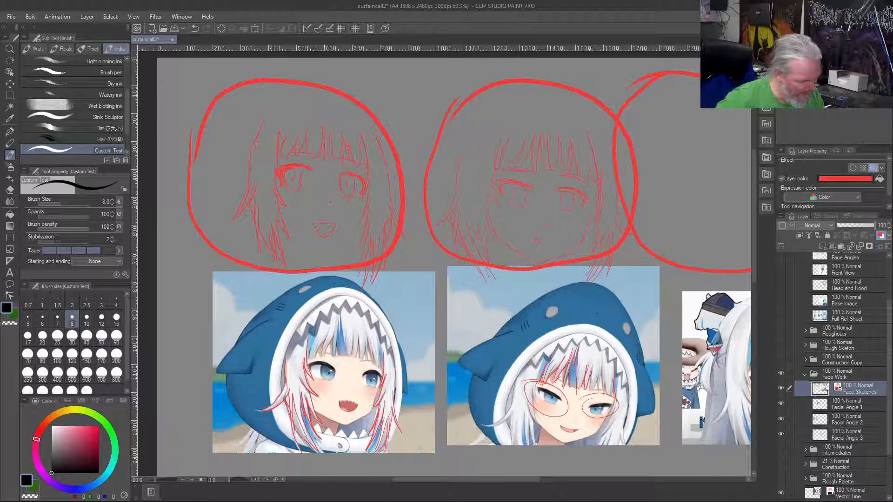
key(ctrl+z)
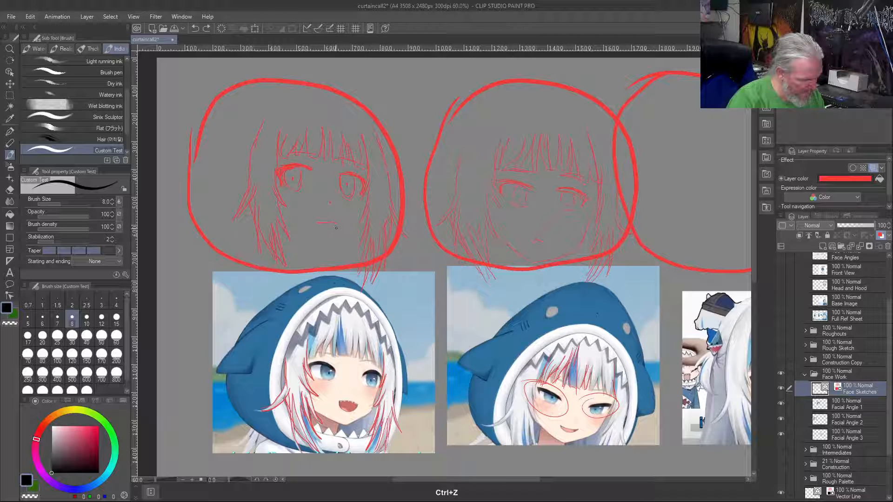
key(ctrl+z)
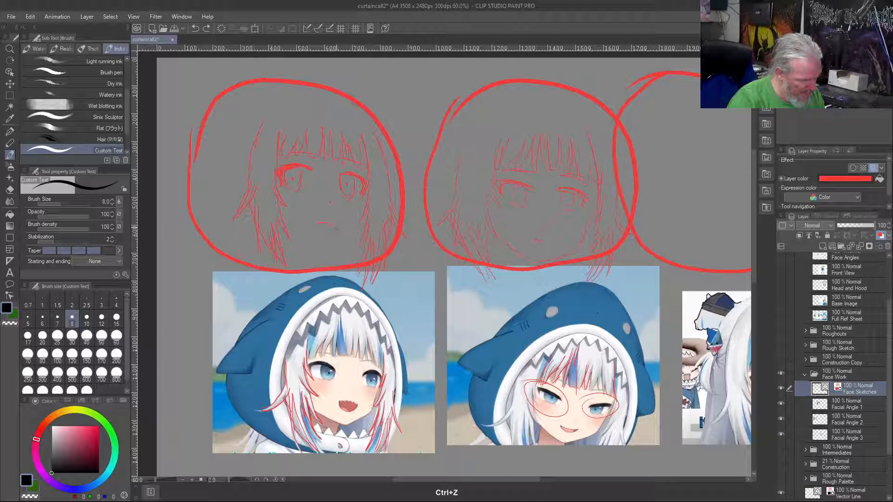
Step: Sketch the open smiling mouth with small teeth along its upper edge, below the nose in the first circle
drag(334, 225, 314, 224)
key(ctrl+z)
drag(334, 225, 314, 227)
key(ctrl+z)
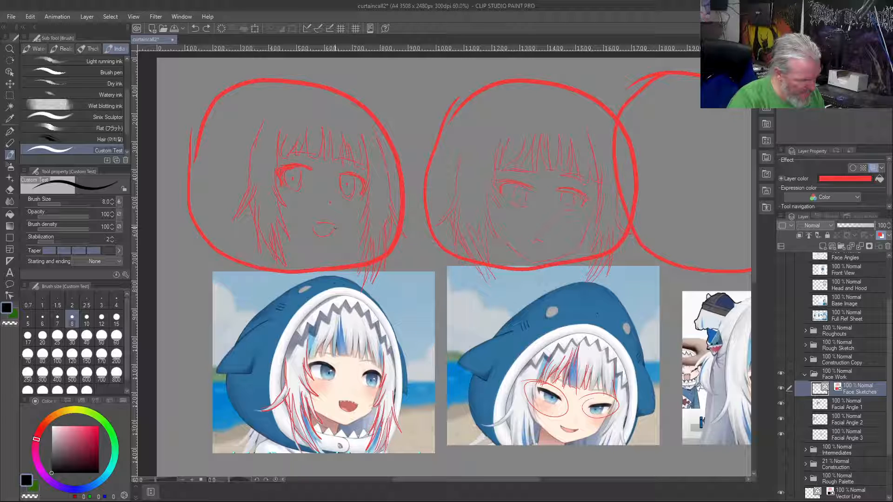
mouse_move(334, 225)
mouse_down()
mouse_move(318, 222)
mouse_move(318, 235)
mouse_up()
key(ctrl+z)
key(ctrl+z)
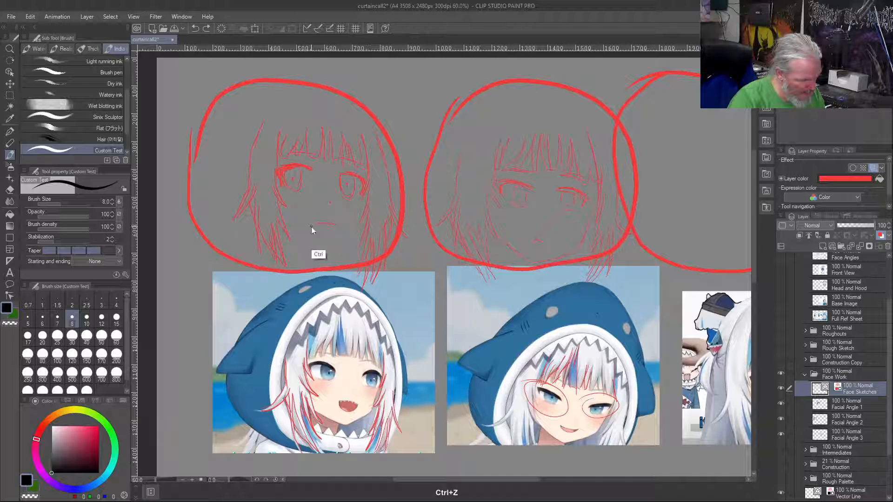
mouse_move(332, 223)
mouse_down()
mouse_move(301, 226)
mouse_move(330, 236)
mouse_up()
key(ctrl+z)
drag(311, 226, 329, 236)
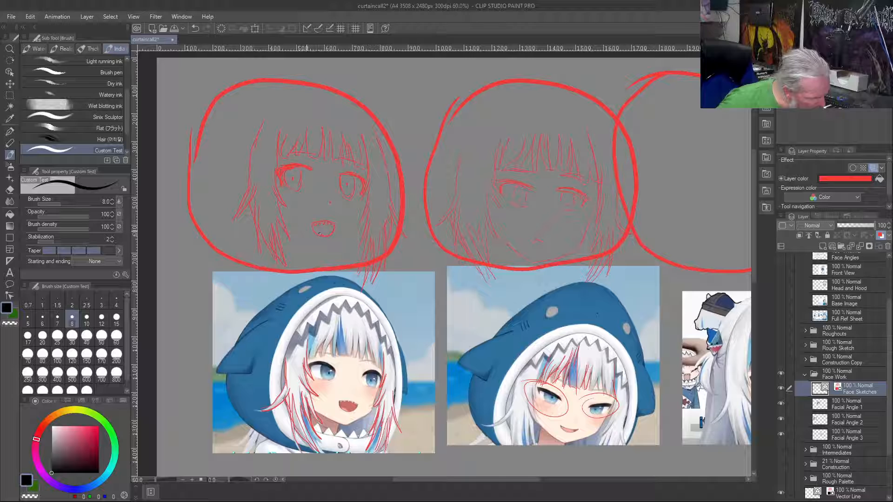
key(ctrl+z)
key(ctrl+z)
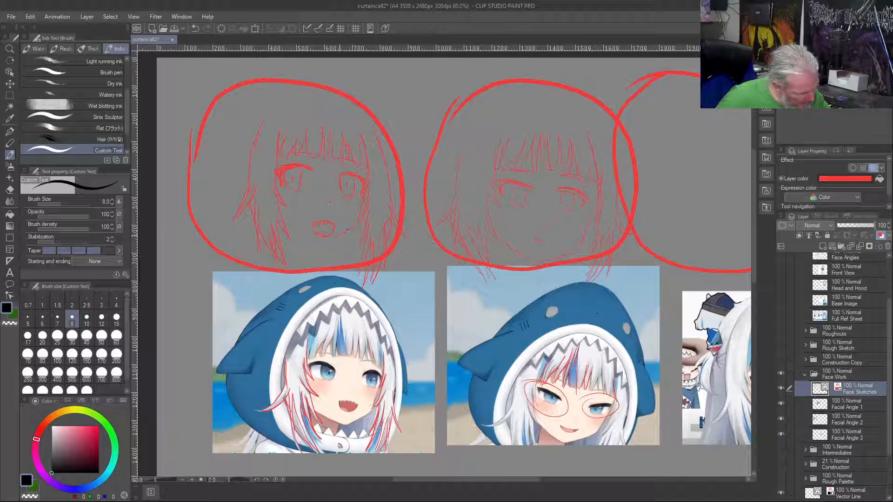
Step: Sketch the jawline in the first circle, curving from the right-side hair through the chin to the left-side hair
key(ctrl+z)
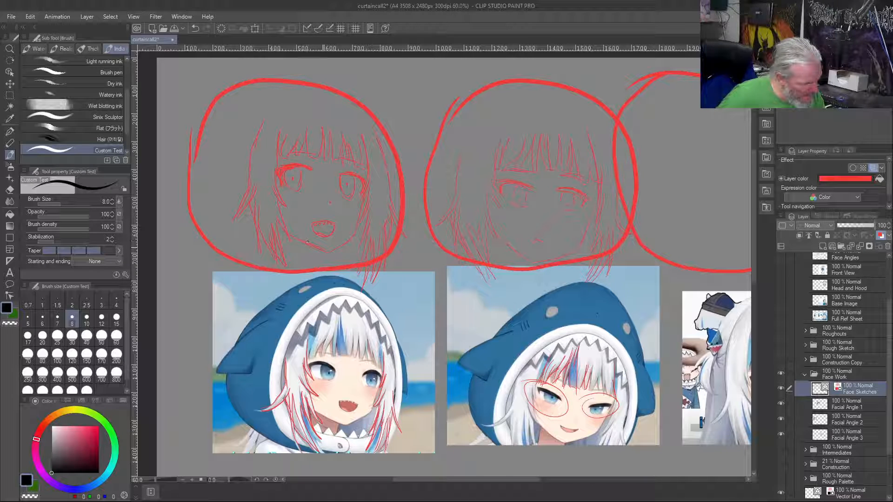
key(ctrl+z)
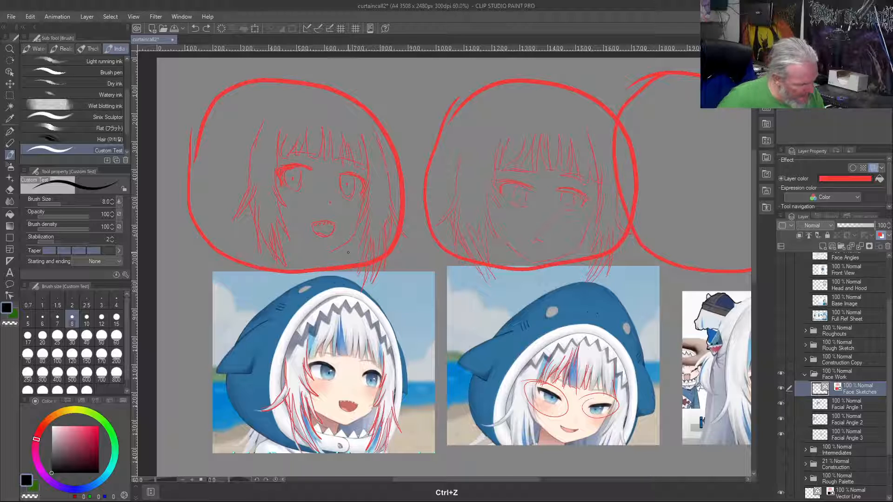
drag(333, 250, 321, 253)
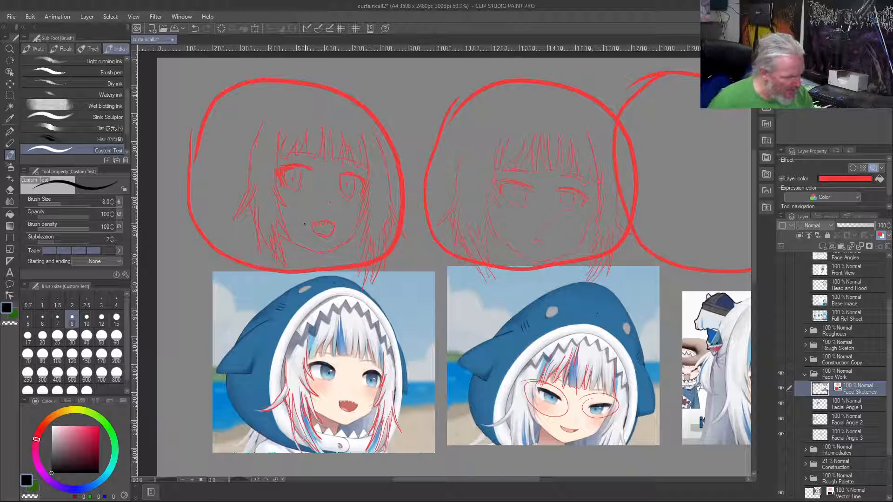
key(ctrl+z)
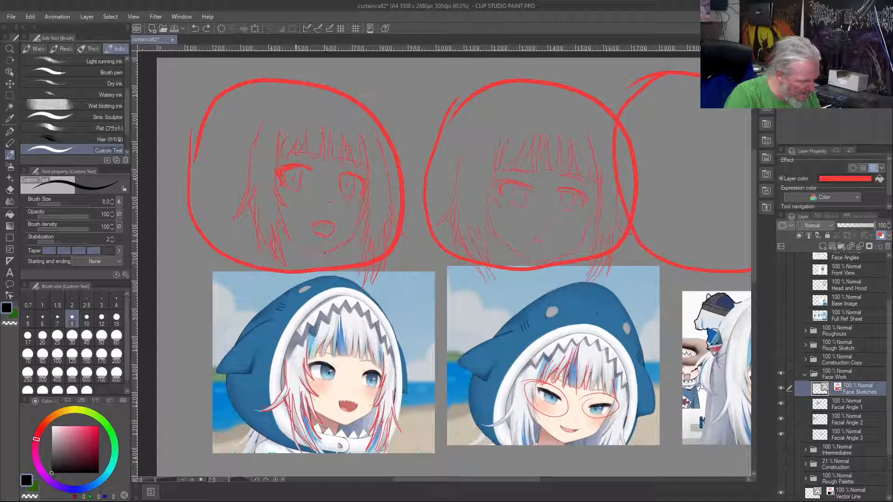
drag(325, 253, 279, 228)
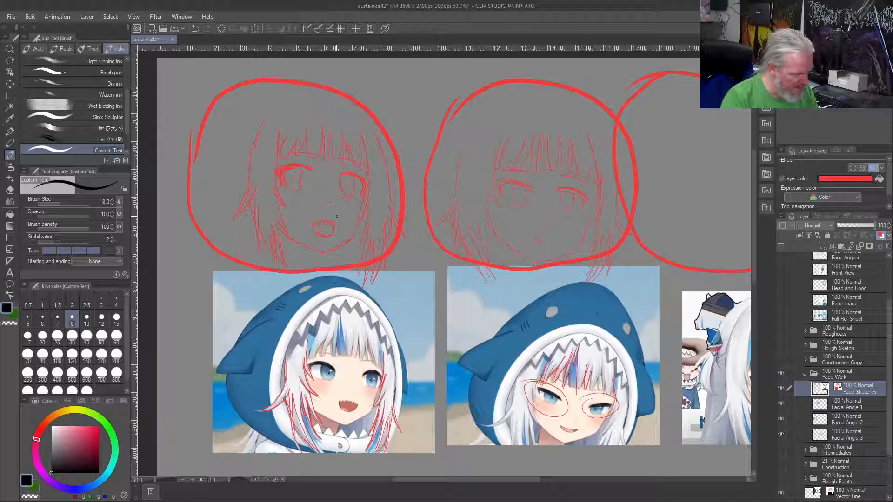
Step: Erase and redraw the irises and pupils of the first head, and add vertical side-hair guide lines over its reference image
key(c)
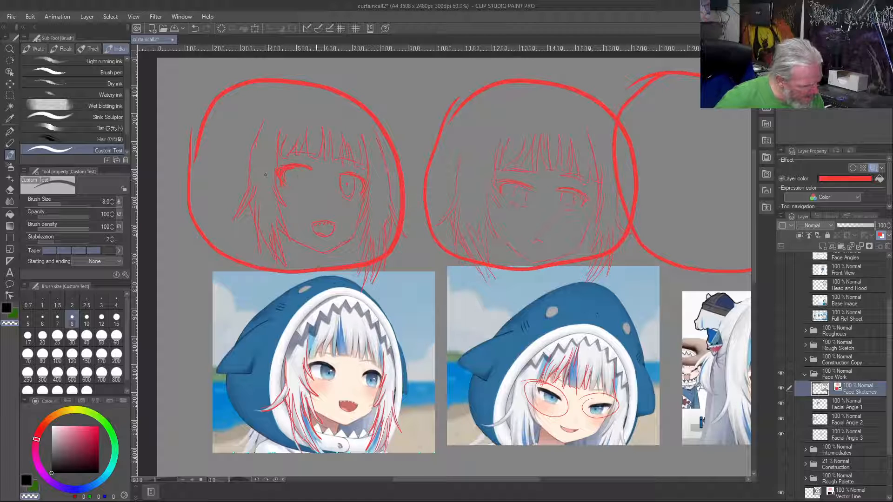
key(c)
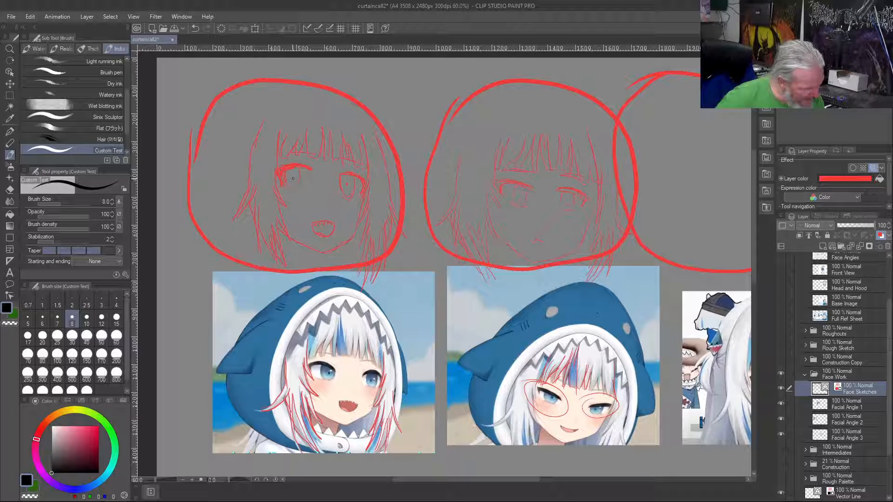
key(c)
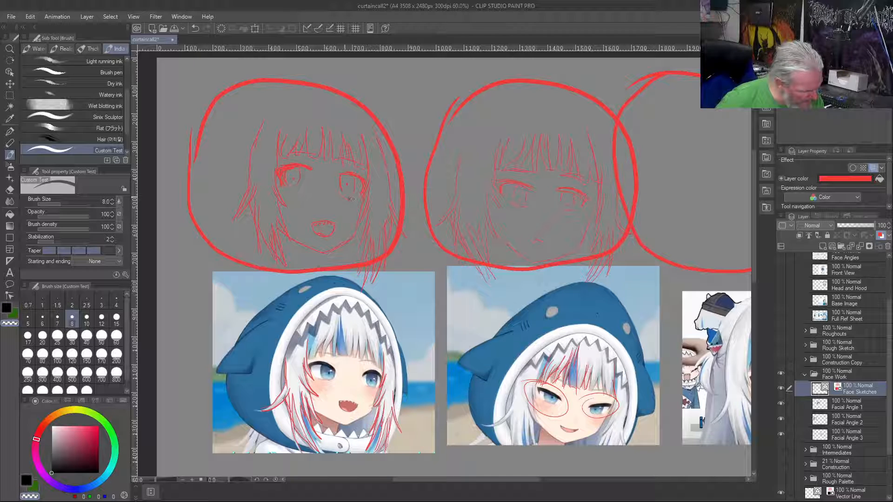
key(c)
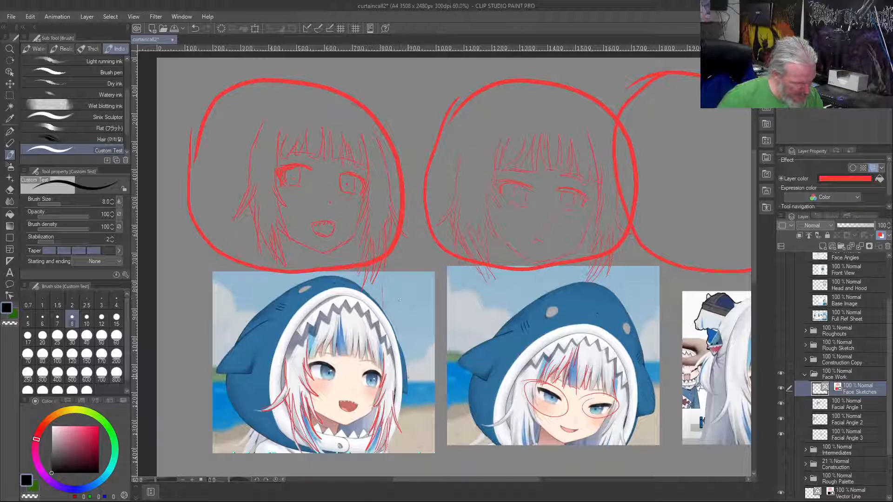
drag(305, 280, 309, 323)
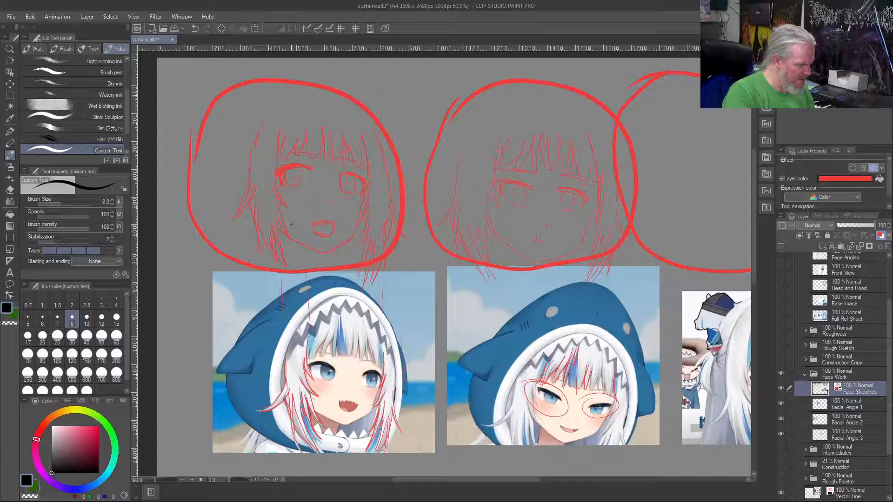
Step: Nudge the Facial Angle 1 reference slightly down and move the Facial Angle 2 reference up onto the sketch in the first circle
key(y)
key(v)
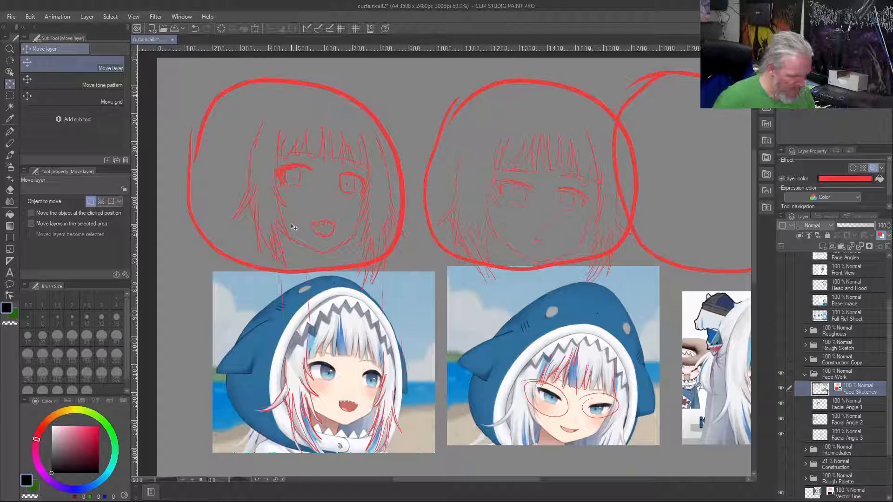
click(867, 400)
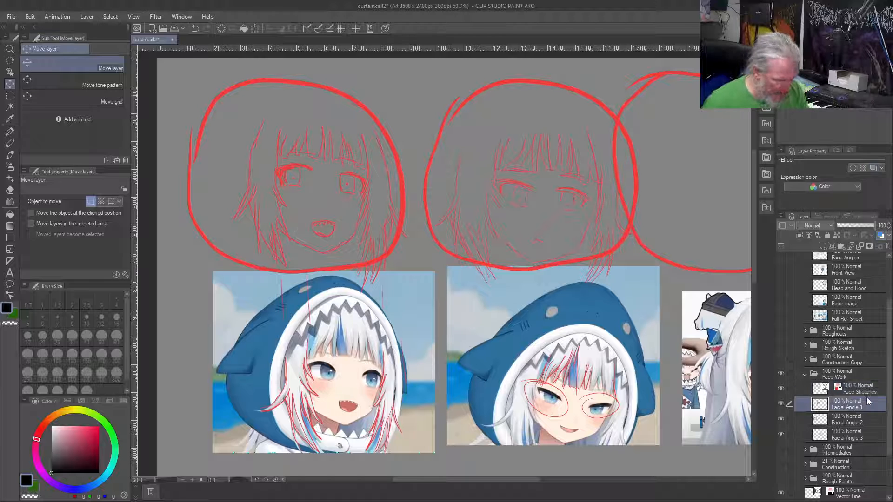
drag(250, 379, 251, 385)
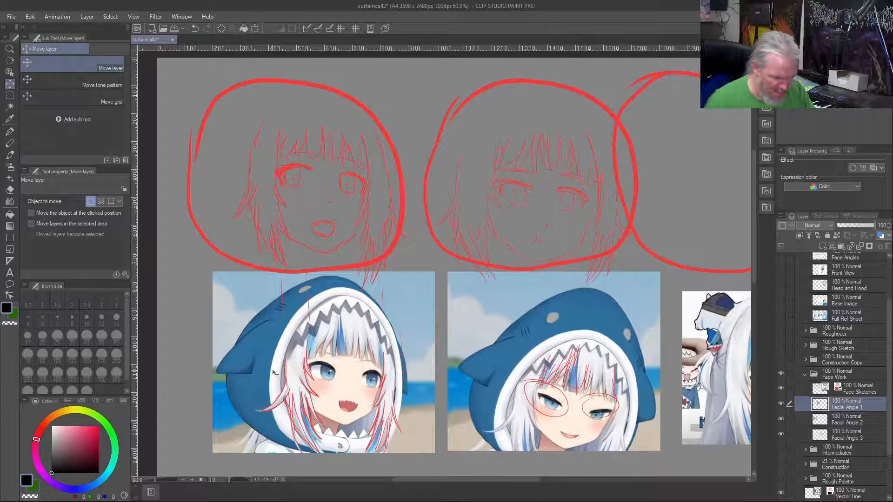
click(845, 422)
drag(289, 372, 267, 180)
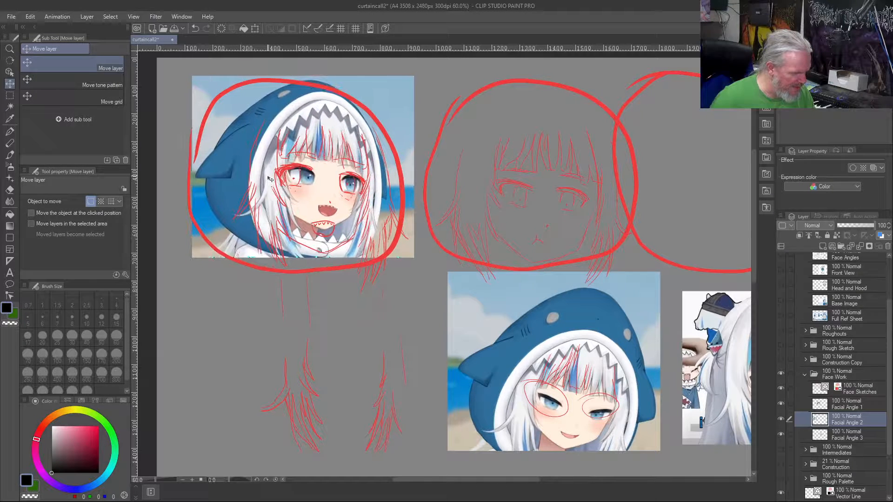
Step: Move the Facial Angle 2 reference off the first head and back over it to compare the sketch
mouse_move(268, 180)
mouse_down()
mouse_move(272, 308)
mouse_move(290, 372)
mouse_move(272, 177)
mouse_move(261, 175)
mouse_move(282, 197)
mouse_move(276, 189)
mouse_move(285, 359)
mouse_move(292, 355)
mouse_move(284, 353)
mouse_move(292, 360)
mouse_move(279, 361)
mouse_move(281, 368)
mouse_move(336, 364)
mouse_up()
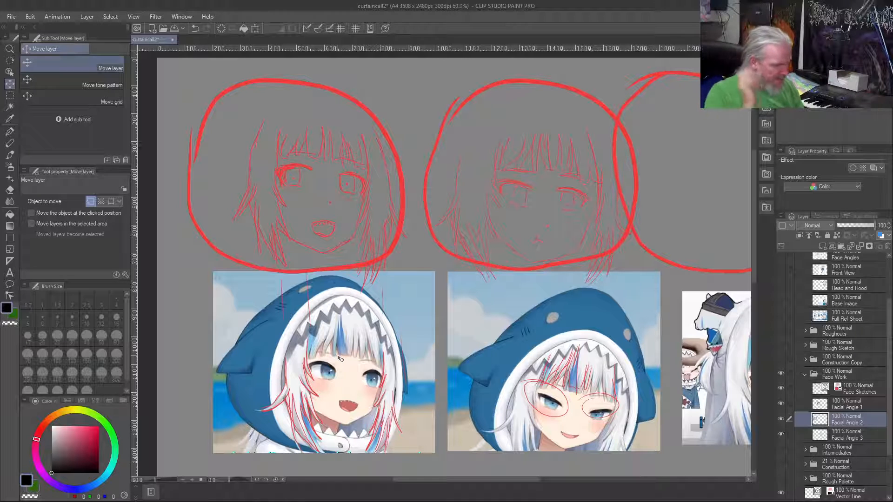
mouse_move(340, 358)
mouse_down()
mouse_move(261, 197)
mouse_move(237, 185)
mouse_up()
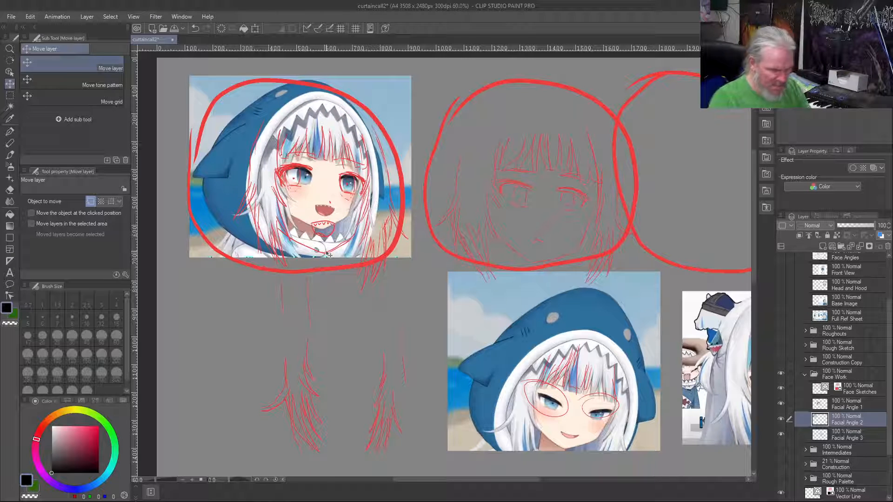
Step: Move the sketched nose and mouth on the Face Sketches layer up onto the reference's mouth in the first circle
click(872, 387)
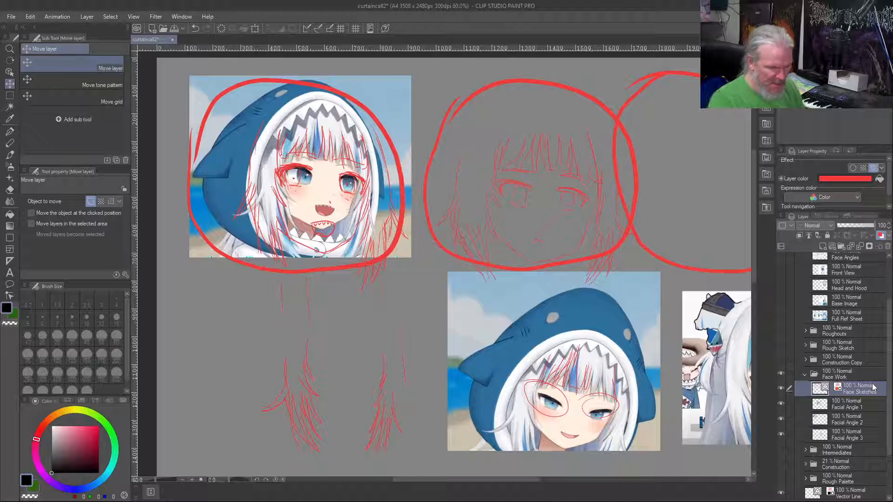
key(m)
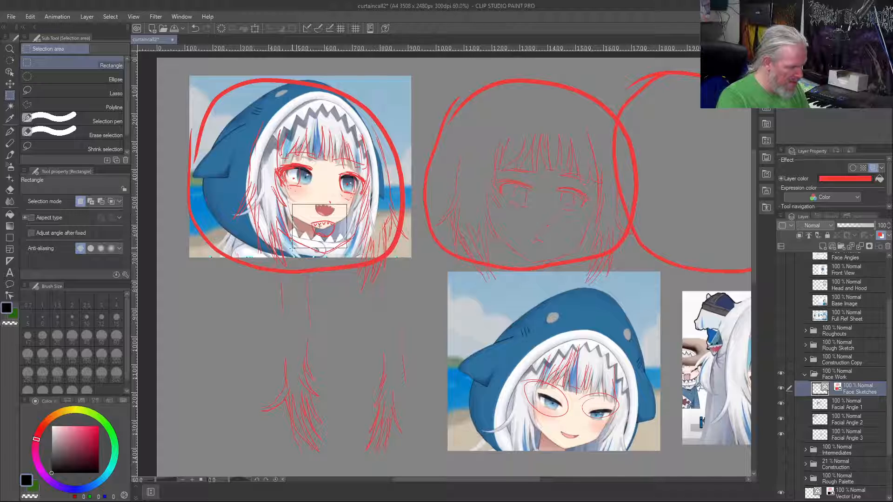
drag(293, 248, 293, 248)
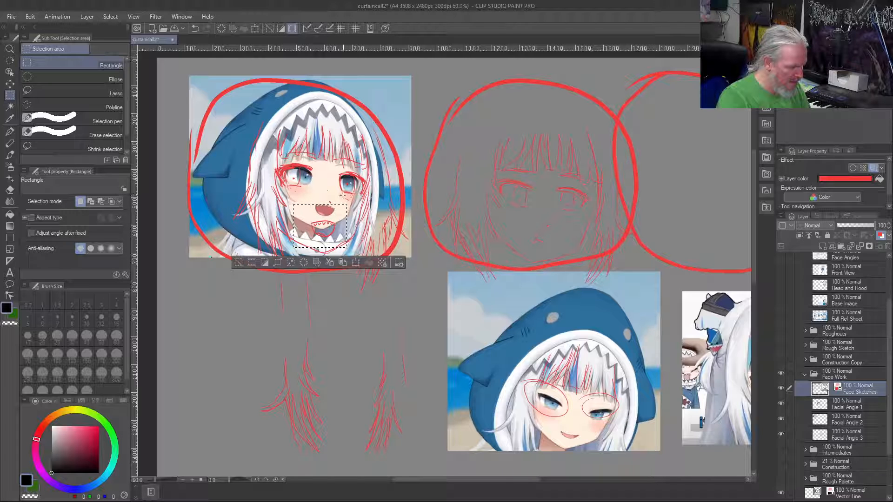
drag(346, 197, 301, 240)
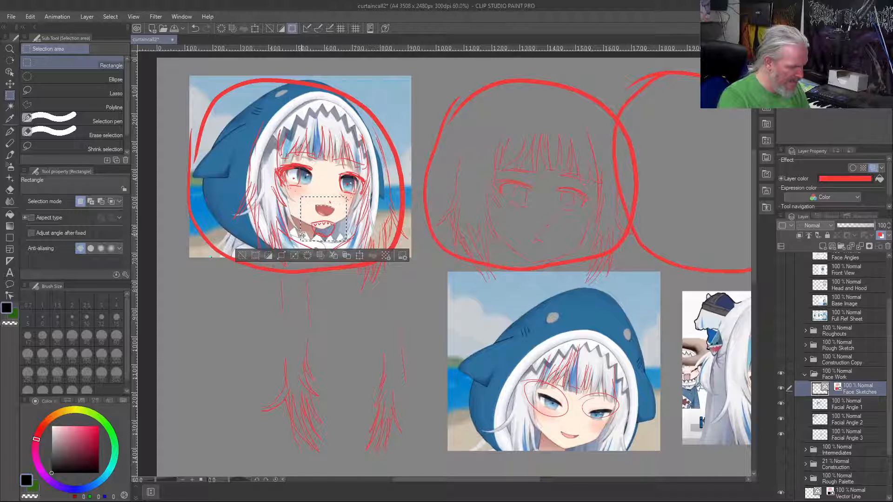
mouse_move(306, 235)
mouse_down()
mouse_move(305, 226)
mouse_move(305, 233)
mouse_up()
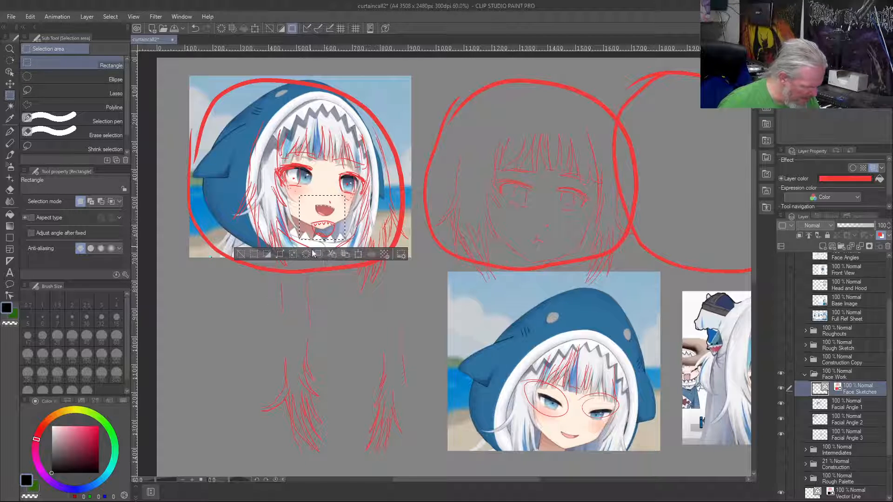
click(358, 255)
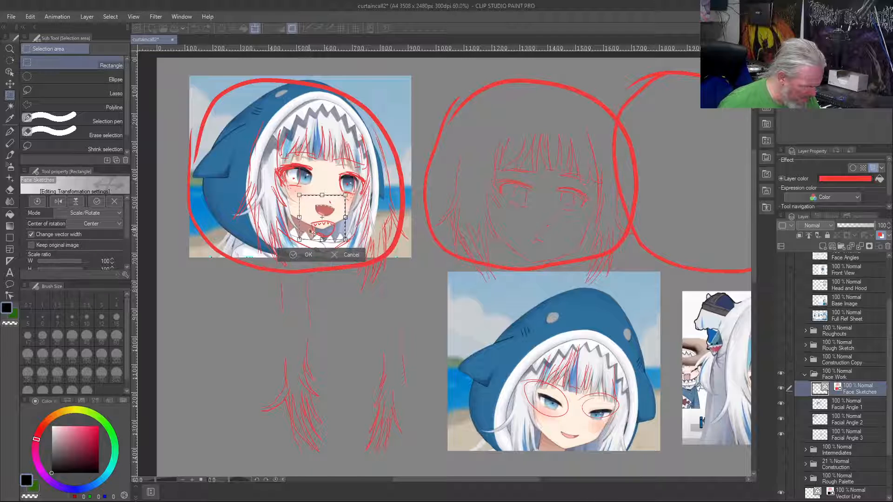
drag(312, 232, 312, 222)
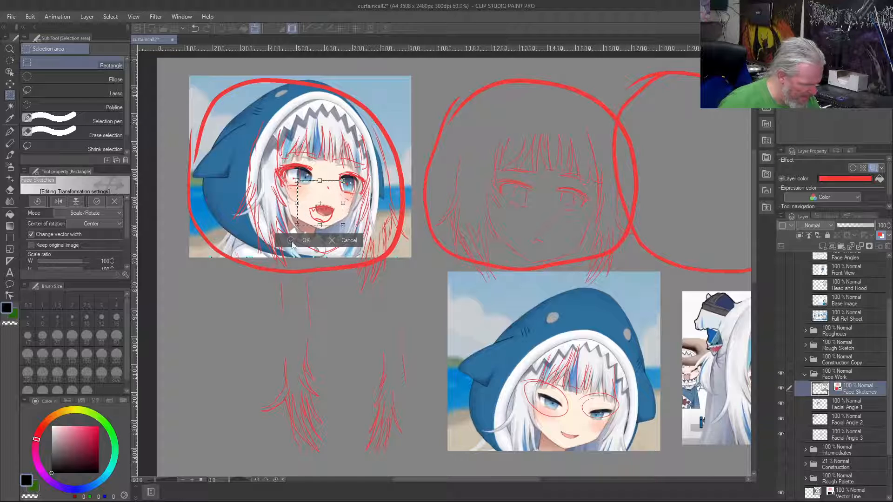
click(295, 237)
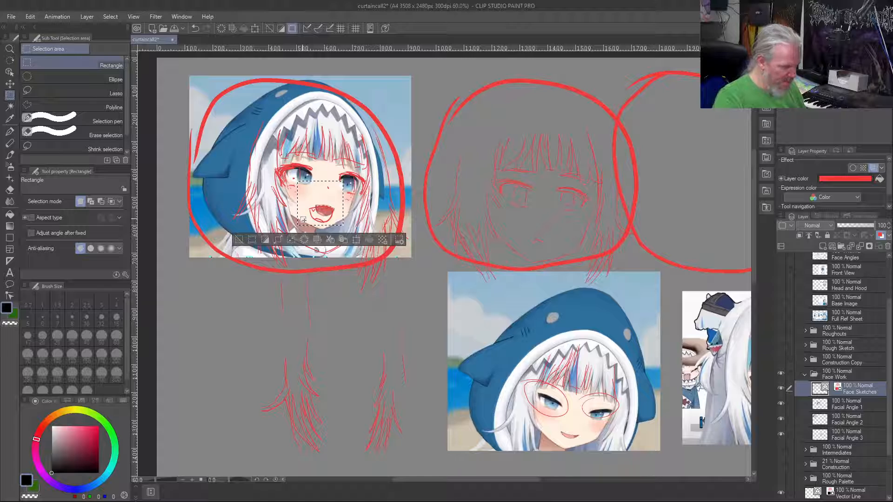
key(ctrl+d)
Step: Move the Facial Angle 2 reference back below the first circle, clear of the face sketch
key(y)
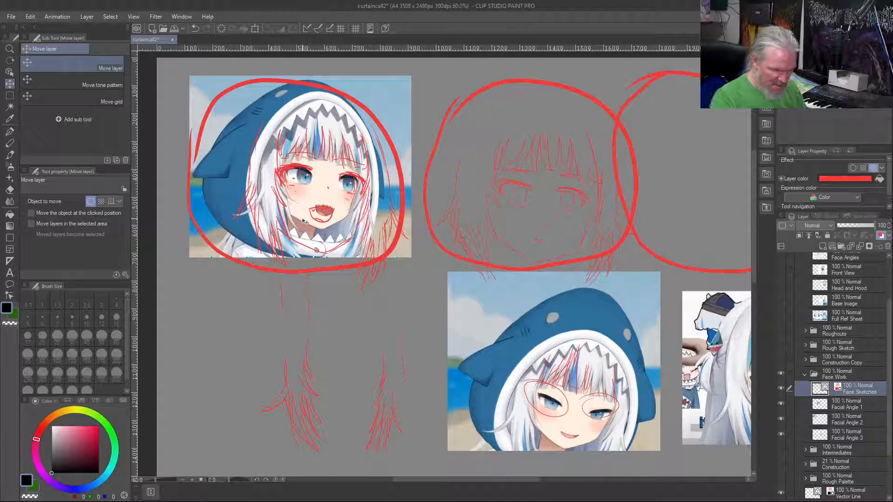
click(854, 421)
mouse_move(230, 144)
mouse_down()
mouse_move(239, 304)
mouse_move(254, 335)
mouse_up()
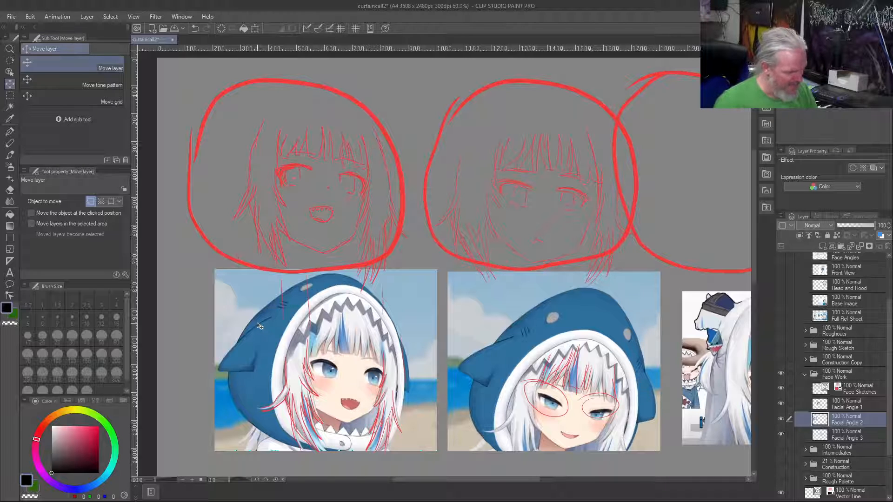
drag(356, 232, 355, 232)
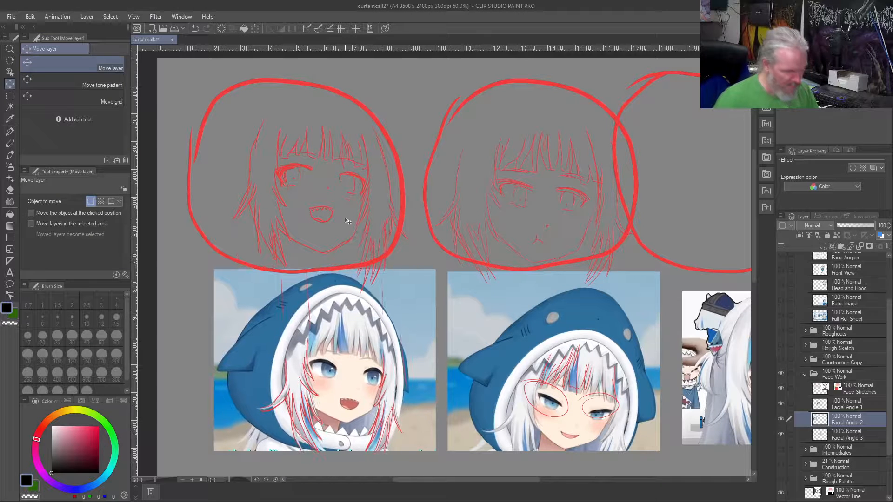
Step: Erase the first head's jawline on the Face Sketches layer using the Custom Test brush at size 50 with transparent colour
key(c)
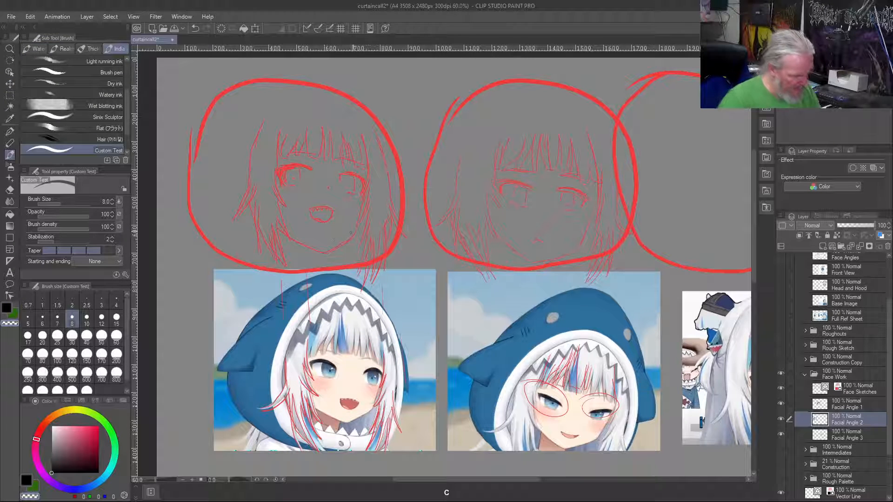
key(bracketright)
key(bracketright)
key(bracketright)
key(bracketright)
key(bracketright)
key(bracketright)
key(bracketright)
key(bracketright)
key(bracketright)
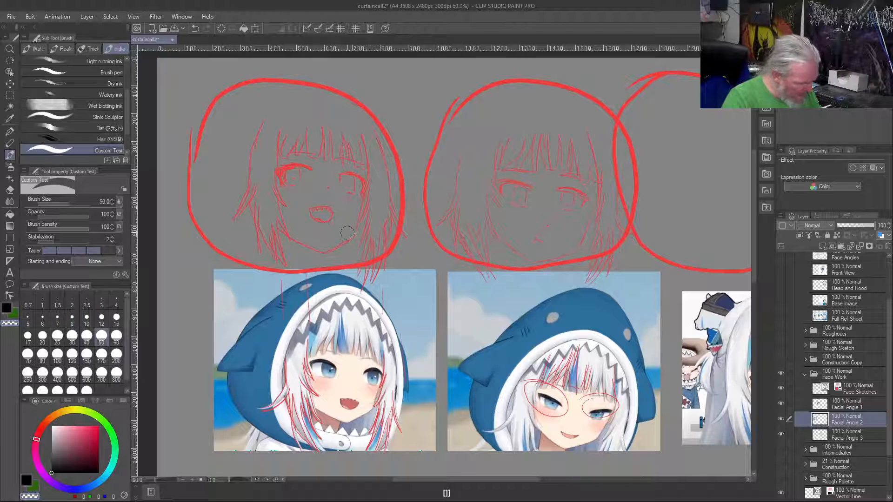
key(c)
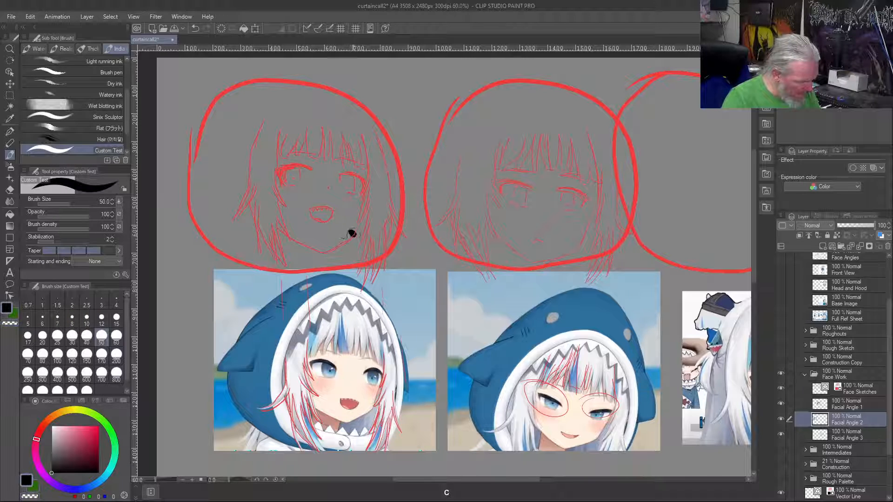
key(c)
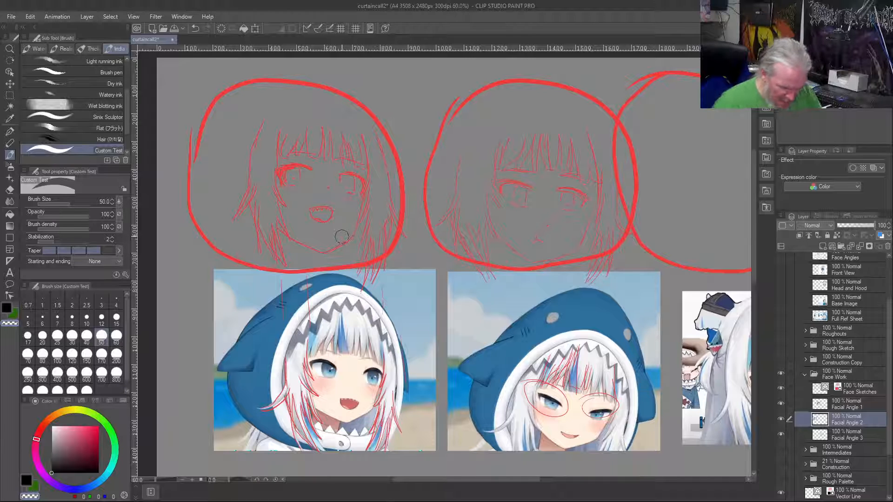
click(854, 392)
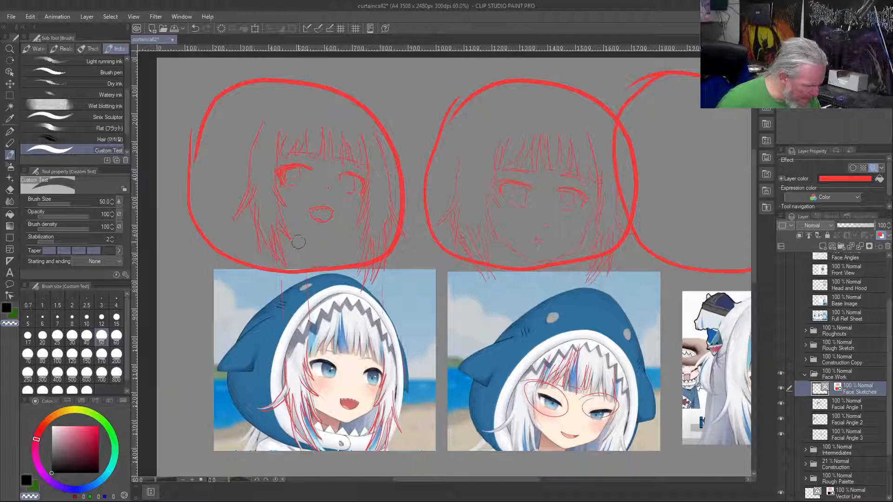
key(c)
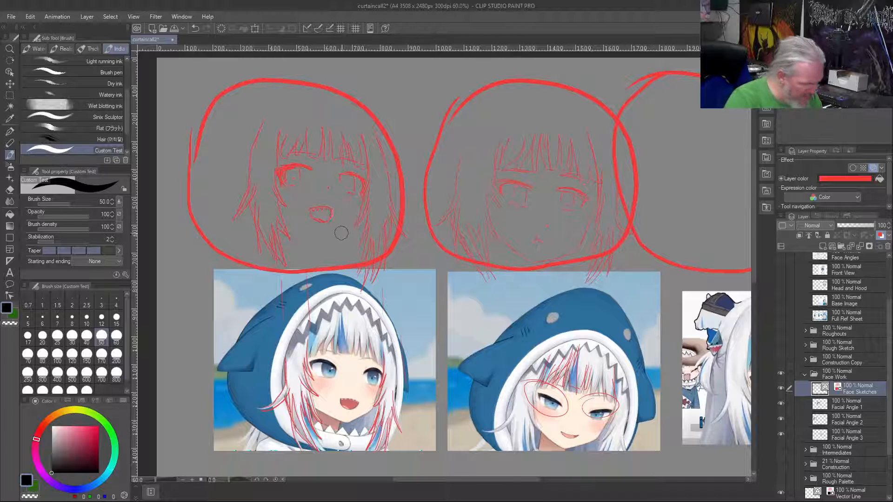
Step: Redraw the first head's jawline closer beneath the mouth with brush size 7, and rework the iris of the narrower eye
key(bracketleft)
key(bracketleft)
key(bracketleft)
key(bracketleft)
key(bracketleft)
key(bracketleft)
key(bracketleft)
key(bracketleft)
key(bracketleft)
key(bracketleft)
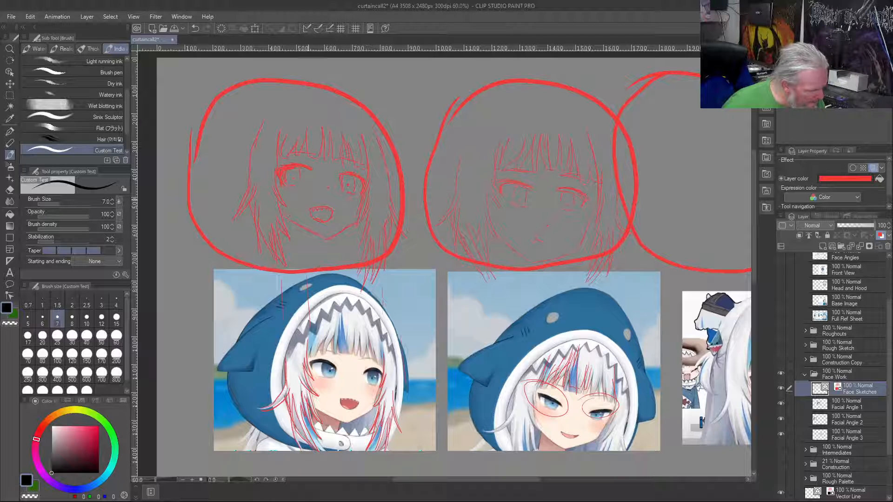
Step: Rotate the first head's mouth slightly clockwise and shift it a little toward the narrower eye's side
key(m)
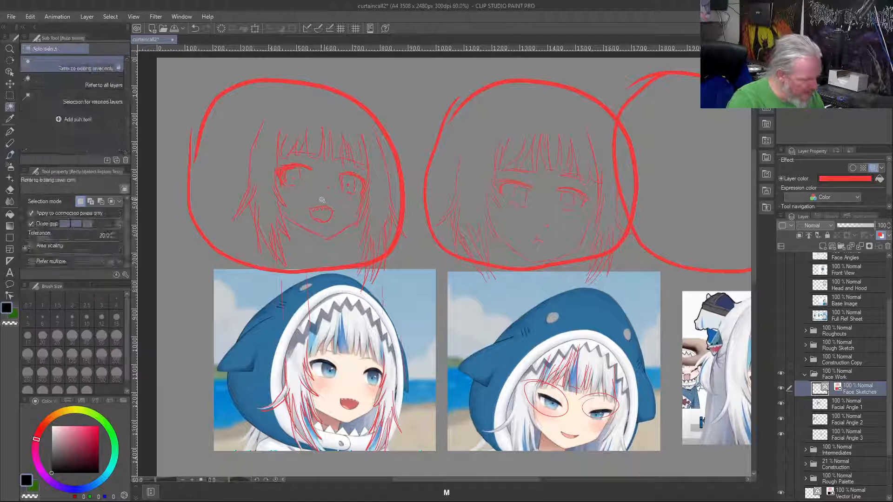
key(m)
drag(335, 204, 309, 223)
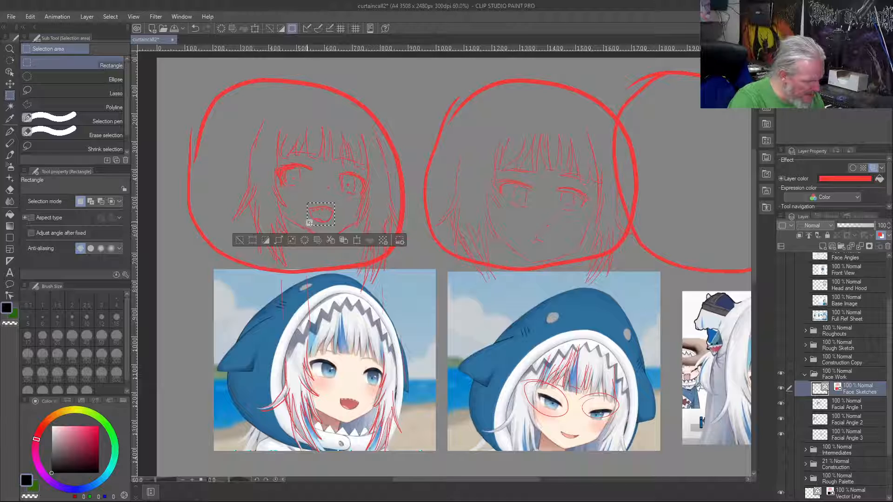
click(358, 241)
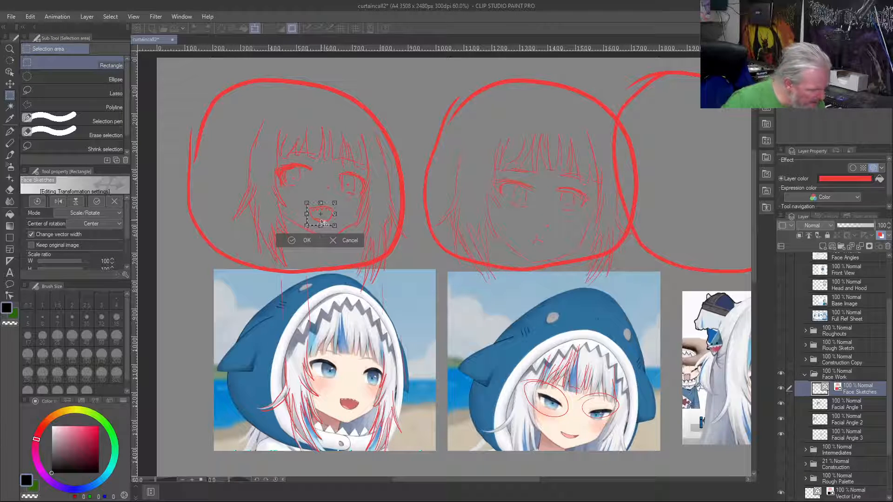
drag(322, 223, 346, 205)
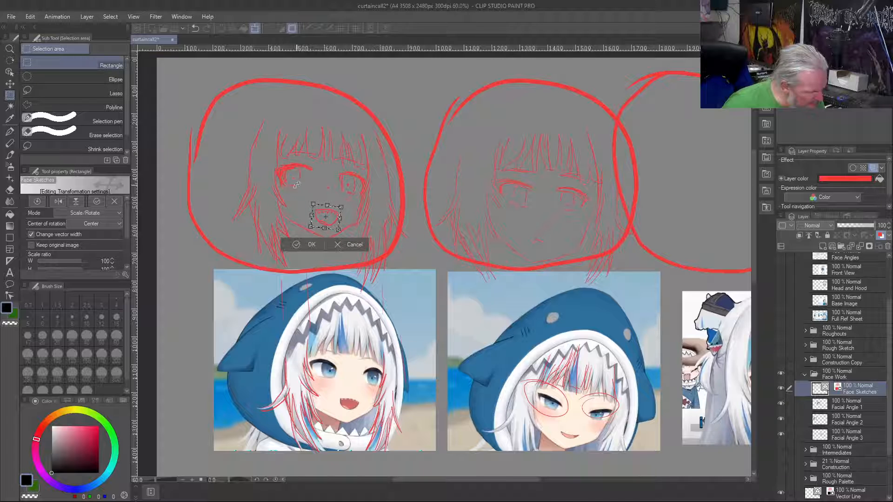
click(310, 244)
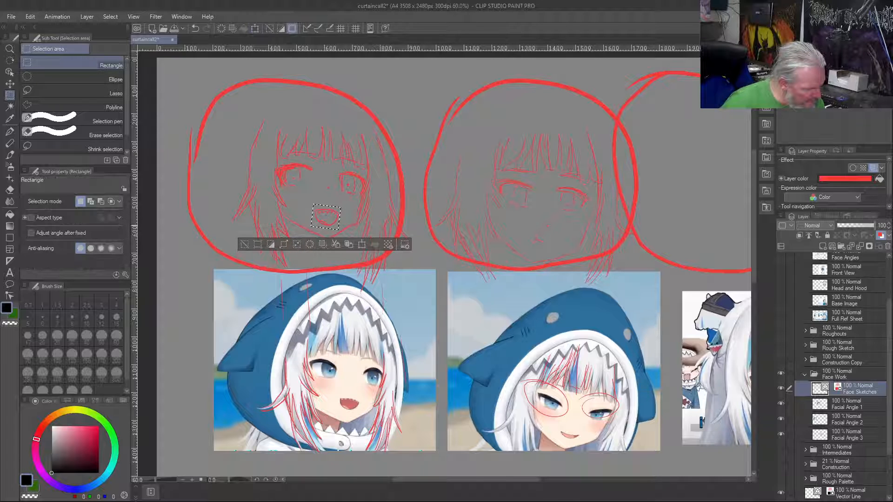
key(ctrl+d)
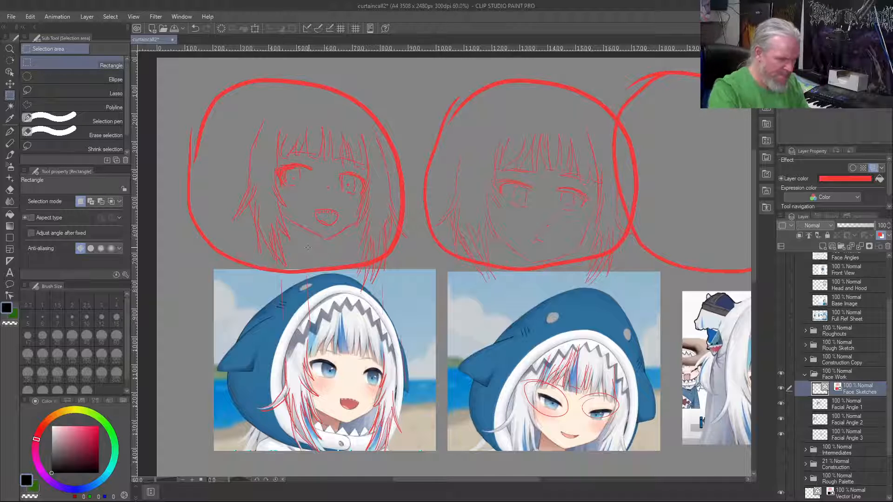
Step: Sketch the collar beneath the first head's chin and the inner edge of the hood opening around the hair
key(b)
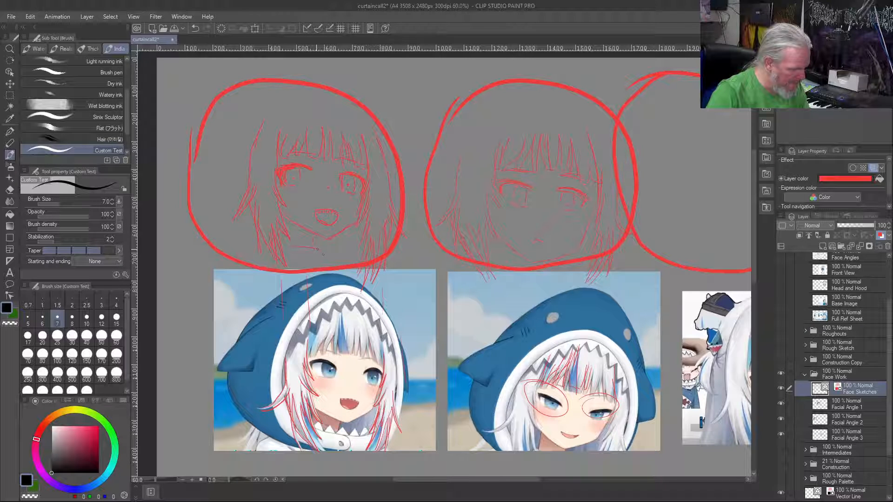
mouse_move(321, 256)
mouse_down()
mouse_move(287, 253)
mouse_move(317, 256)
mouse_move(303, 253)
mouse_move(325, 243)
mouse_up()
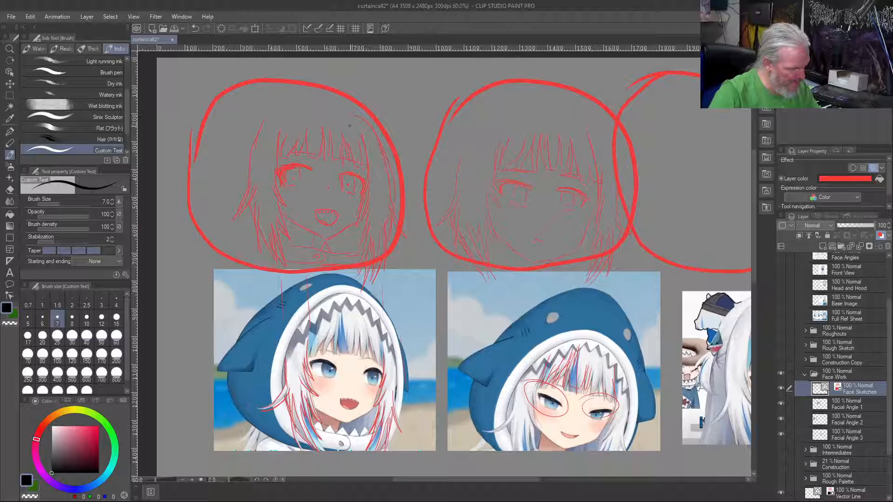
drag(333, 107, 262, 124)
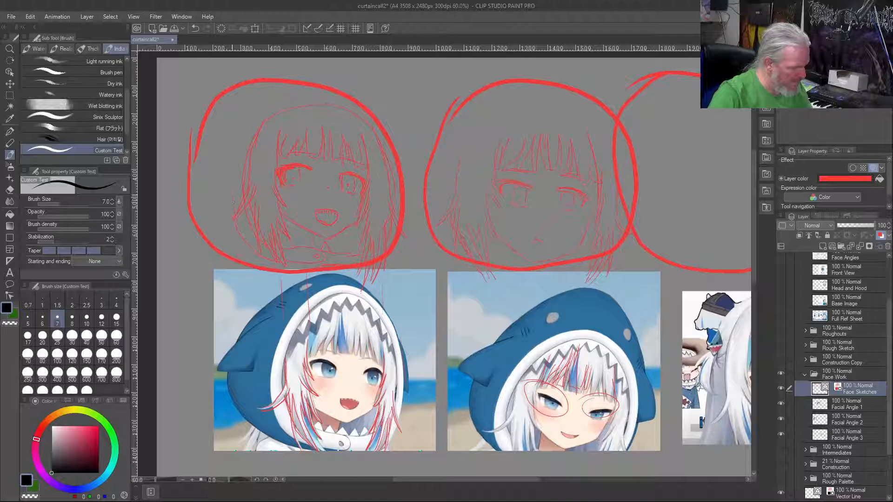
Step: Sketch the hood rim's outer edge and the zigzag teeth above the first head's bangs, undoing a stray stroke
mouse_move(233, 192)
mouse_down()
mouse_move(249, 132)
mouse_move(288, 100)
mouse_move(357, 106)
mouse_up()
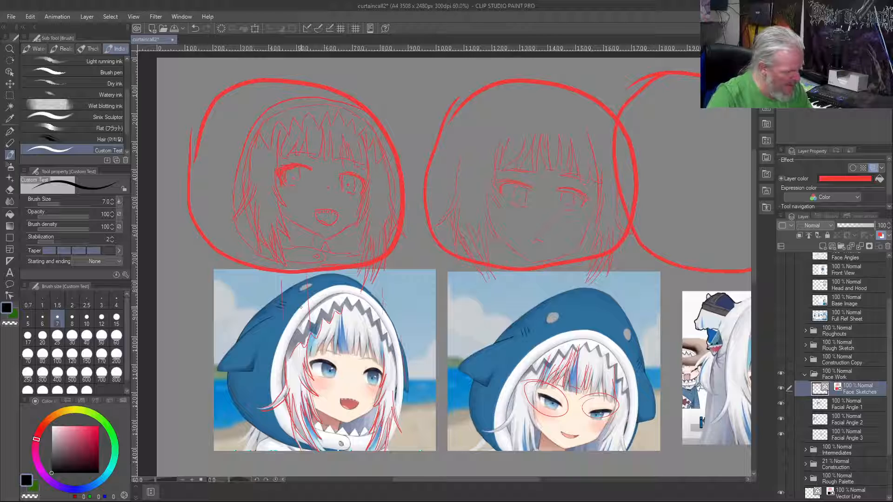
key(ctrl+z)
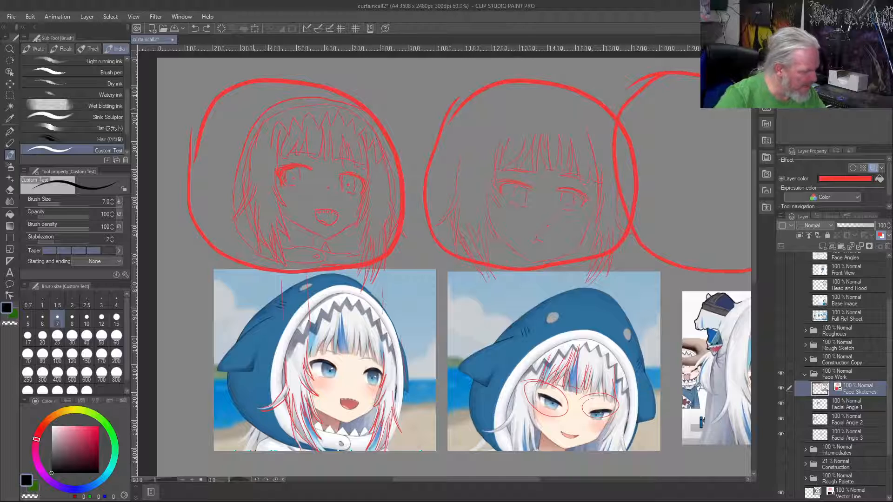
drag(259, 130, 258, 144)
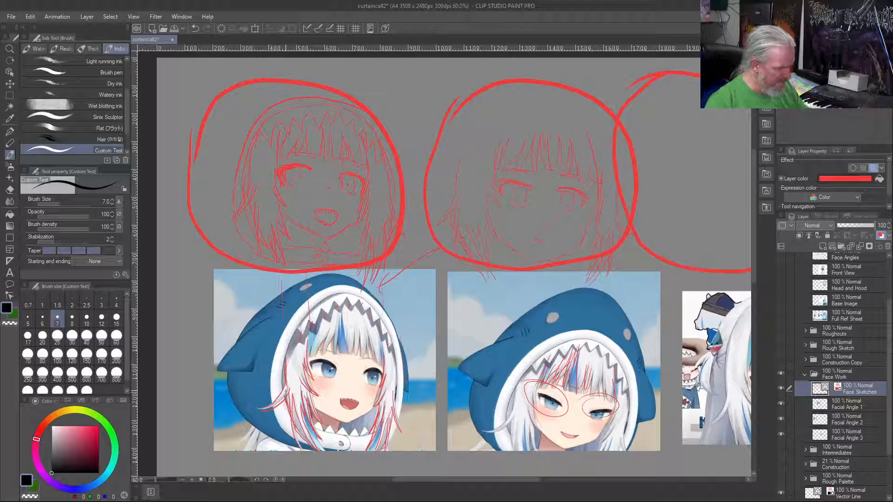
Step: Reinforce the first head's hood rim with additional arcs and shade the neck area below the jaw
drag(291, 100, 253, 140)
mouse_move(289, 101)
mouse_down()
mouse_move(330, 98)
mouse_move(389, 146)
mouse_up()
mouse_move(298, 86)
mouse_down()
mouse_move(351, 96)
mouse_move(258, 117)
mouse_up()
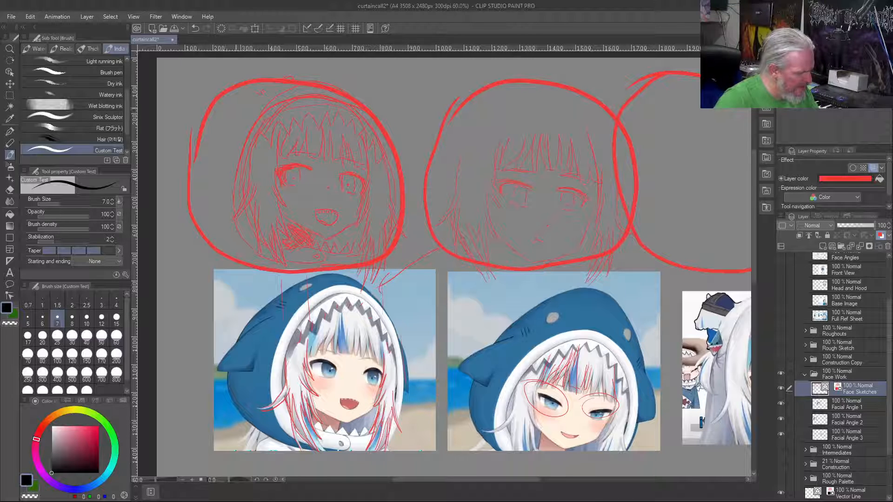
Step: Sketch the first head's outer hood outline arching over the head circle, including the side fin, crown and lower back curve
mouse_move(188, 170)
mouse_down()
mouse_move(228, 162)
mouse_move(183, 171)
mouse_up()
drag(206, 126, 228, 106)
mouse_move(201, 122)
mouse_down()
mouse_move(239, 75)
mouse_move(293, 63)
mouse_move(383, 142)
mouse_up()
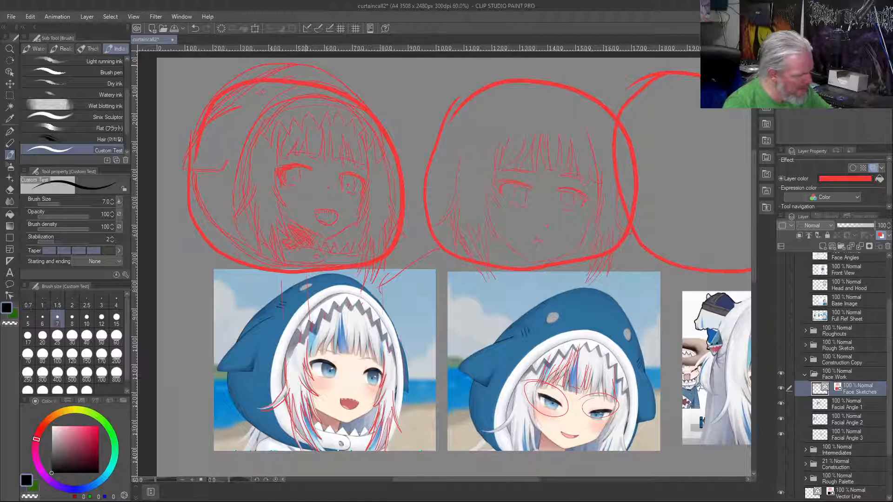
Step: Erase the stray hood outline strokes above the first head in transparent colour at brush size 15, and restore the size 7 drawing brush
key(c)
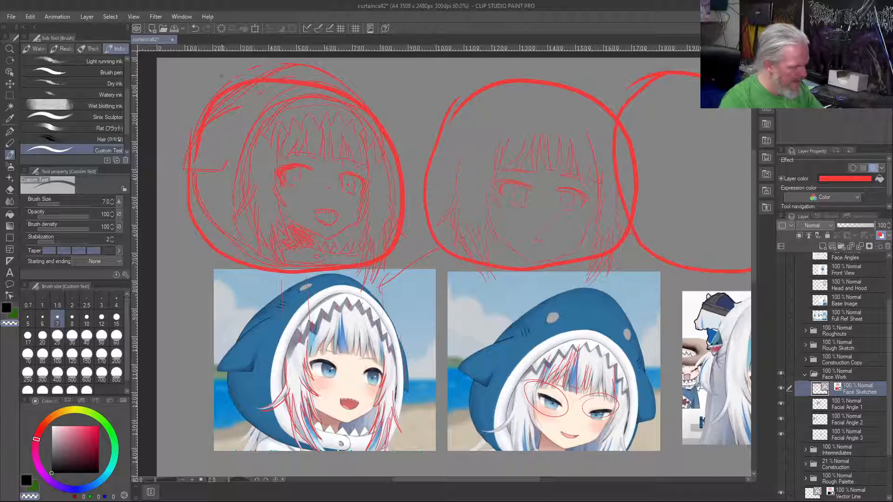
key(bracketright)
key(bracketright)
key(bracketright)
key(bracketright)
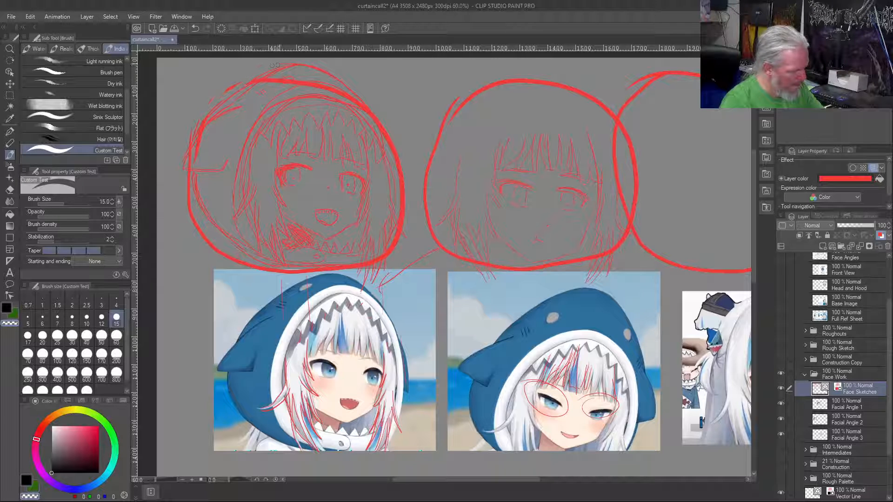
key(bracketleft)
key(bracketleft)
key(bracketleft)
key(bracketleft)
key(bracketleft)
key(bracketleft)
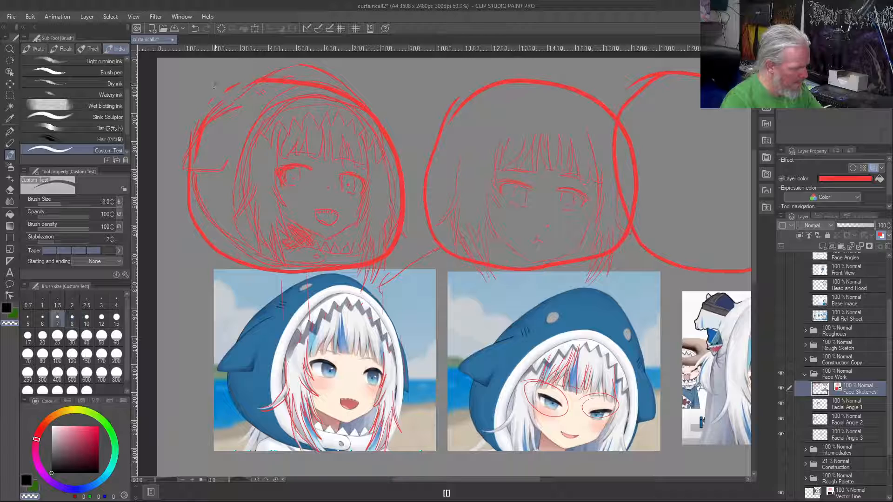
key(bracketright)
key(bracketright)
key(c)
drag(207, 71, 216, 75)
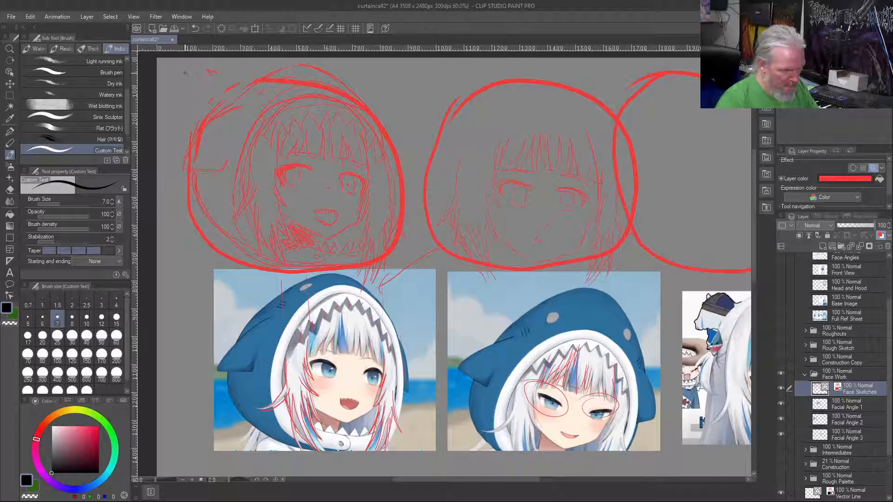
key(ctrl+z)
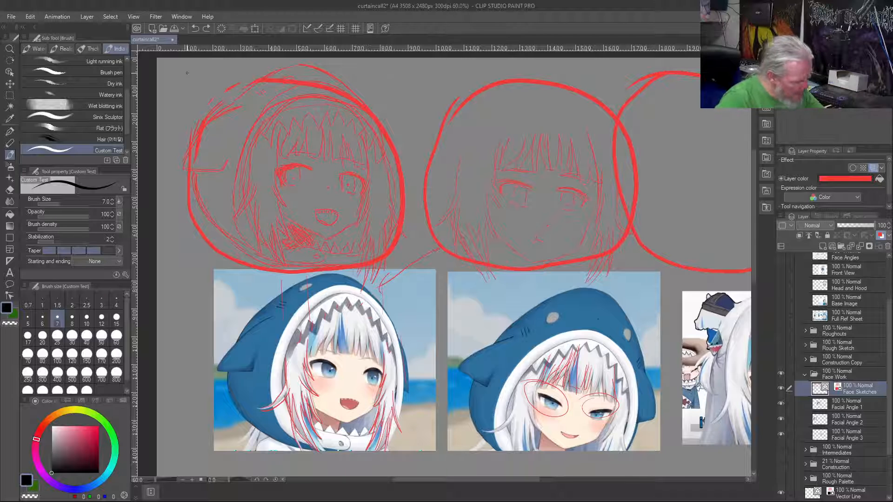
Step: Circle the hair locks on both sides of the first reference face, and undo the circles
mouse_move(272, 388)
mouse_down()
mouse_move(279, 412)
mouse_move(326, 386)
mouse_up()
drag(300, 318, 322, 362)
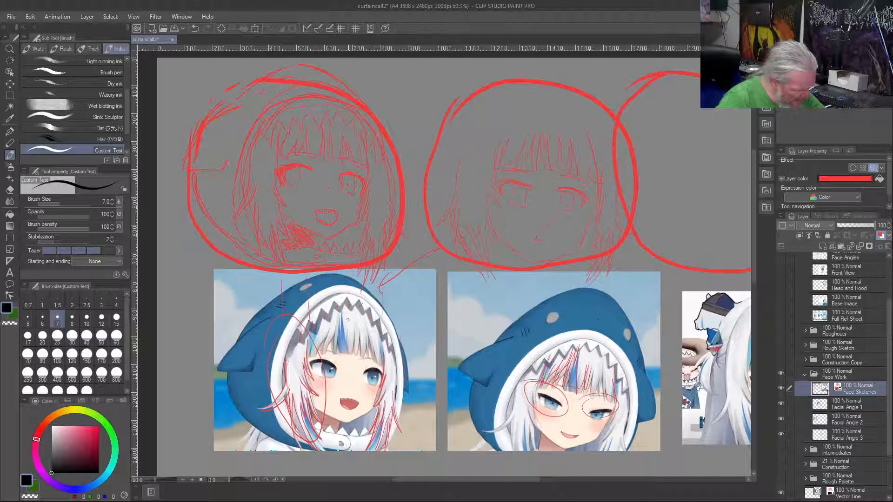
mouse_move(383, 328)
mouse_down()
mouse_move(368, 441)
mouse_move(391, 325)
mouse_move(371, 321)
mouse_up()
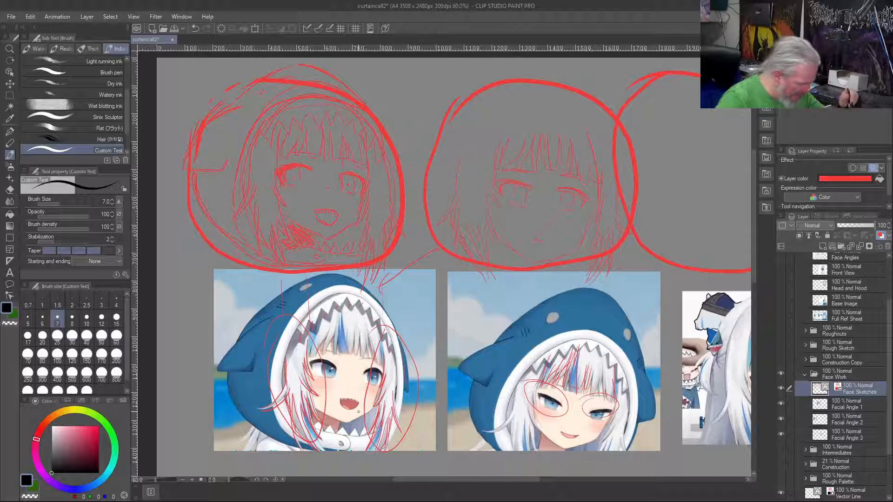
key(ctrl+z)
key(ctrl+z)
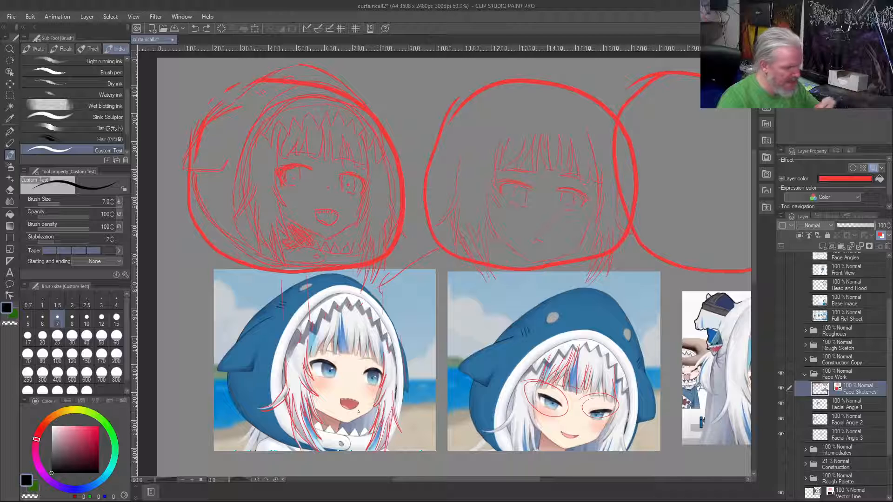
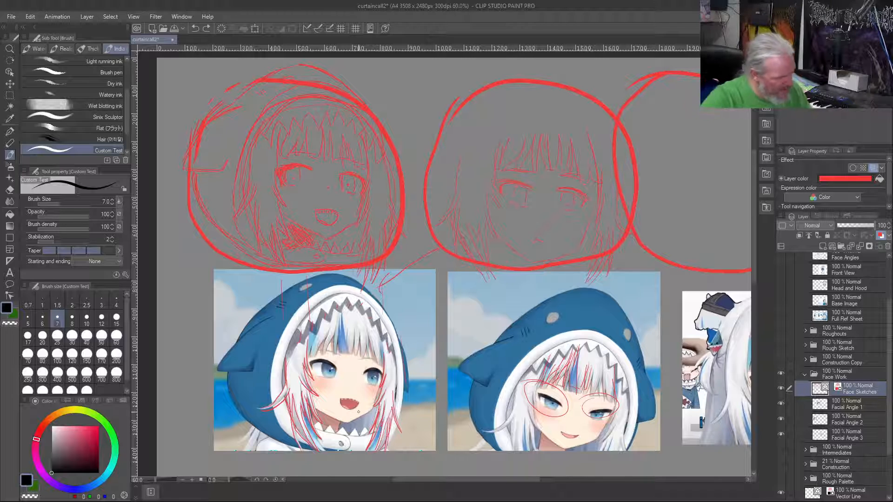
Step: Trace the zigzag teeth and hood opening on the first reference, and sketch a small sample zigzag outside the first head circle
drag(392, 344, 389, 349)
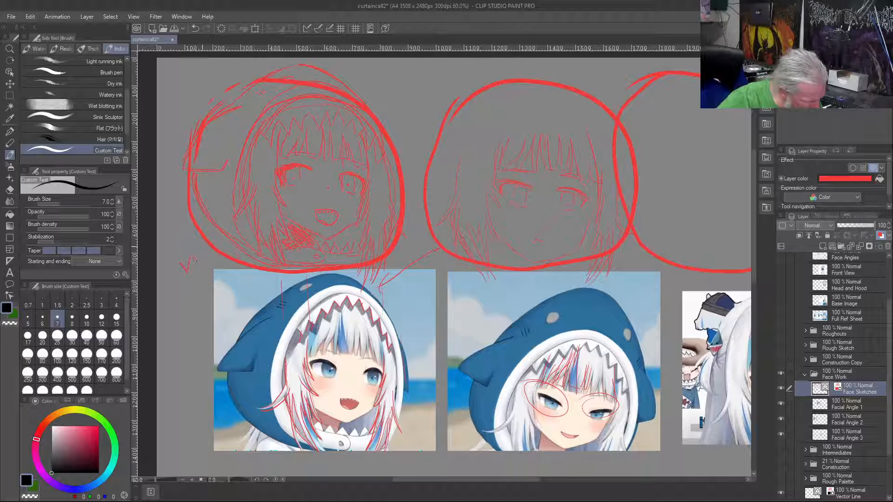
drag(195, 262, 207, 245)
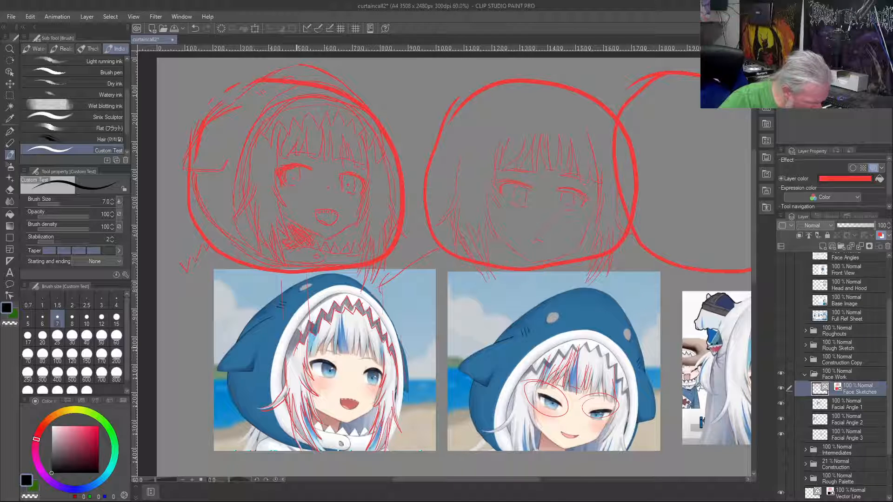
drag(286, 357, 285, 392)
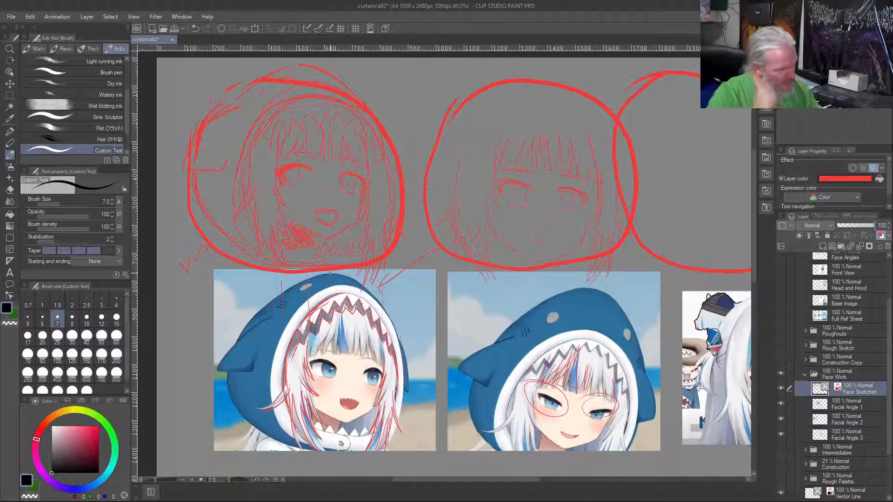
Step: Sketch sample pointed tooth strokes between the first two head circles and write 9, 6 and 7 beside the first head
drag(412, 89, 406, 65)
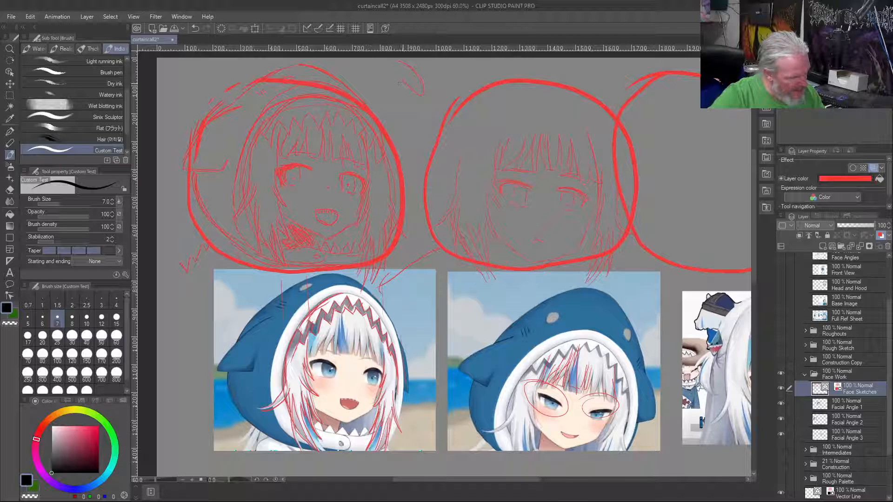
drag(403, 83, 415, 110)
drag(406, 100, 413, 107)
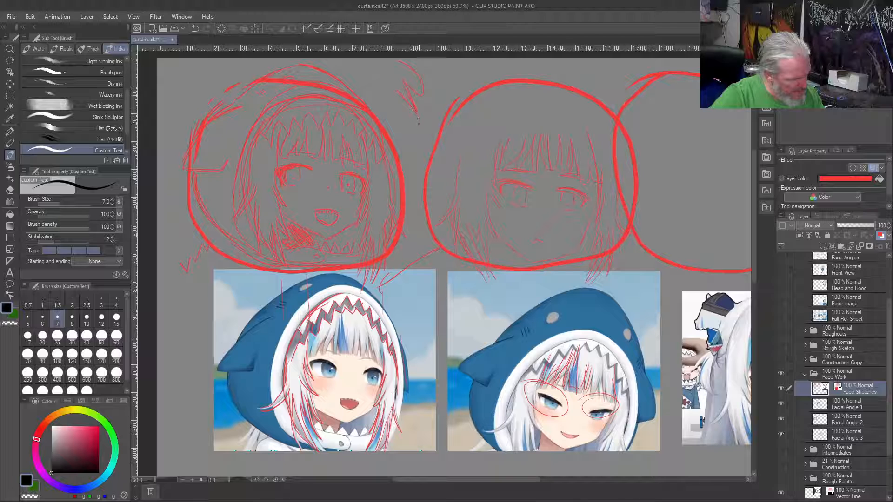
drag(415, 132, 405, 110)
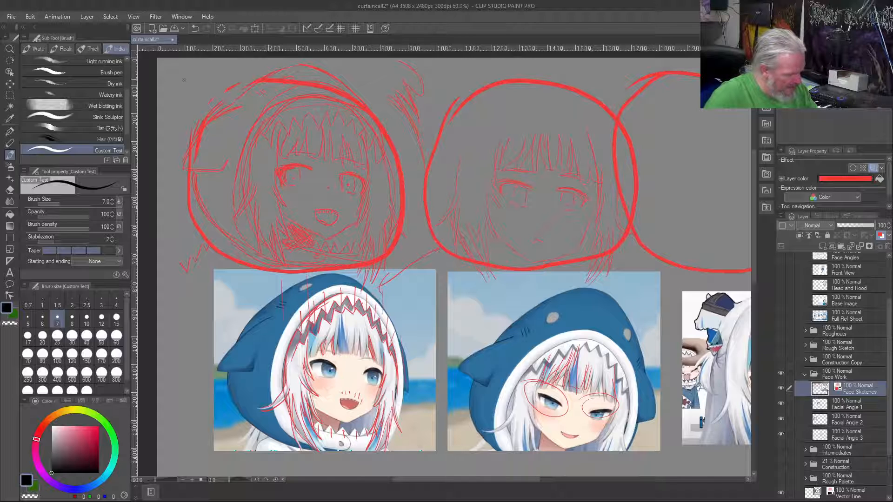
drag(184, 80, 176, 135)
drag(171, 167, 168, 188)
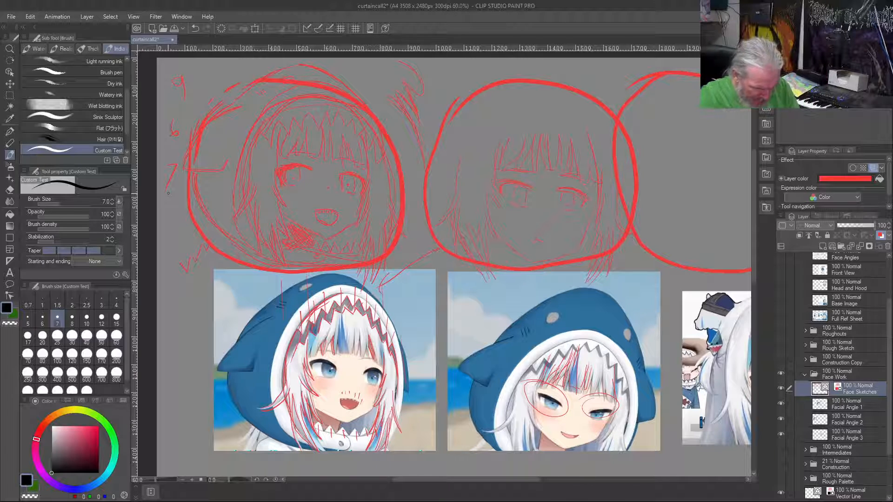
Step: On the Colour layer, paint a small dark blue oval (RGB 11, 64, 101) beside the first reference at brush size 30
scroll(891, 432, down, 3)
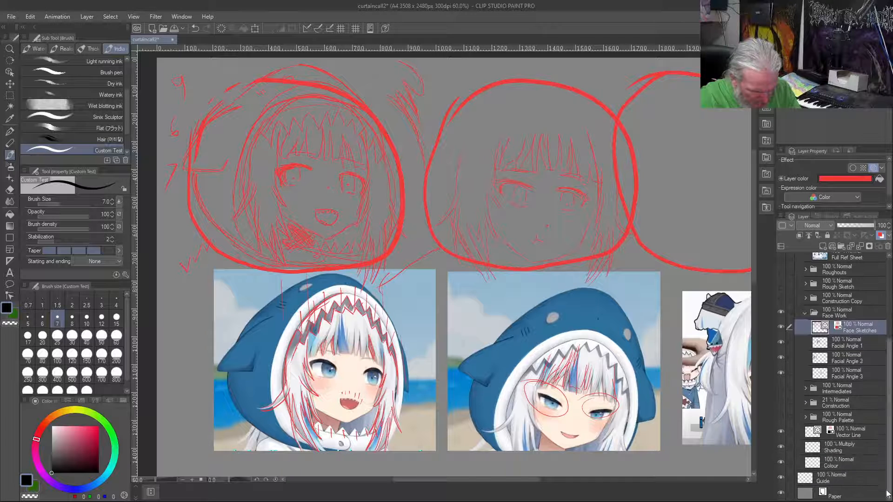
click(837, 463)
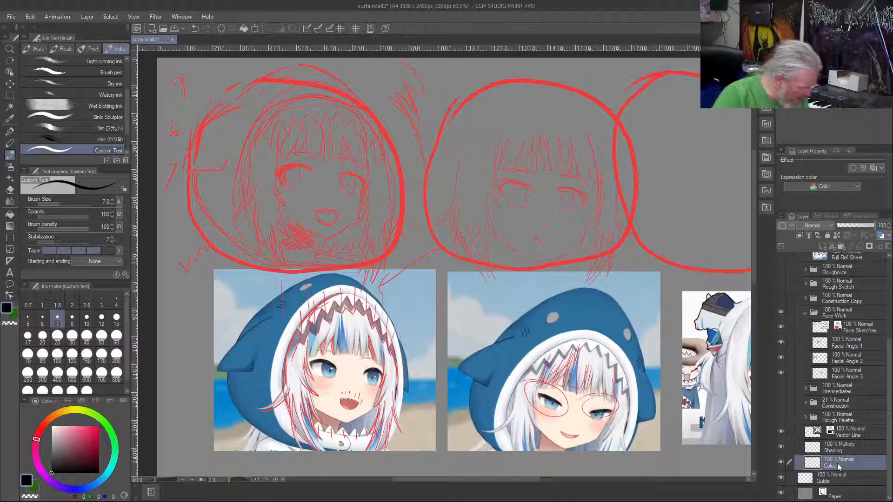
drag(101, 483, 93, 488)
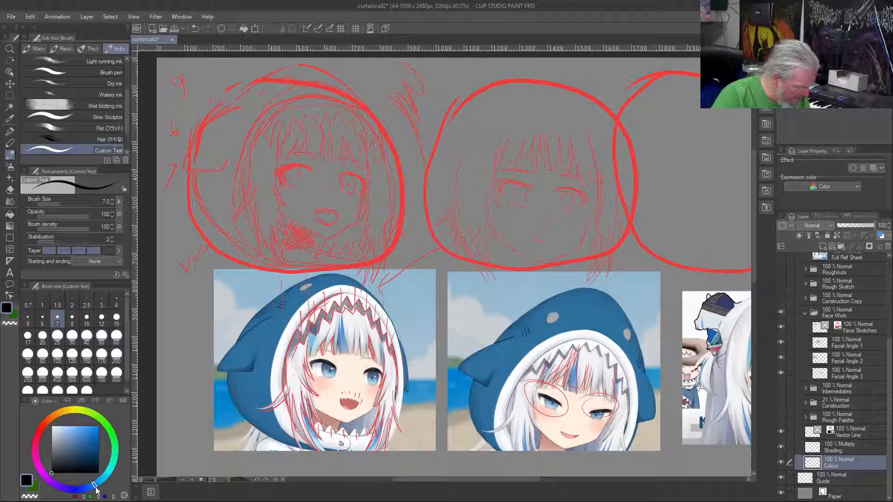
drag(94, 489, 98, 483)
click(93, 455)
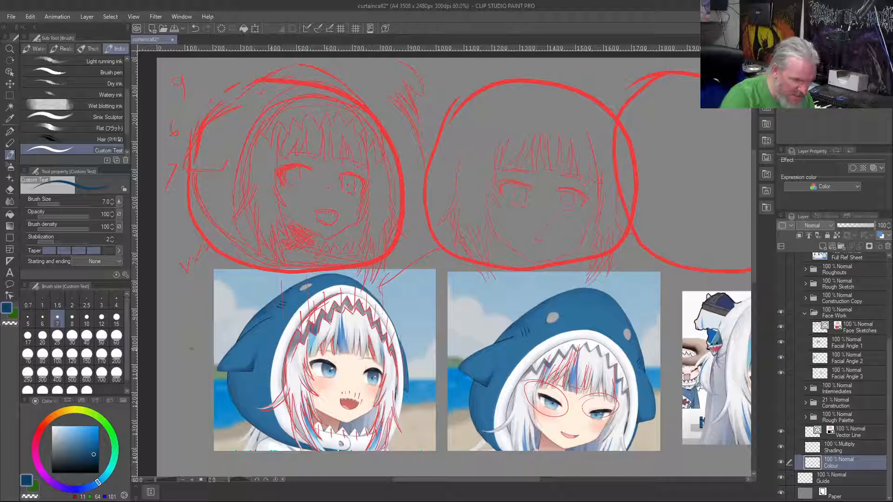
key(bracketright)
key(bracketright)
key(bracketright)
key(bracketright)
key(bracketright)
key(bracketright)
key(bracketright)
key(bracketright)
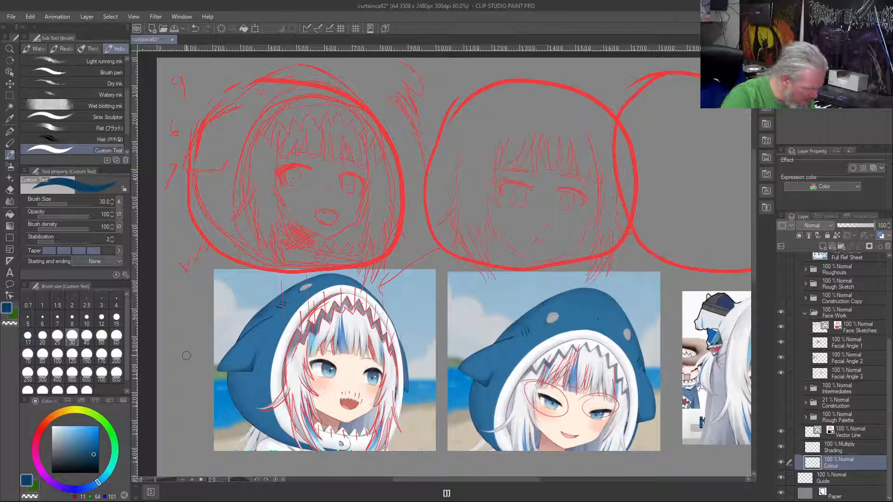
drag(187, 358, 187, 356)
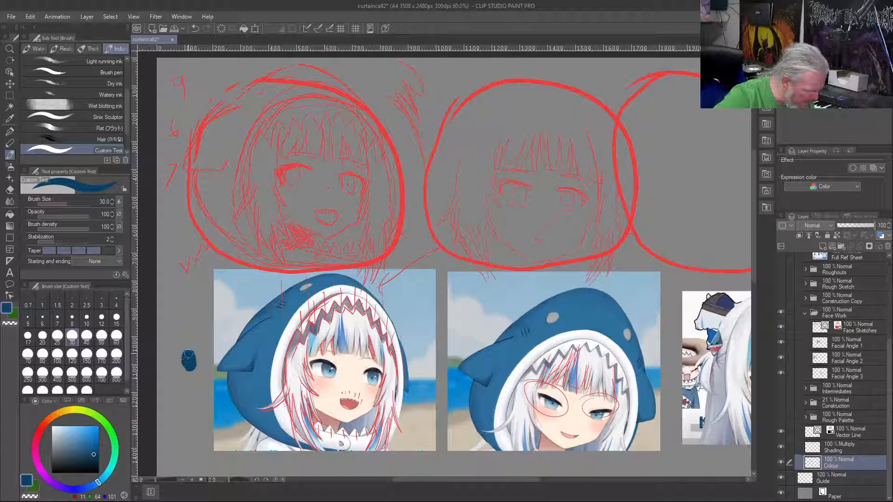
mouse_move(185, 363)
mouse_down()
mouse_move(191, 356)
mouse_move(192, 367)
mouse_up()
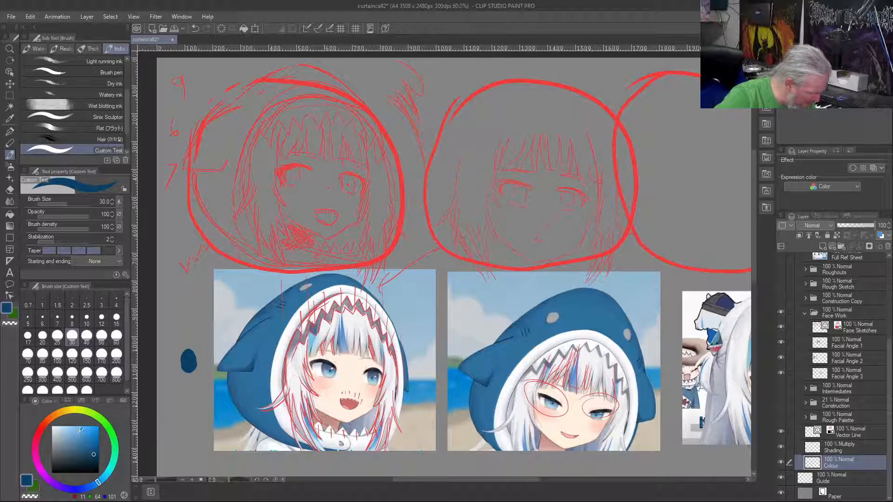
Step: Try painting a light blue highlight (RGB 133, 185, 222) on the oval's lower half, and undo it
click(70, 431)
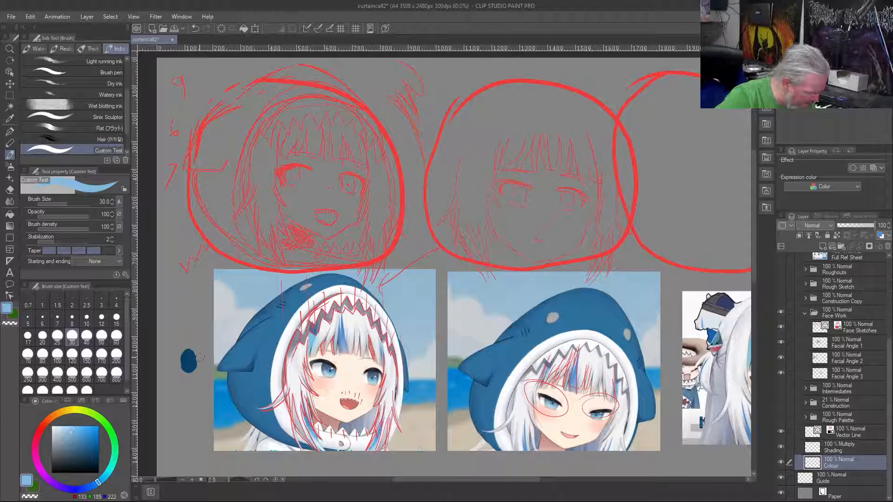
click(189, 368)
drag(189, 368, 192, 367)
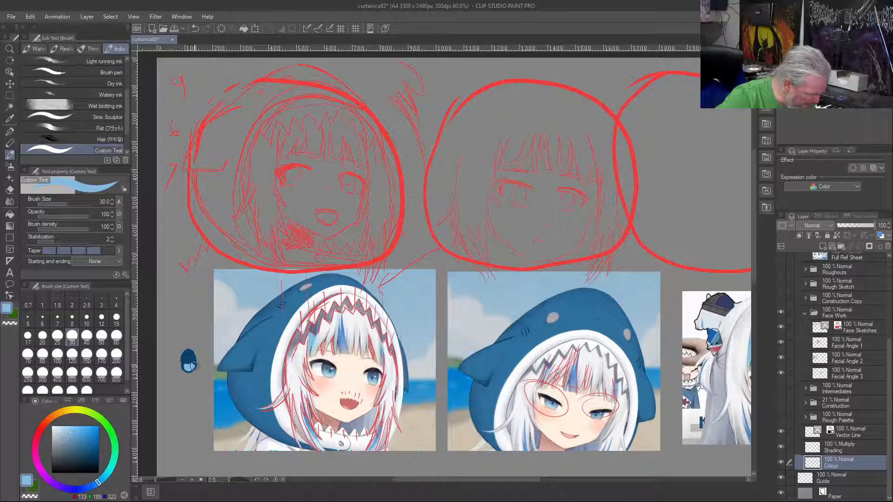
drag(194, 366, 188, 369)
key(ctrl+z)
key(ctrl+z)
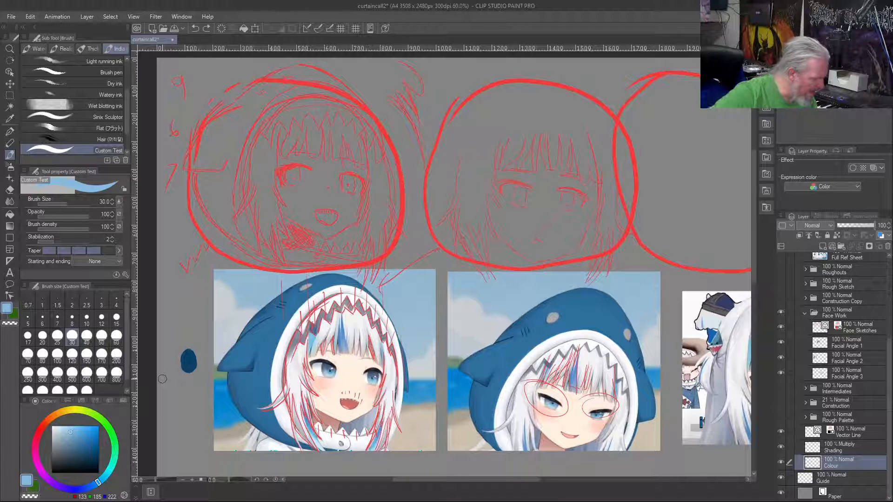
Step: Try light blue at 72% opacity and paler RGB 212, 225, 234 at 26% on the oval's lower half, and undo both highlights
drag(86, 217, 76, 219)
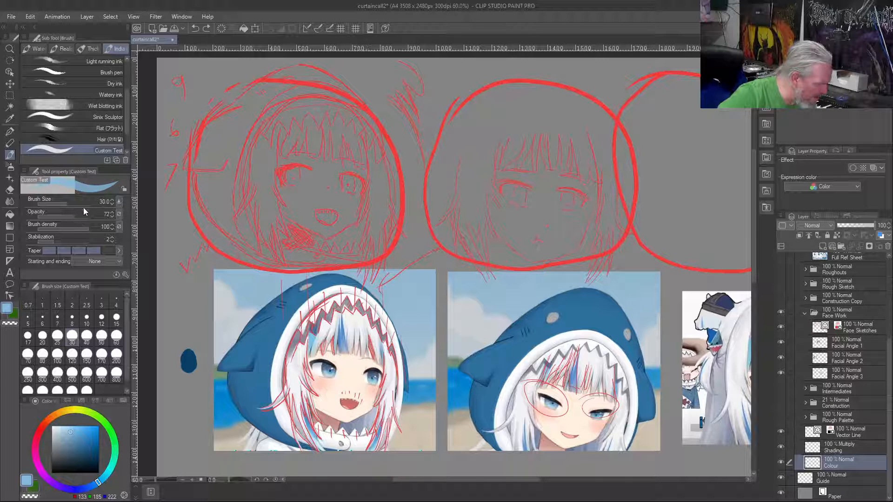
drag(191, 362, 189, 366)
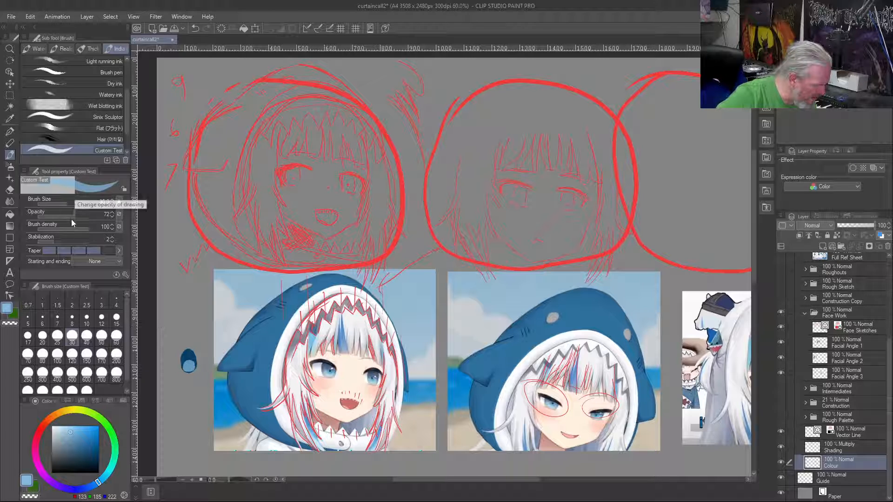
drag(74, 218, 52, 221)
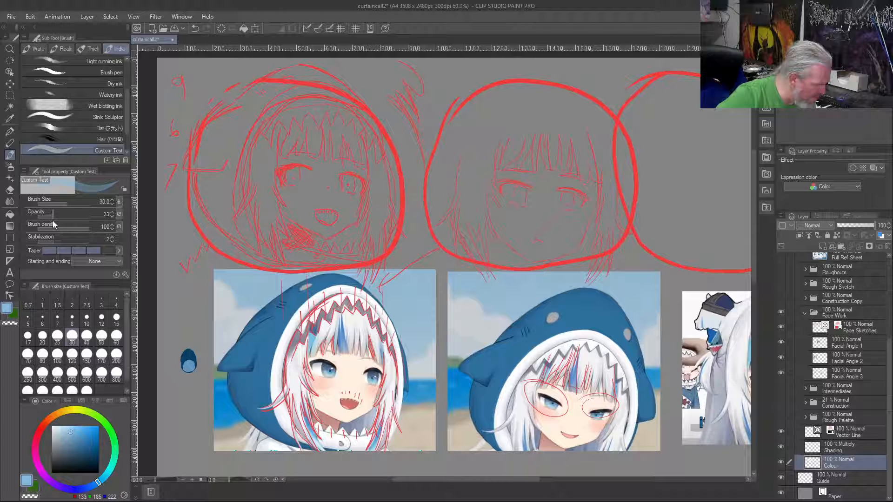
click(56, 430)
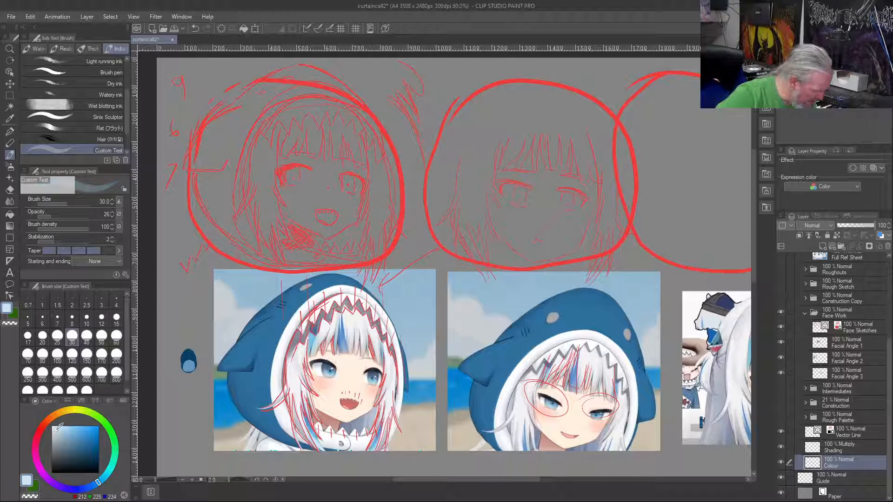
mouse_move(190, 367)
mouse_down()
mouse_move(189, 357)
mouse_move(189, 366)
mouse_up()
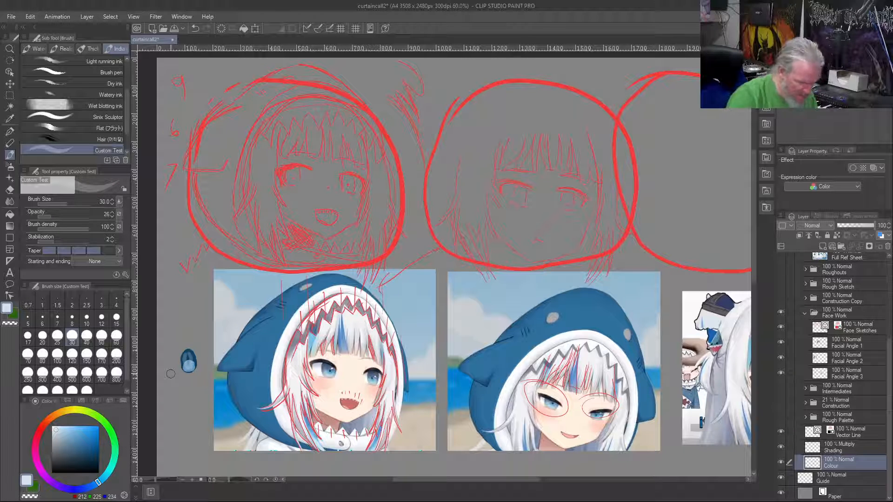
key(ctrl+z)
key(ctrl+z)
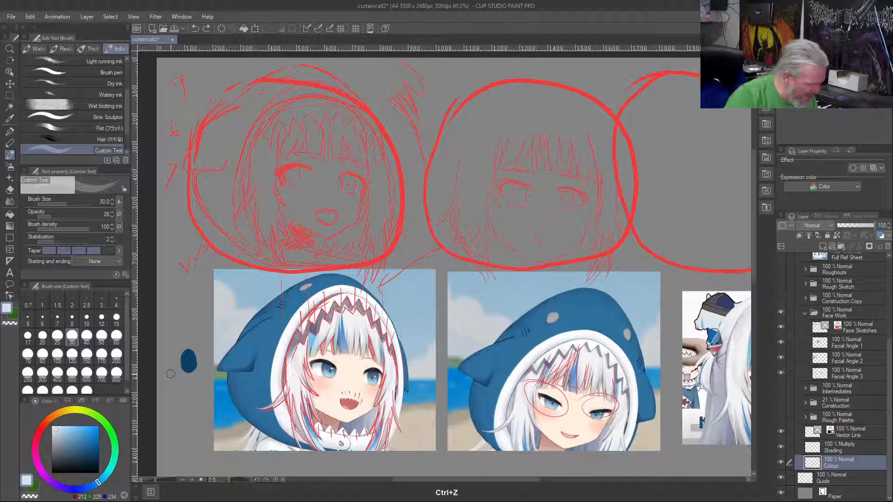
Step: Try shading the small oval's lower half in RGB 46, 100, 139 and lighter RGB 92, 150, 192
click(83, 447)
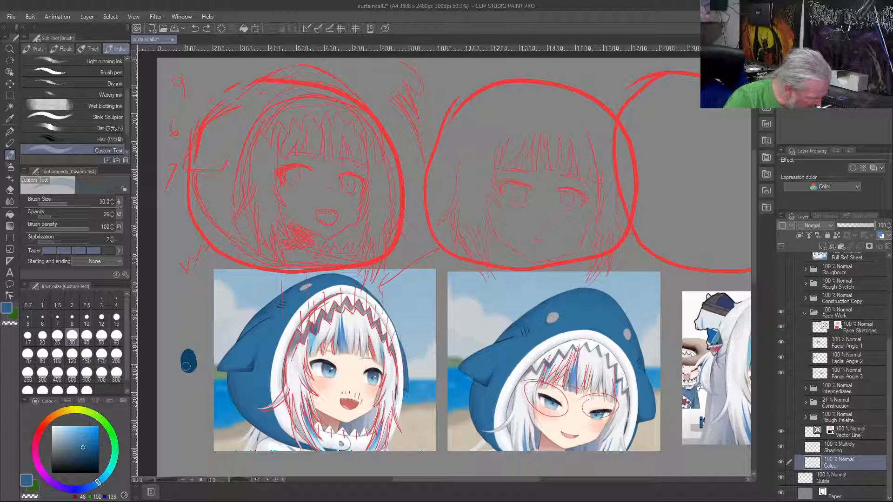
click(74, 447)
click(76, 438)
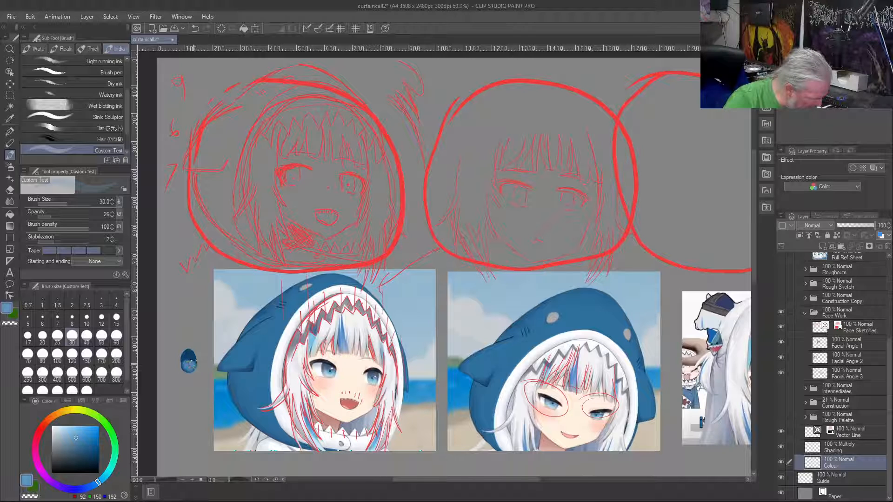
Step: Try pale blue highlights (RGB 194, 213, 227) on the small oval's upper half, reducing the brush size to 15, and undo them
click(59, 427)
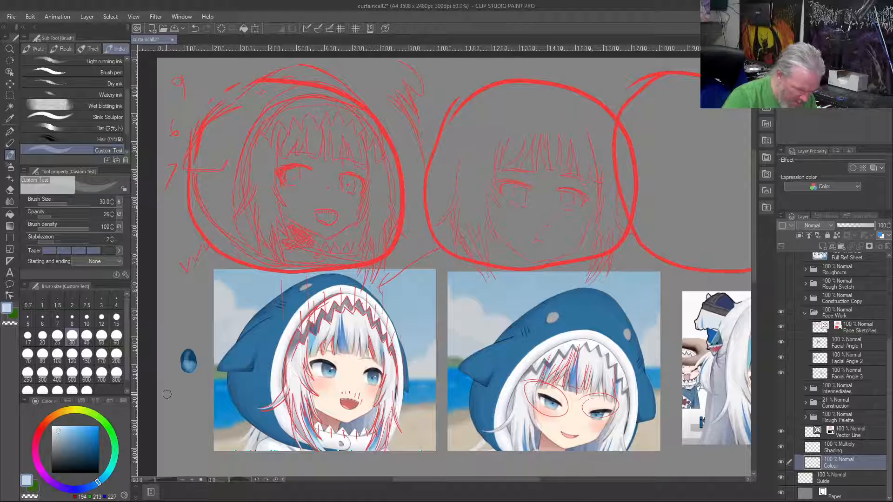
key(bracketleft)
key(bracketleft)
key(bracketleft)
key(bracketleft)
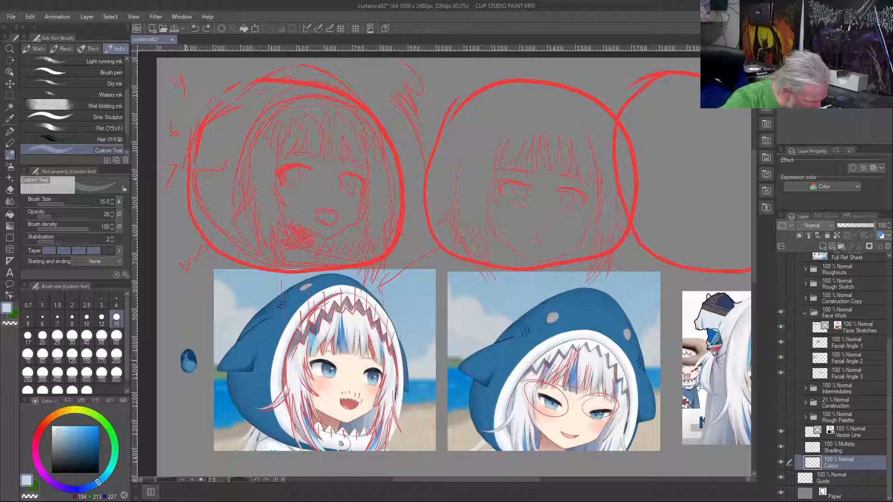
drag(186, 356, 190, 369)
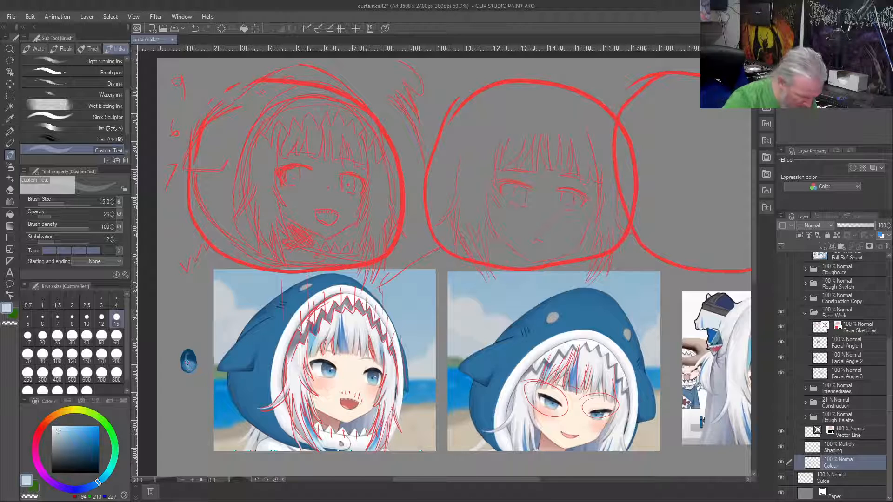
key(ctrl+z)
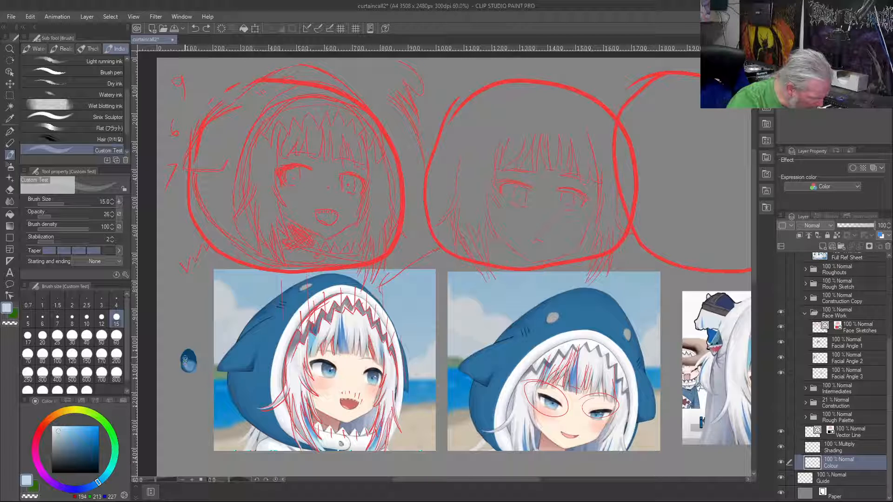
key(ctrl+z)
key(ctrl+z)
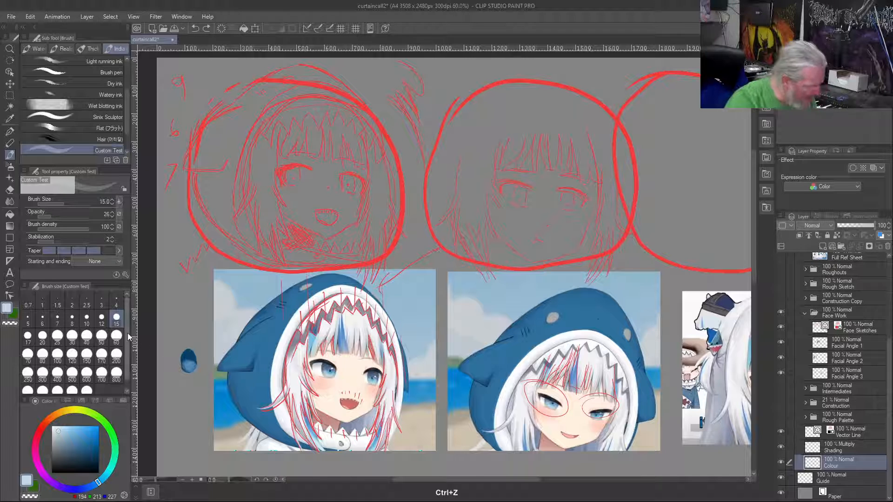
Step: Try RGB 175, 192, 204 at 11% opacity on the small oval, and undo the highlights
click(59, 434)
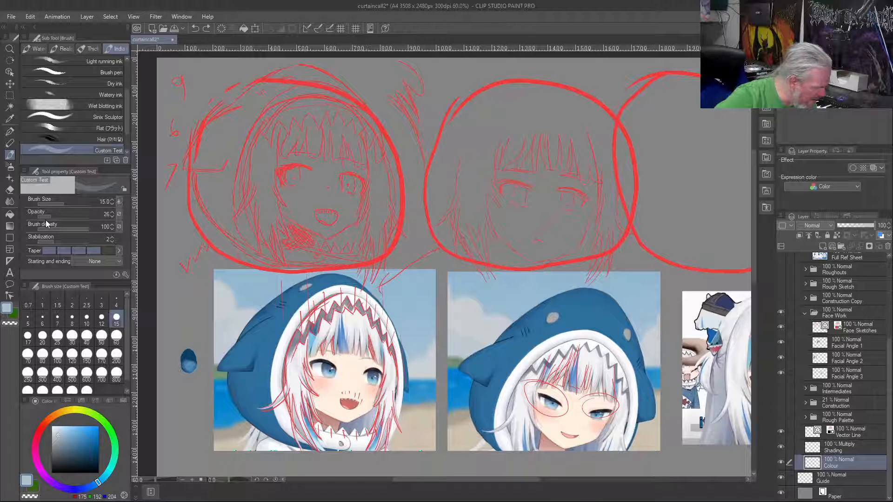
drag(45, 219, 44, 222)
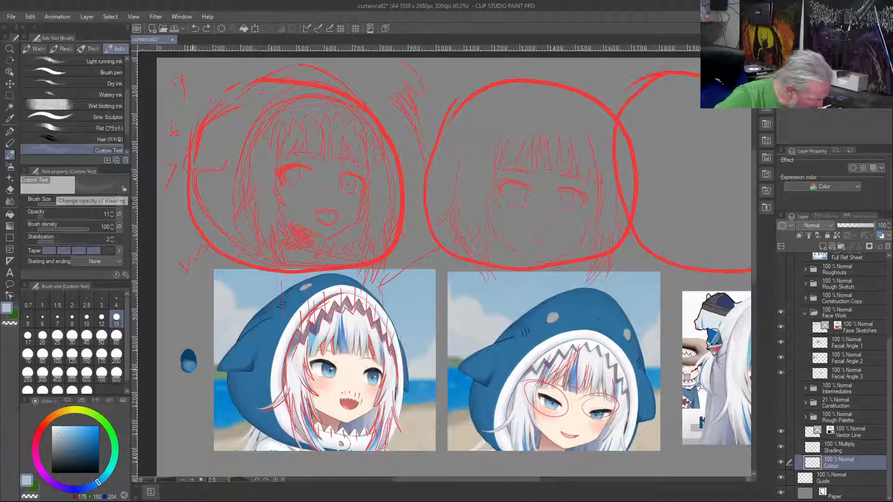
drag(192, 367, 188, 359)
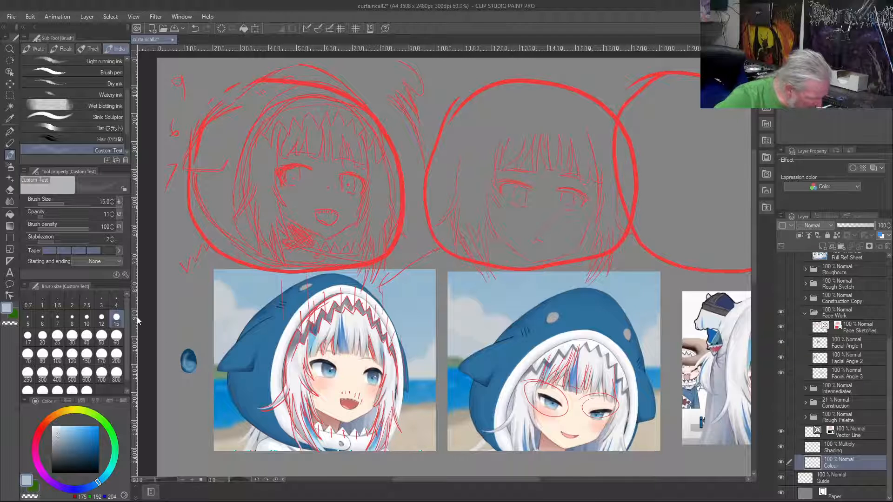
key(ctrl+z)
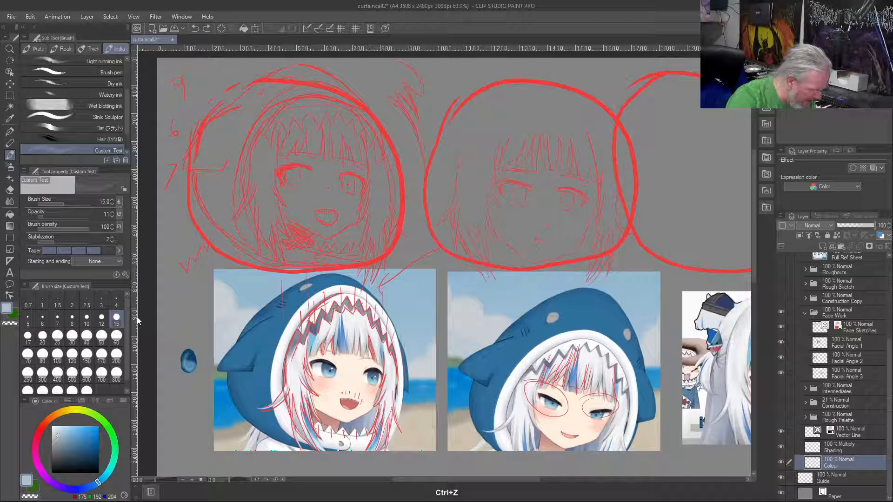
key(ctrl+z)
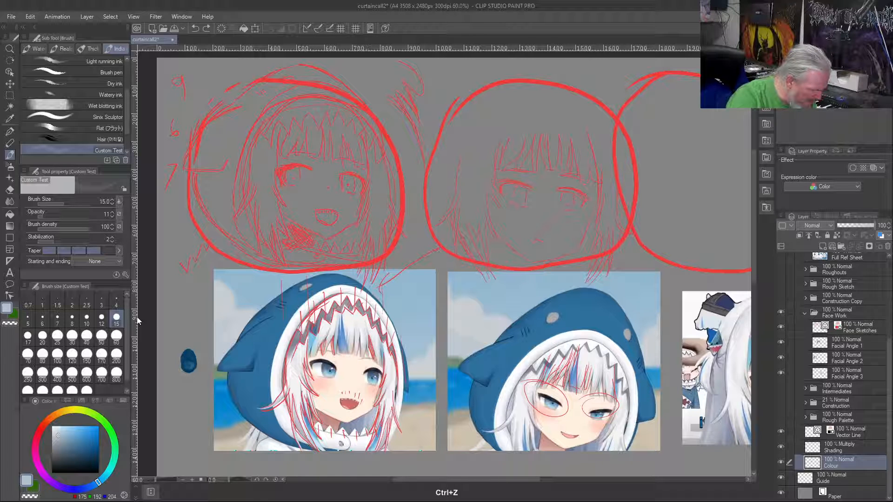
Step: Build up a light blue highlight (RGB 94, 165, 214) on the small oval's lower half
click(73, 444)
drag(78, 441, 78, 433)
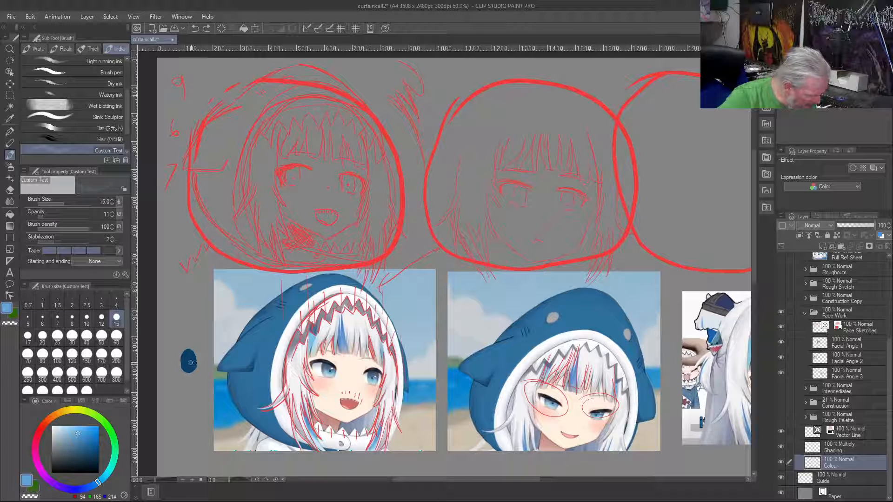
drag(192, 362, 188, 368)
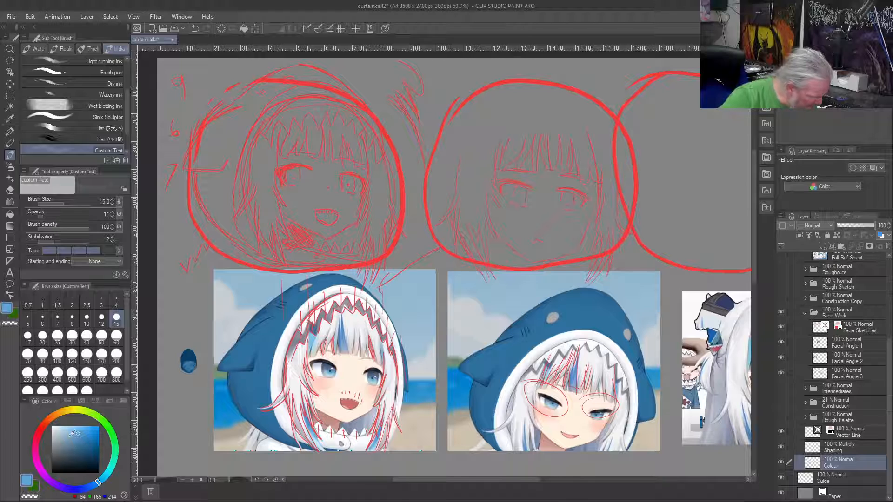
Step: Add pale highlights (RGB 208, 220, 229) at brush size 8 to the small eye, finishing with a bright dot at 83% opacity and a black pupil
click(56, 431)
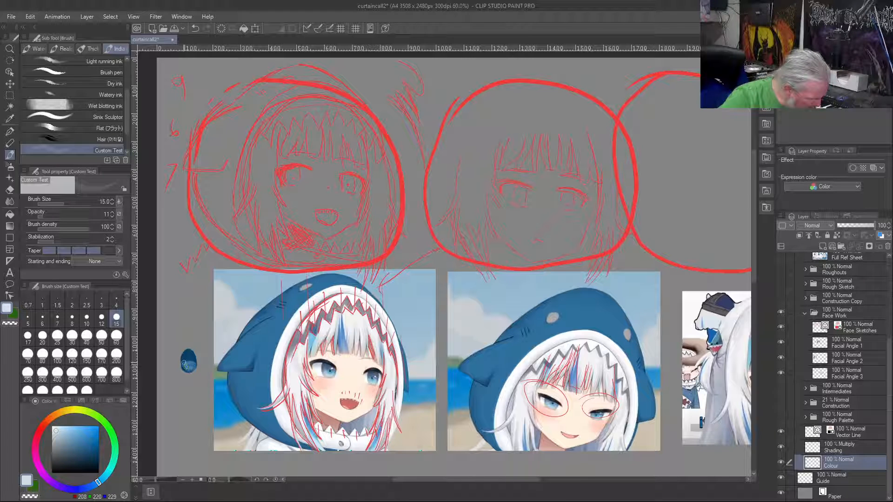
mouse_move(183, 355)
mouse_down()
mouse_move(193, 353)
mouse_move(184, 362)
mouse_up()
key(ctrl+z)
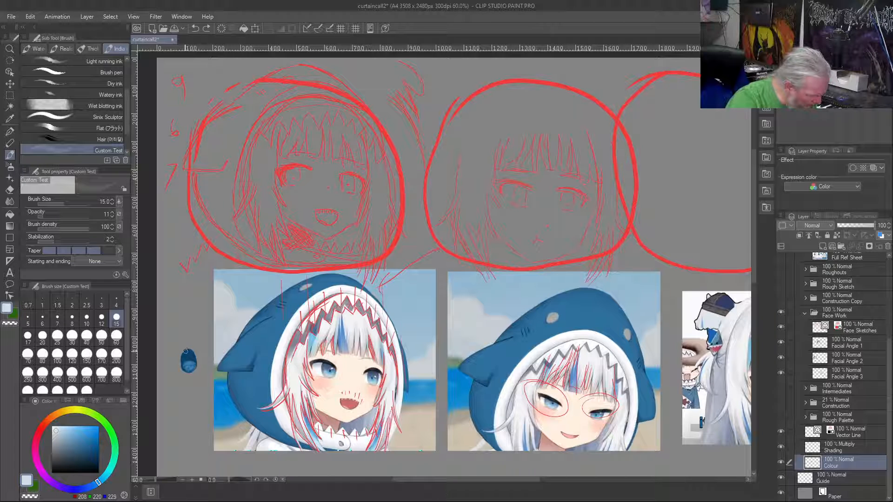
key(bracketleft)
key(bracketleft)
key(bracketleft)
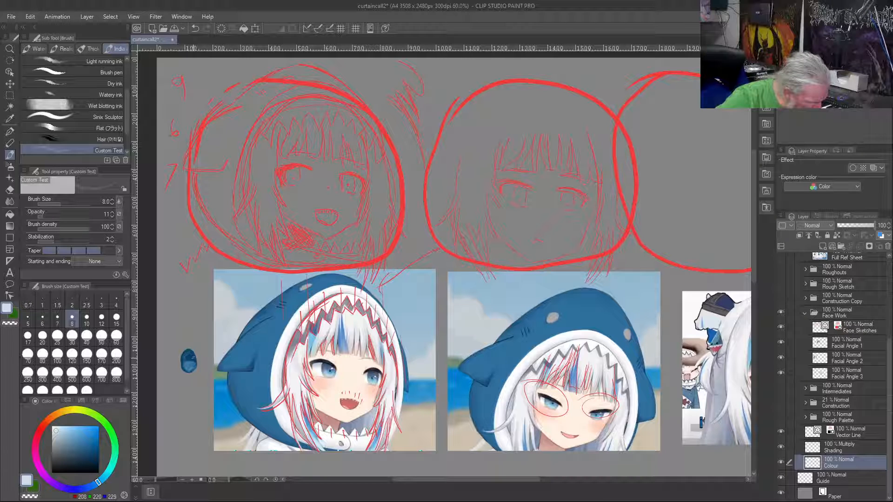
drag(47, 219, 78, 219)
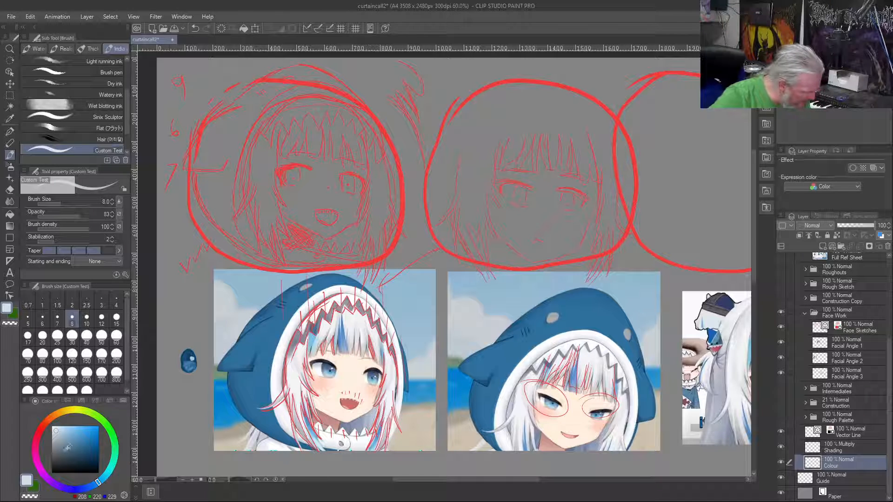
click(52, 473)
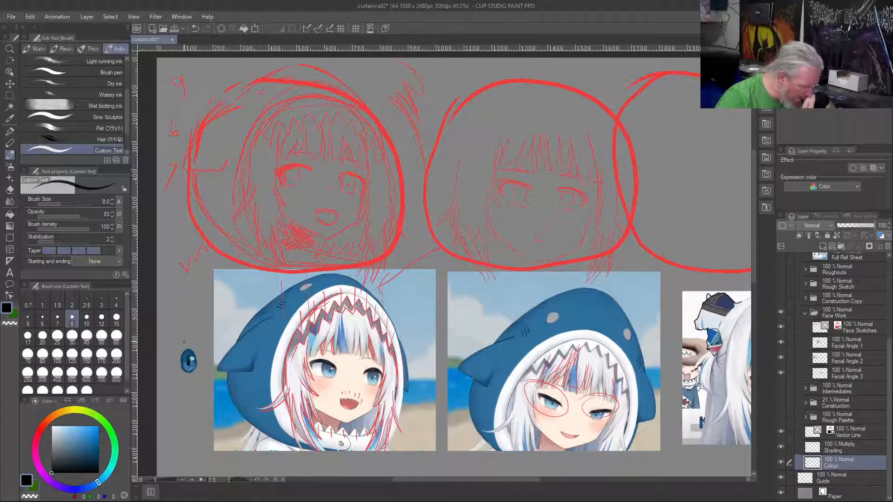
Step: Paint a larger dark blue oval (RGB 15, 67, 104) above the small eye at 100% opacity, filling it at brush size 40
click(88, 449)
drag(92, 446, 92, 454)
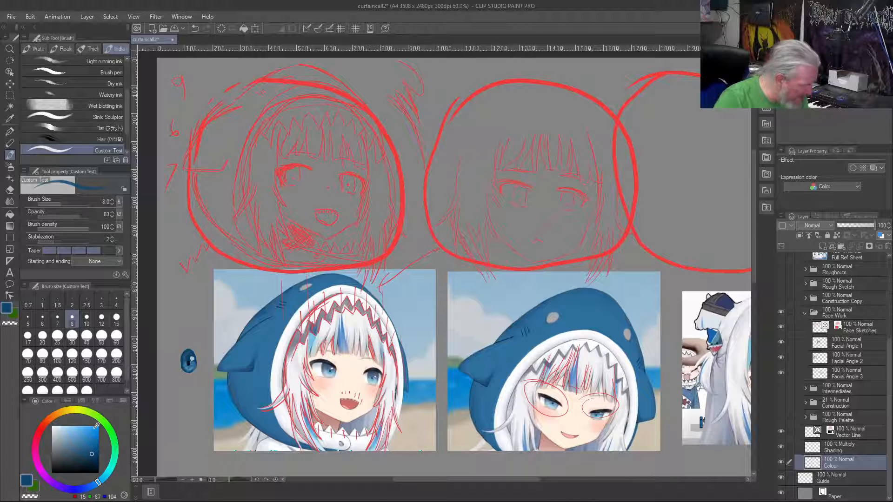
click(87, 214)
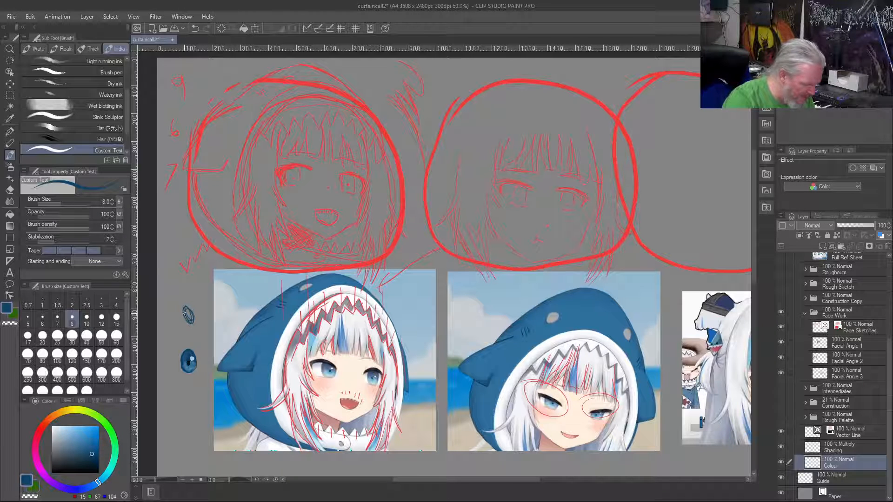
key(bracketright)
key(bracketright)
key(bracketright)
key(bracketright)
key(bracketright)
key(bracketright)
key(bracketright)
key(bracketright)
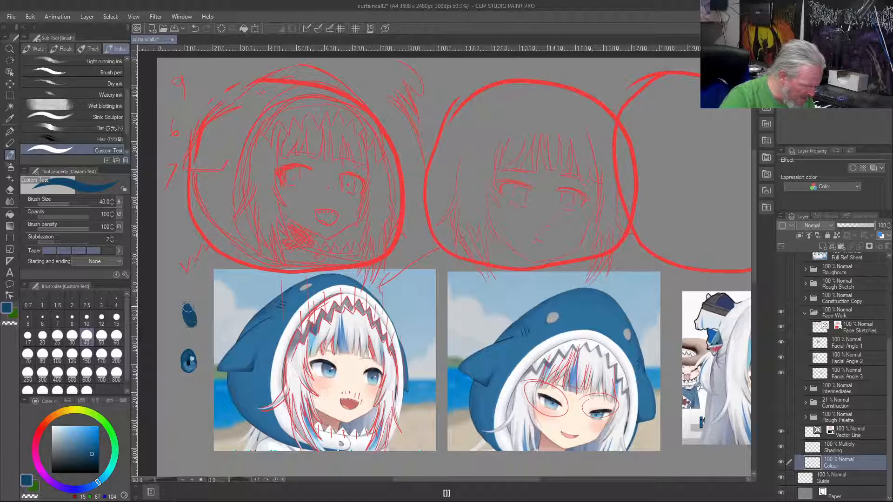
mouse_move(188, 317)
mouse_down()
mouse_move(188, 326)
mouse_move(194, 317)
mouse_move(189, 325)
mouse_move(183, 307)
mouse_move(184, 325)
mouse_move(186, 317)
mouse_up()
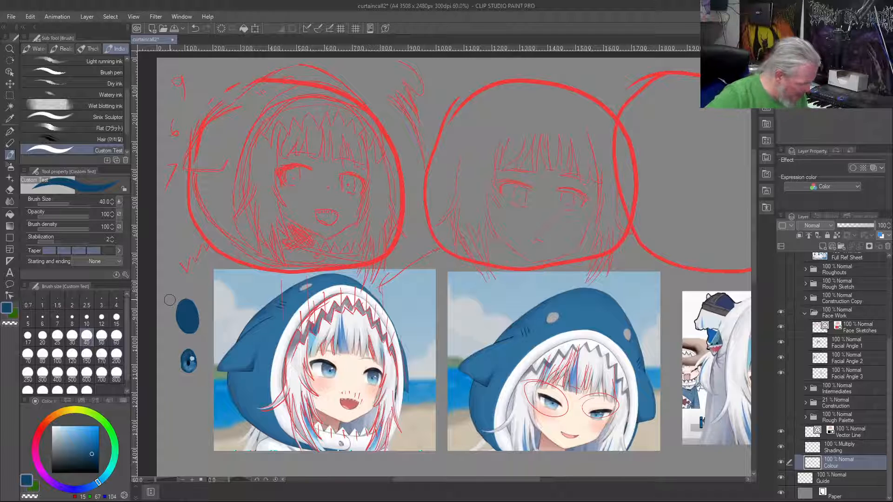
Step: Build up light blue (RGB 93, 163, 212) on the larger oval's lower half at 10% opacity and brush size 17
click(82, 436)
click(78, 434)
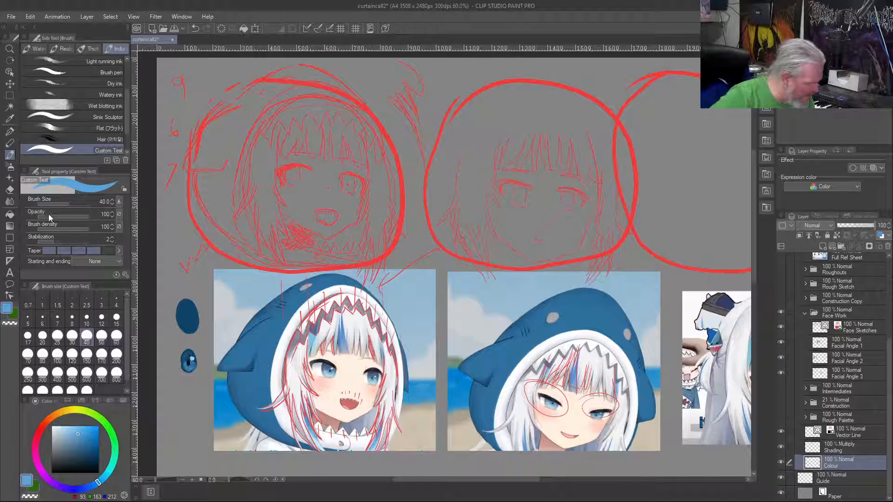
text(25)
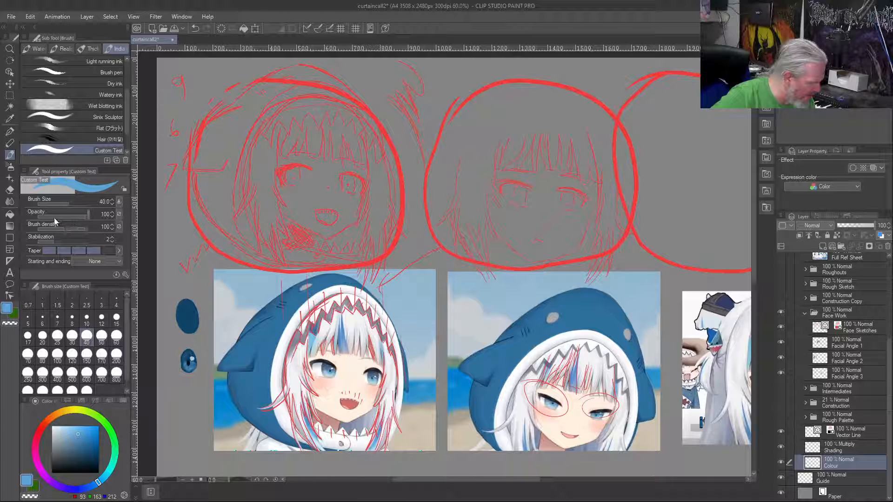
key(Return)
click(45, 217)
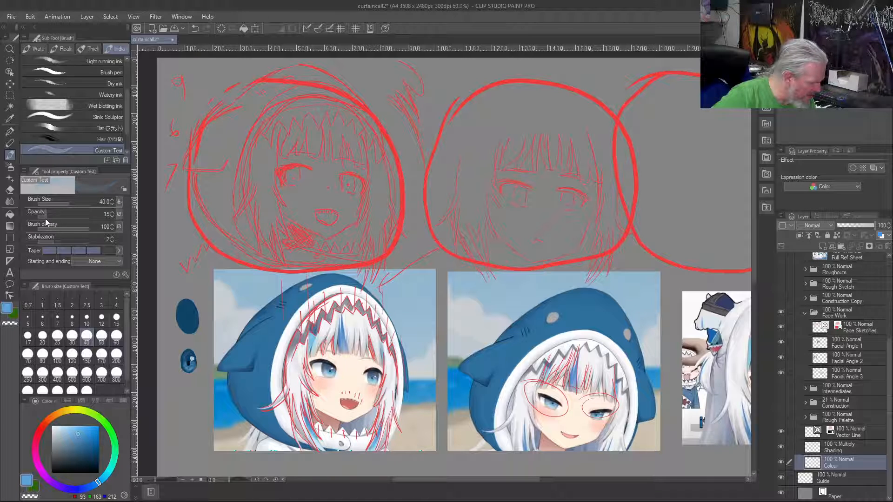
drag(44, 221, 44, 219)
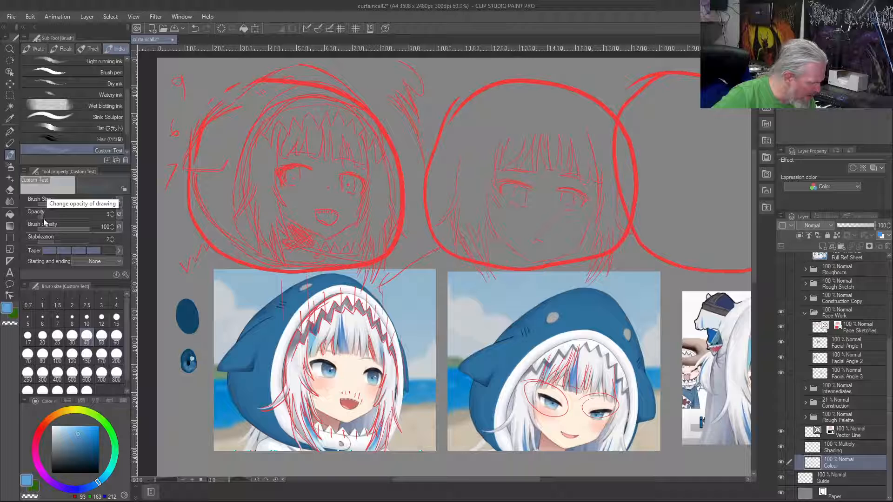
click(112, 216)
click(112, 213)
click(111, 212)
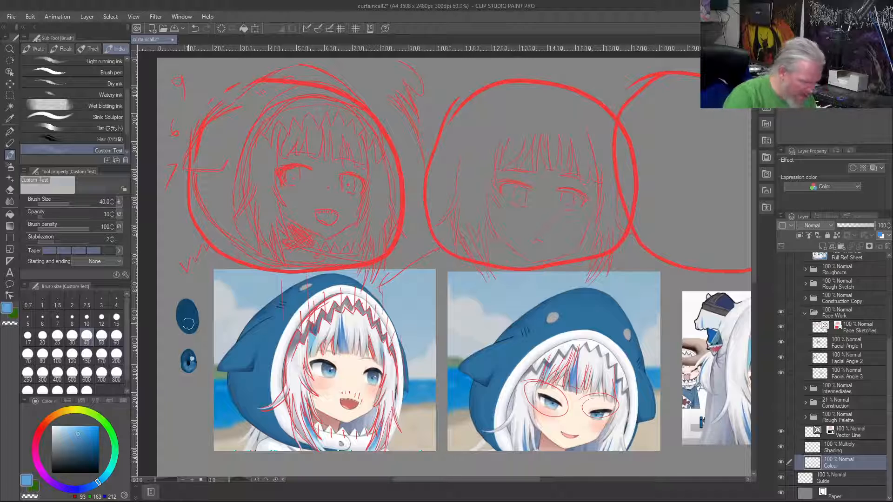
key(bracketleft)
key(bracketleft)
key(bracketleft)
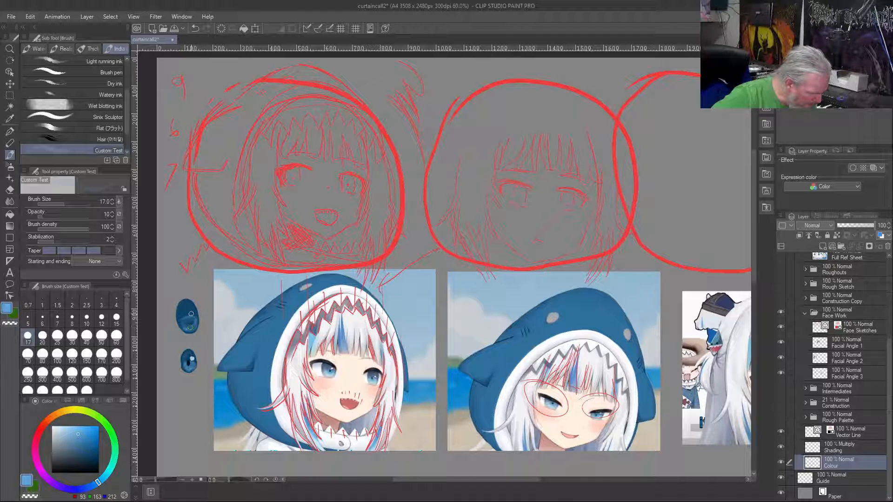
mouse_move(190, 321)
mouse_down()
mouse_move(197, 321)
mouse_move(181, 322)
mouse_move(192, 331)
mouse_move(199, 323)
mouse_move(180, 323)
mouse_up()
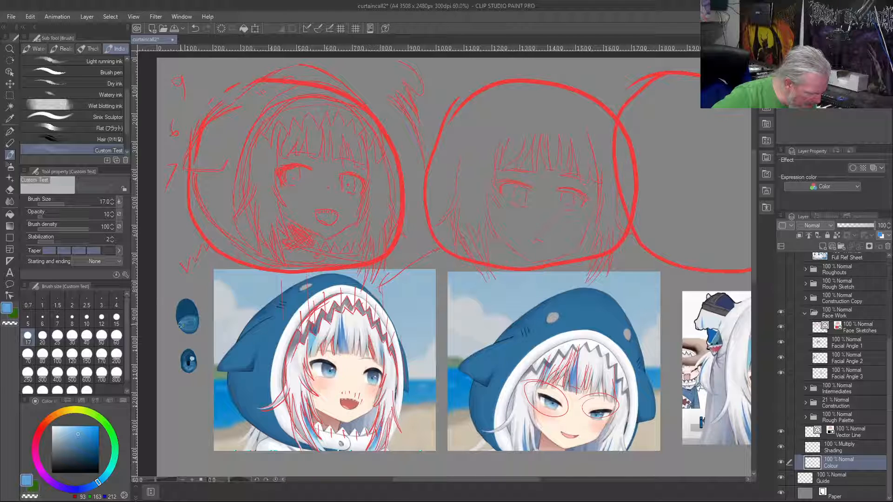
drag(186, 321, 188, 328)
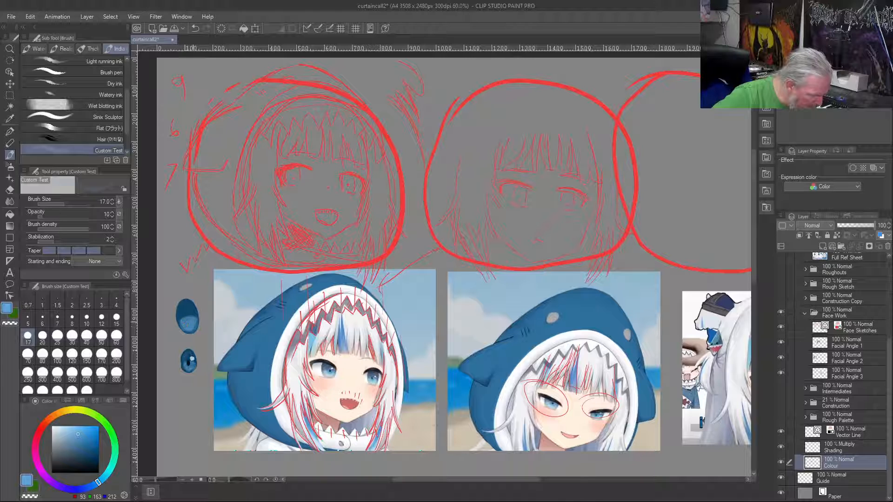
Step: Add white highlights to the larger eye, including a solid dot at 100% opacity, and paint a black pupil in its centre
click(51, 427)
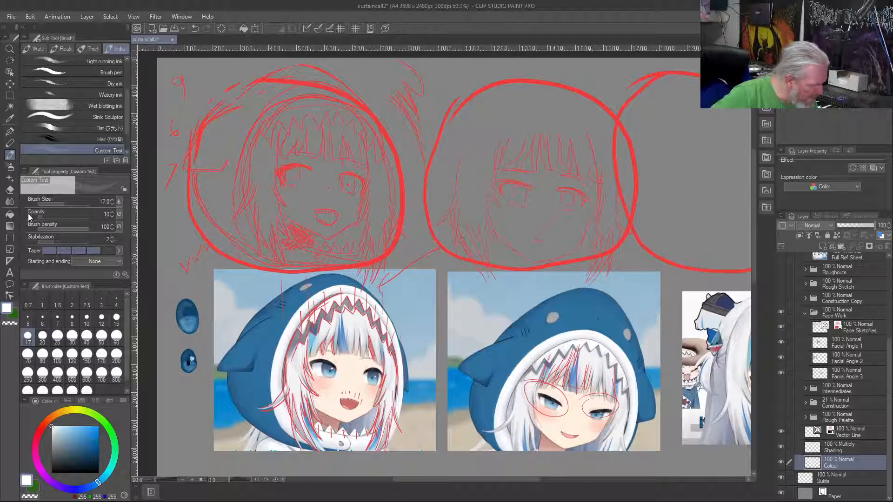
drag(88, 218, 99, 211)
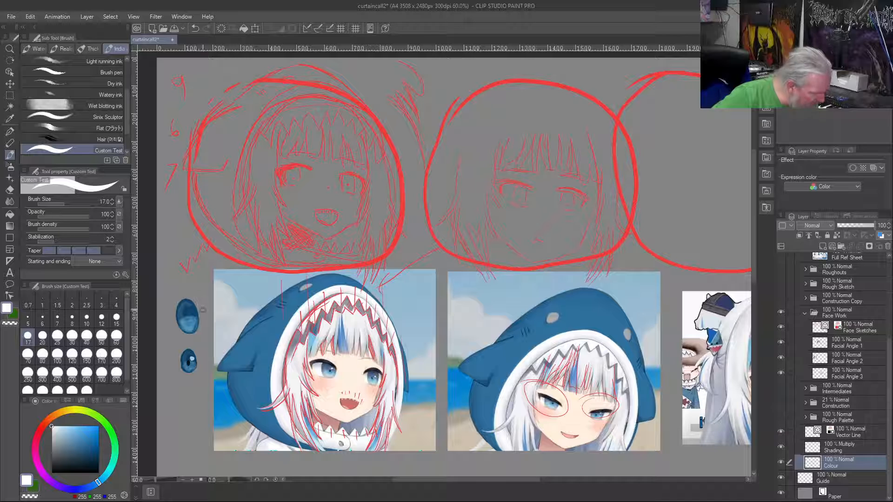
drag(193, 311, 192, 311)
click(52, 473)
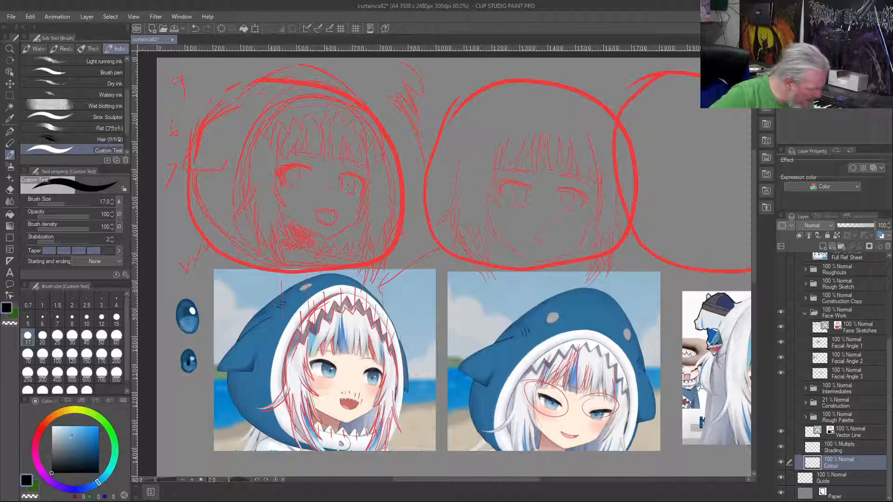
drag(188, 317, 187, 319)
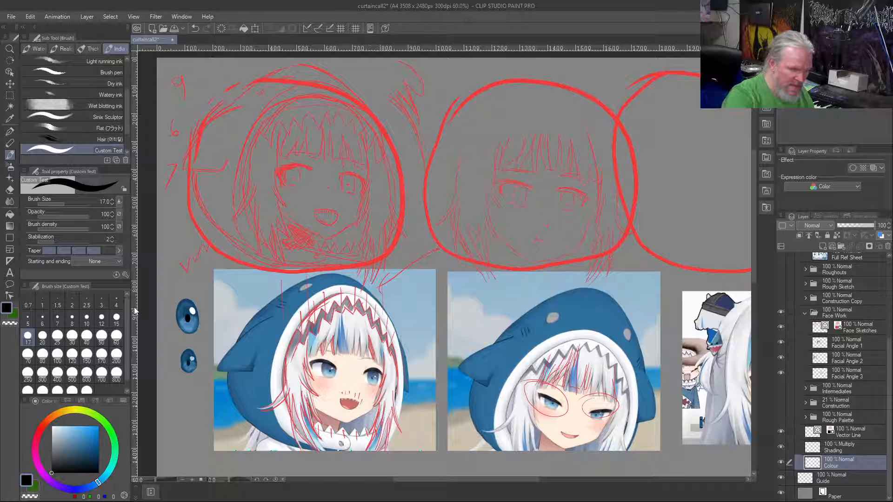
Step: Select the larger painted eye with a rectangular selection and open the Hue/Saturation/Luminosity correction for it
key(m)
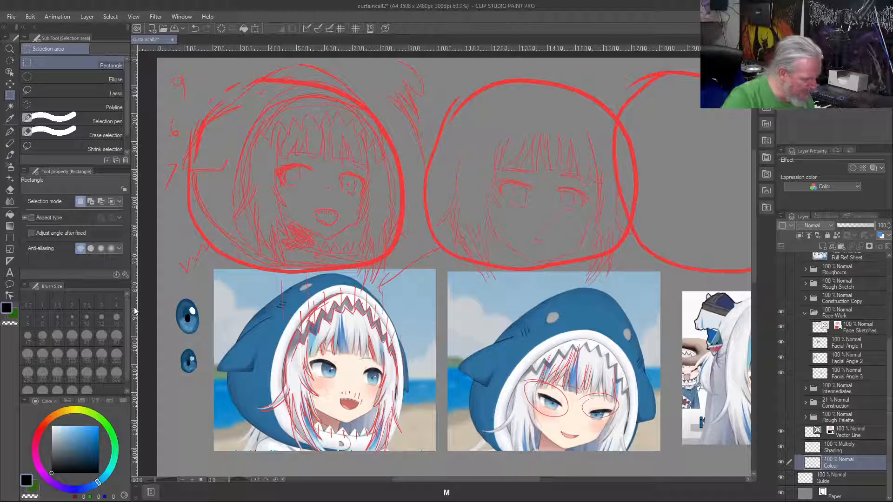
drag(197, 342, 173, 292)
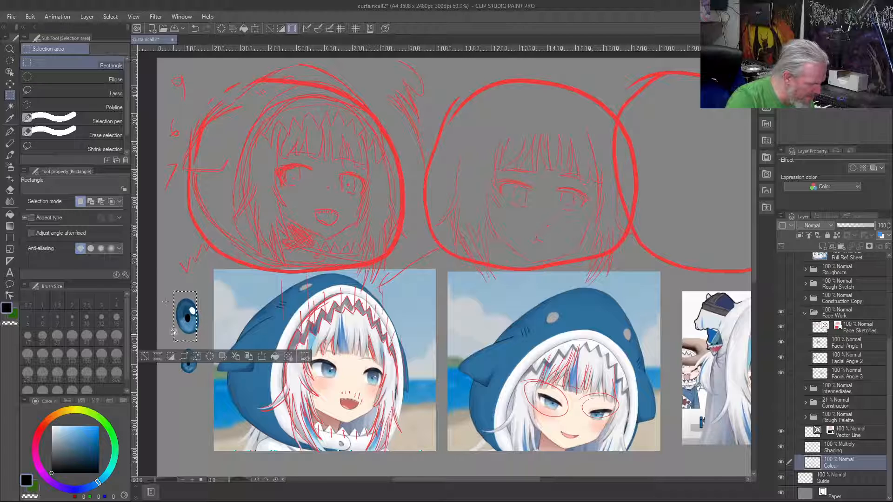
mouse_move(206, 338)
mouse_down()
mouse_move(165, 298)
mouse_move(203, 316)
mouse_move(205, 338)
mouse_up()
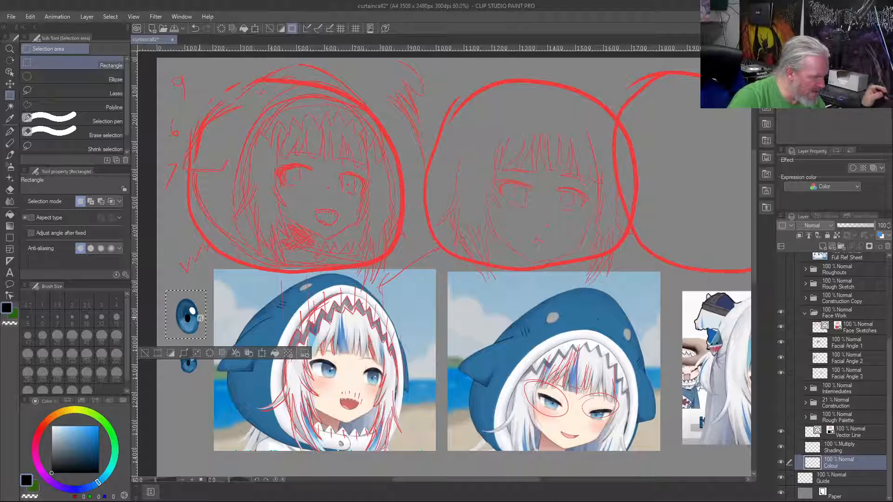
click(155, 18)
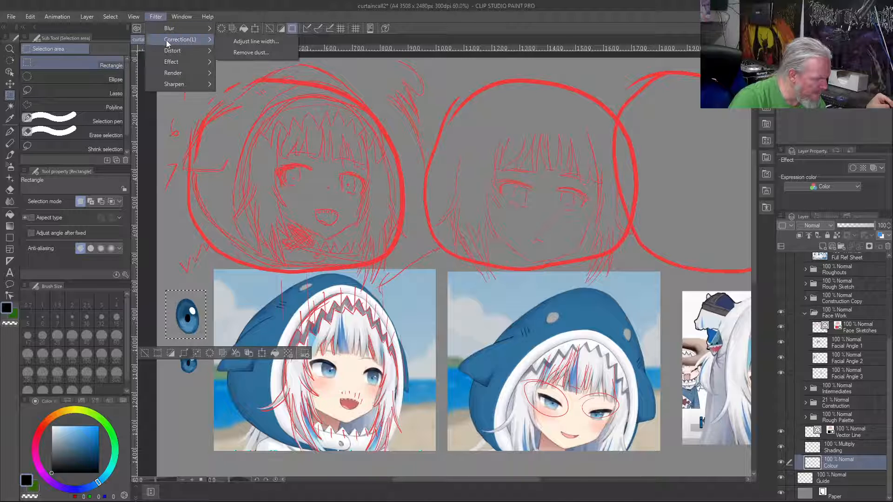
mouse_move(168, 51)
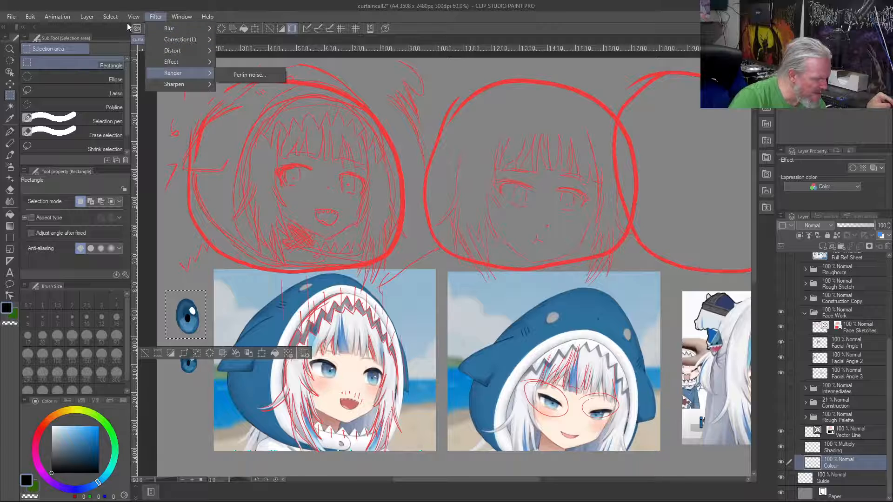
mouse_move(90, 18)
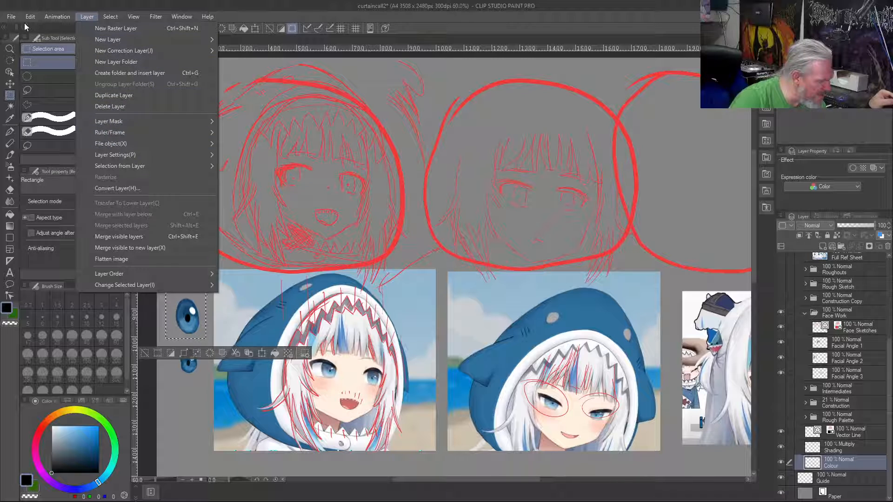
mouse_move(31, 19)
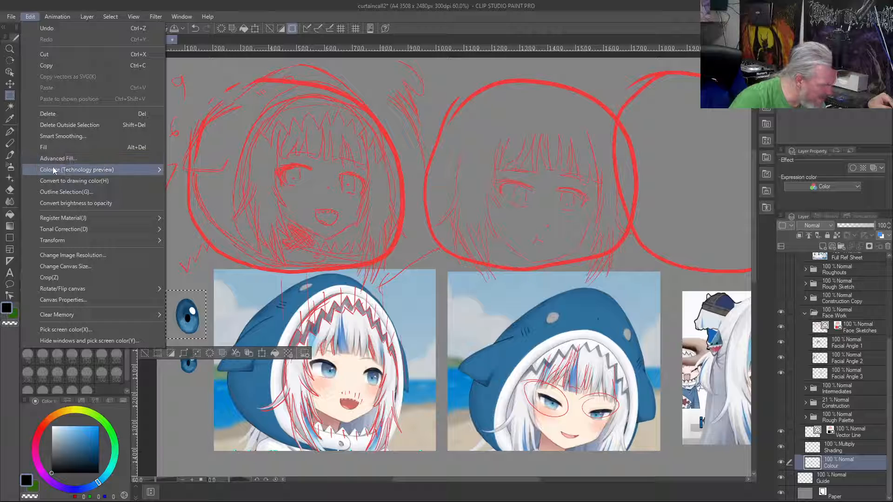
mouse_move(58, 171)
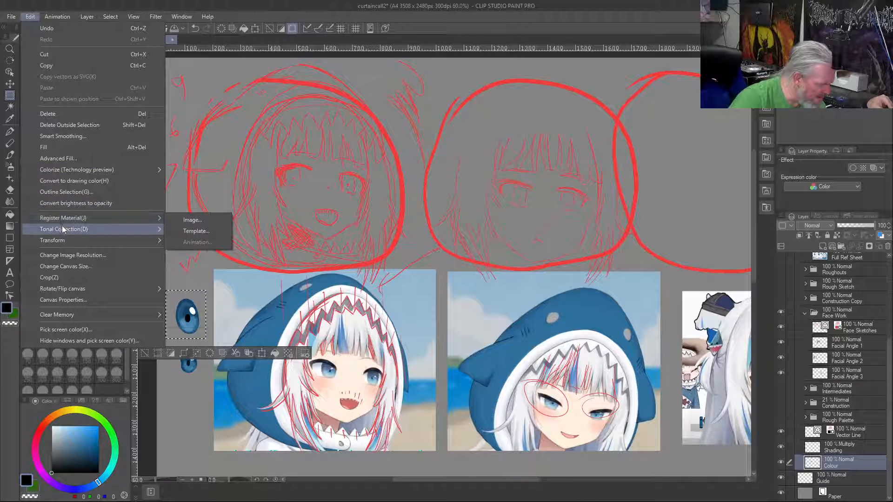
mouse_move(83, 229)
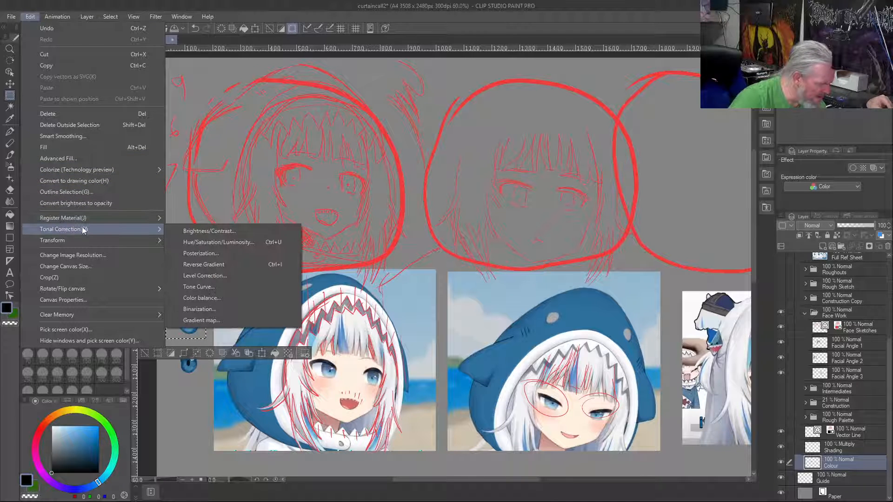
click(192, 243)
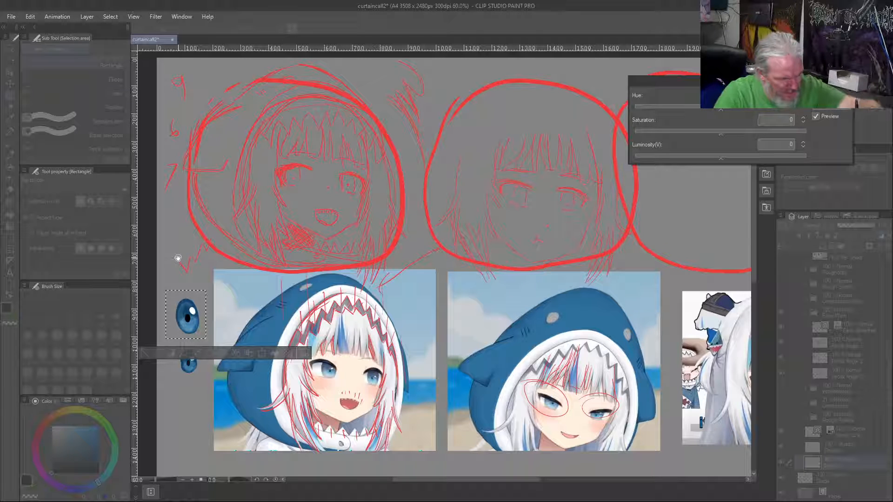
drag(714, 81, 123, 135)
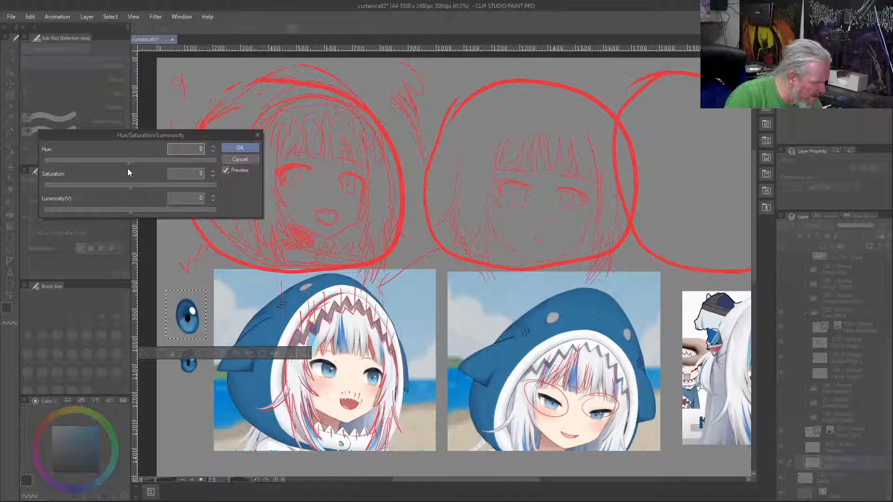
Step: Try different green hue shifts on the selected eye, ending at a hue of about -86
drag(127, 165, 77, 166)
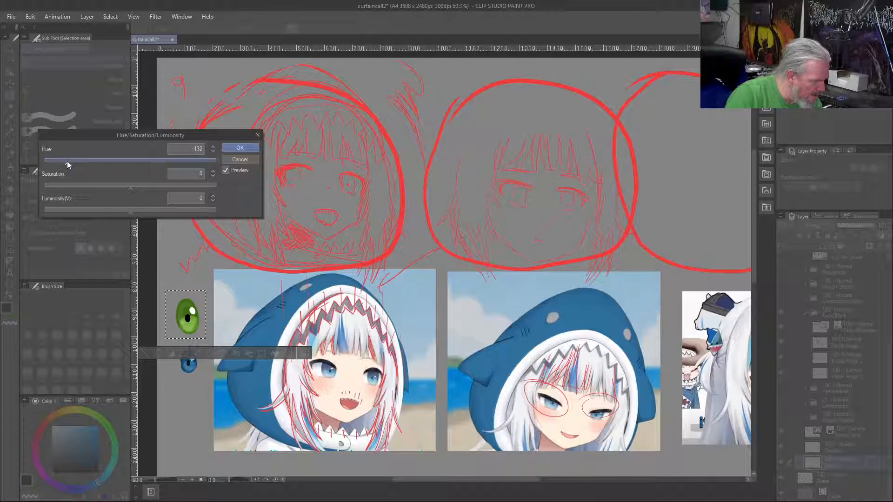
drag(63, 160, 55, 166)
drag(55, 166, 66, 162)
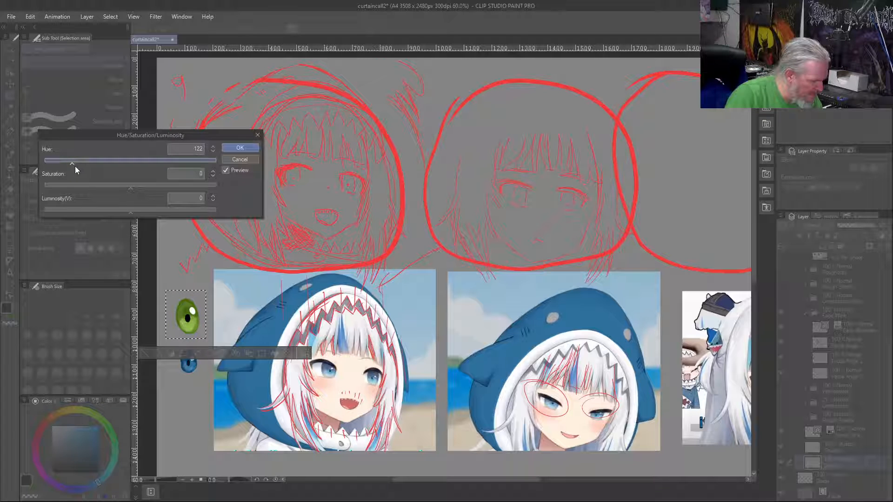
drag(71, 159, 90, 162)
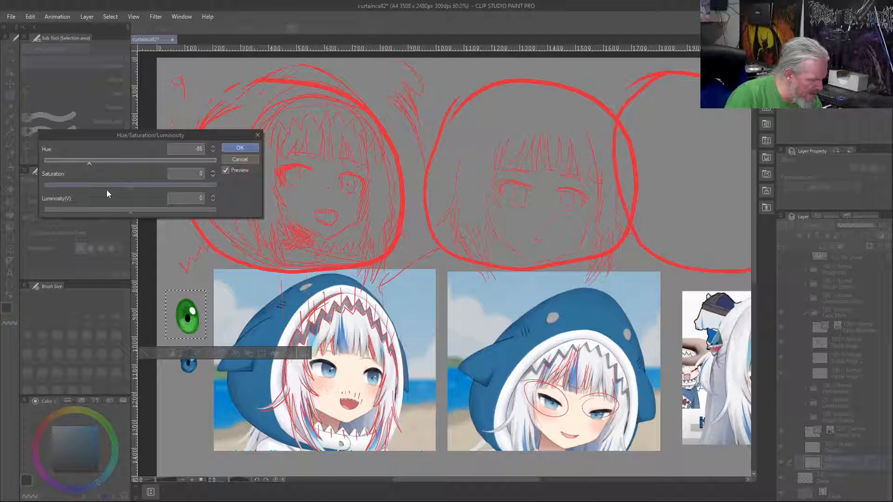
Step: Try a muted, lighter green on the selected eye with saturation -23 and luminosity 28
drag(138, 213, 146, 212)
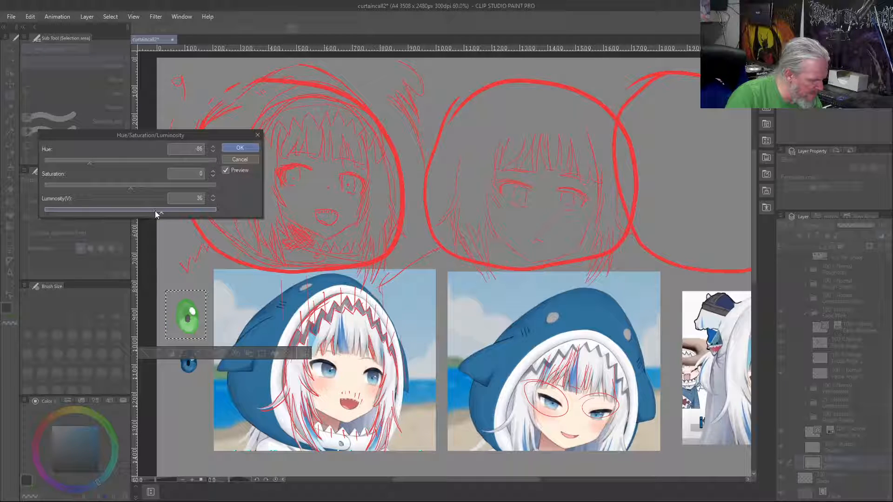
drag(147, 212, 139, 212)
drag(126, 186, 114, 188)
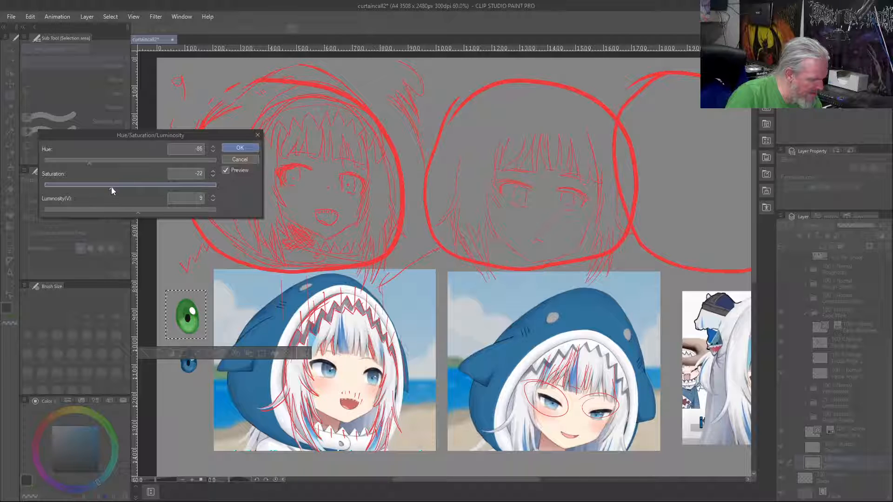
drag(113, 188, 106, 187)
drag(138, 212, 155, 212)
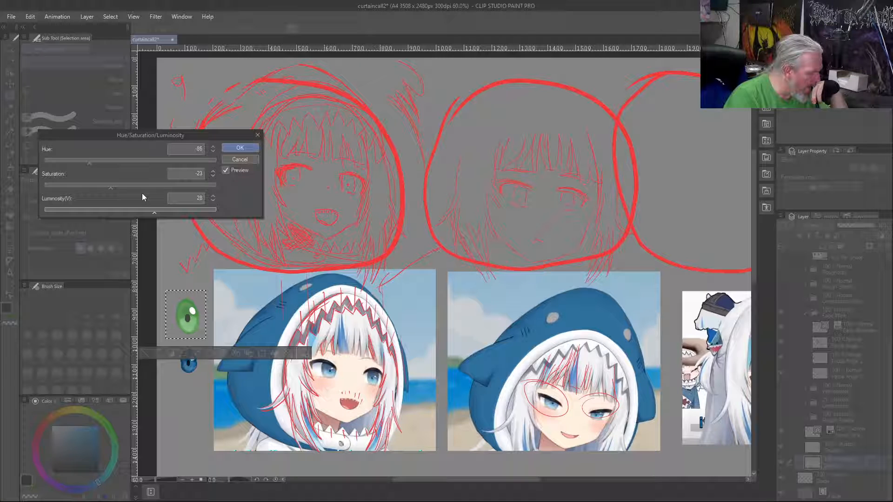
Step: Return the selected eye's luminosity to 0 in the colour correction
drag(154, 210, 131, 211)
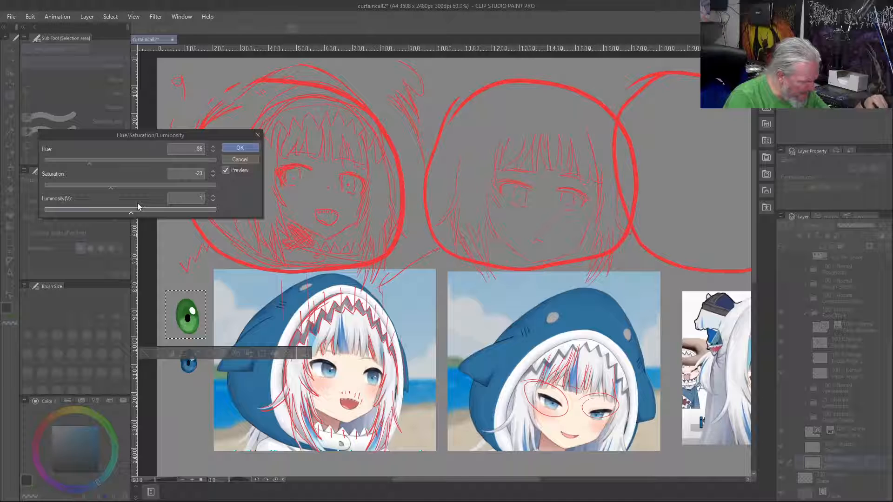
click(212, 207)
click(202, 200)
text(-23)
drag(127, 210, 130, 209)
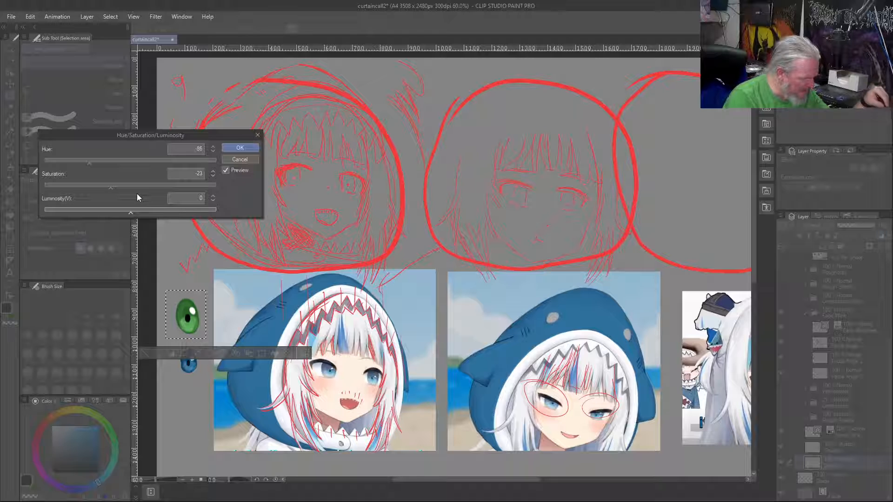
Step: Try stronger saturation on the selected eye, then preview a teal version at hue -23 and saturation 0
drag(110, 185, 155, 188)
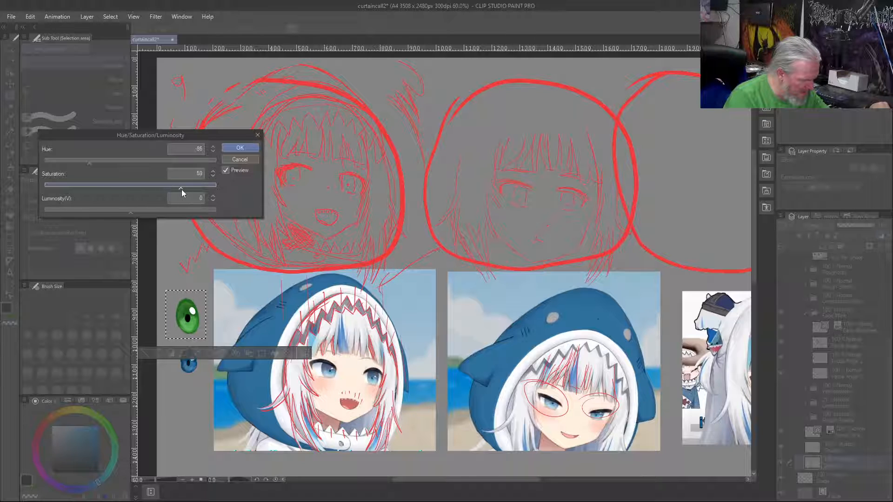
drag(200, 194, 136, 195)
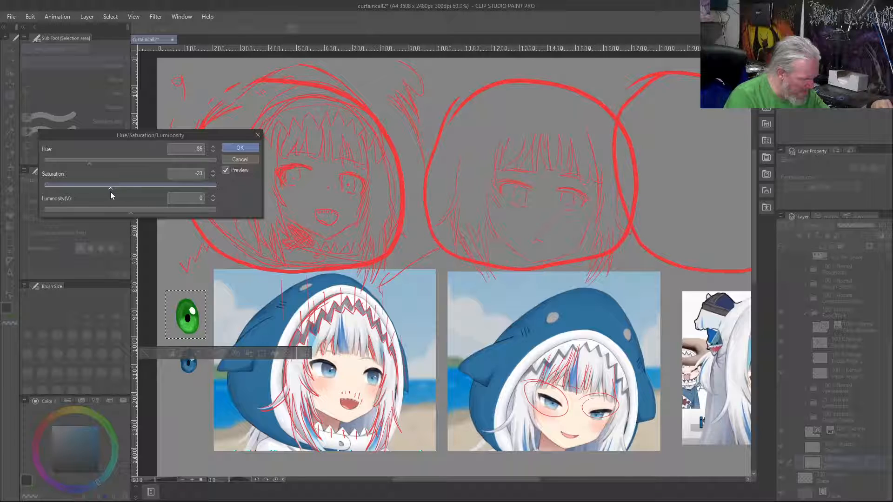
drag(107, 190, 130, 185)
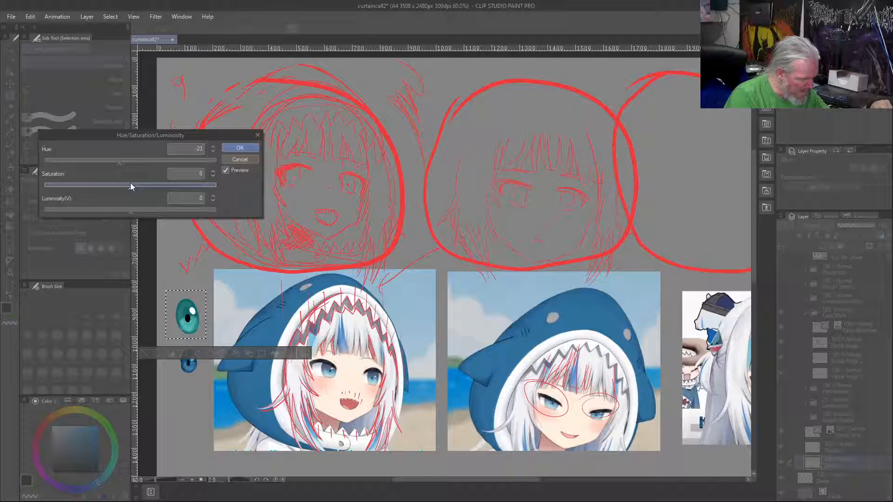
Step: Preview a light red version of the eye at hue 150 and luminosity 24, then cancel the colour correction
drag(120, 161, 202, 162)
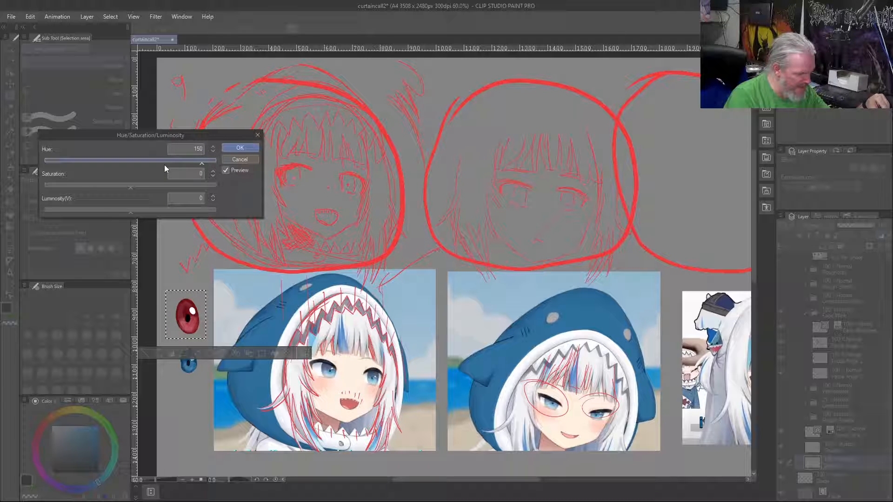
click(140, 208)
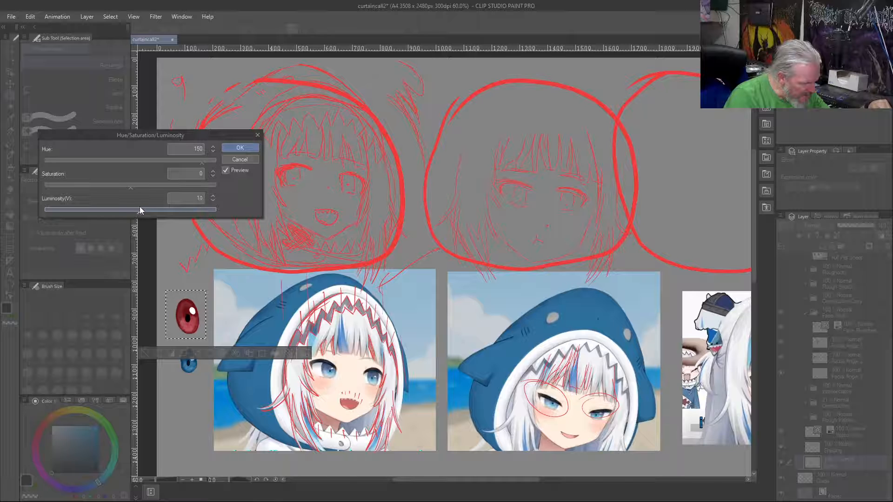
drag(145, 209, 148, 210)
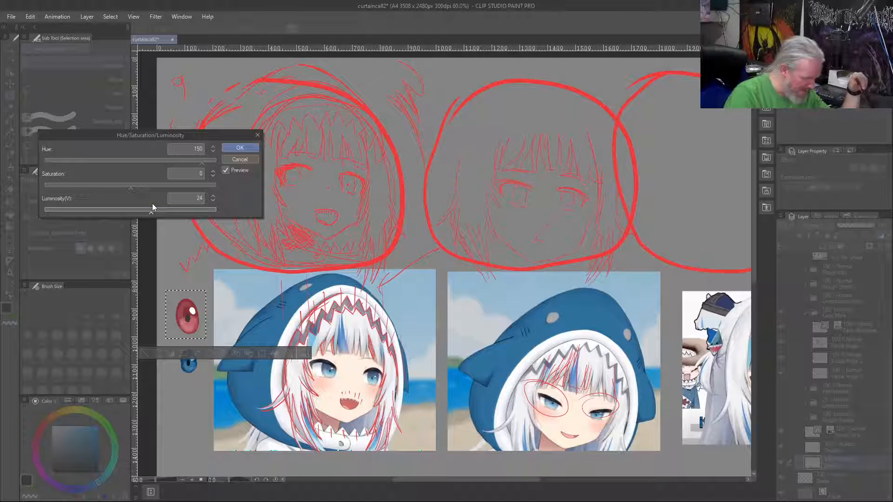
click(241, 158)
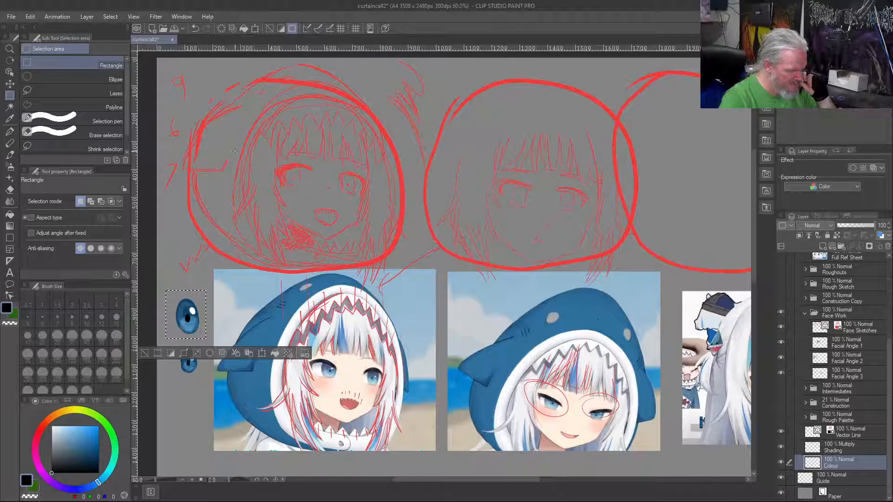
Step: Clear the selection and return to the Custom Test brush
click(319, 381)
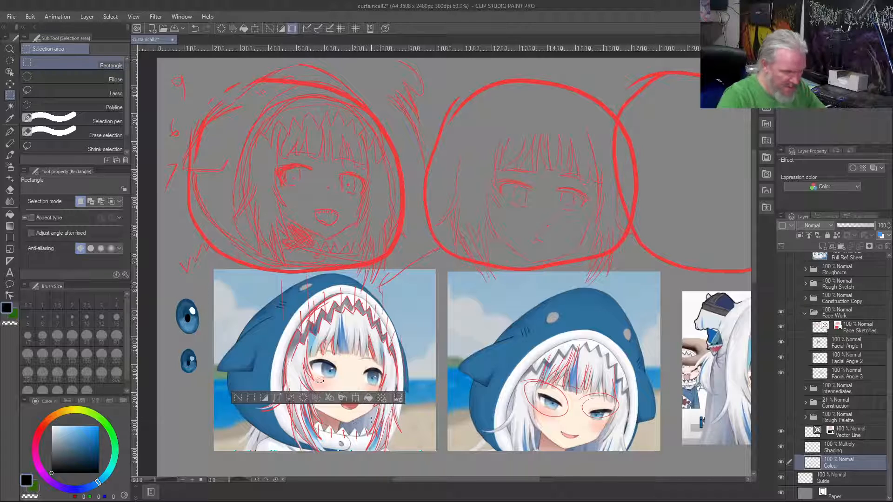
key(ctrl+d)
key(b)
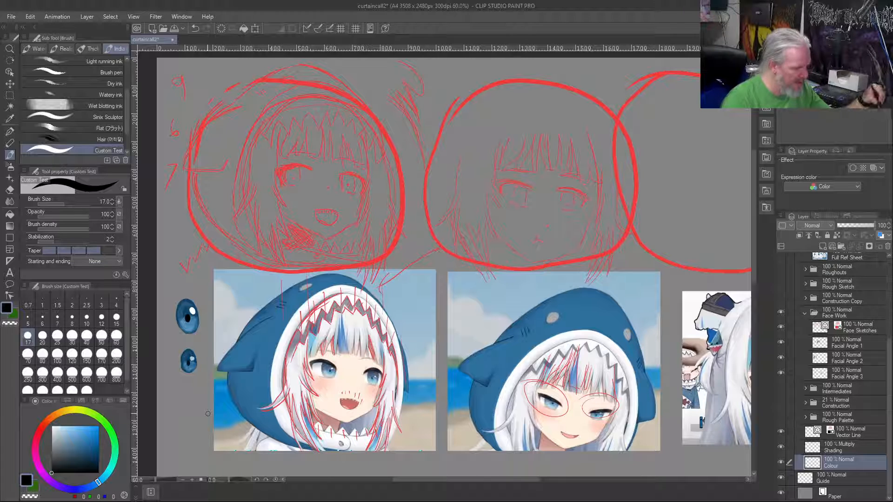
key(b)
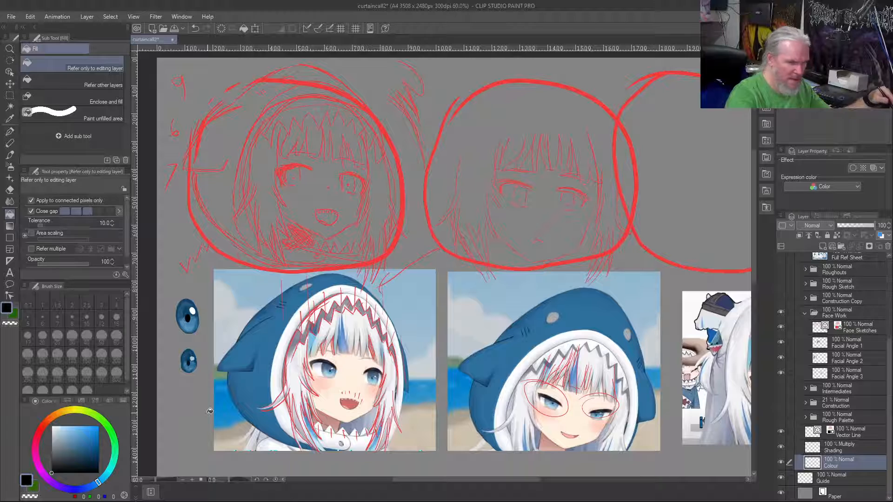
key(b)
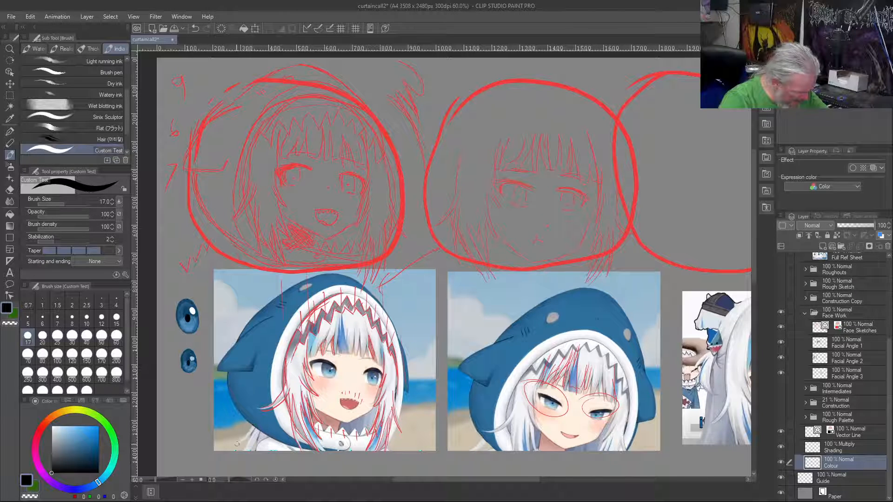
Step: Choose near-black and paint a test scribble below the small eye at brush size 17, then undo it
click(55, 471)
click(53, 473)
key(c)
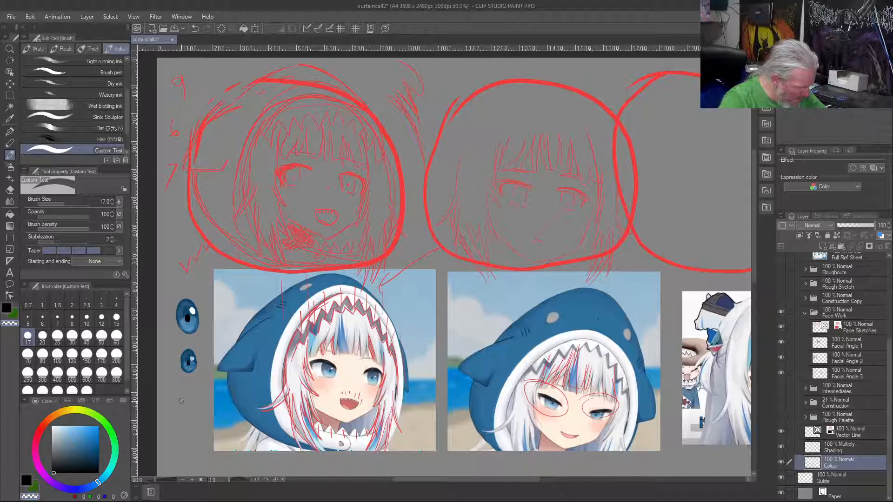
key(c)
mouse_move(181, 400)
mouse_down()
mouse_move(191, 415)
mouse_move(177, 429)
mouse_up()
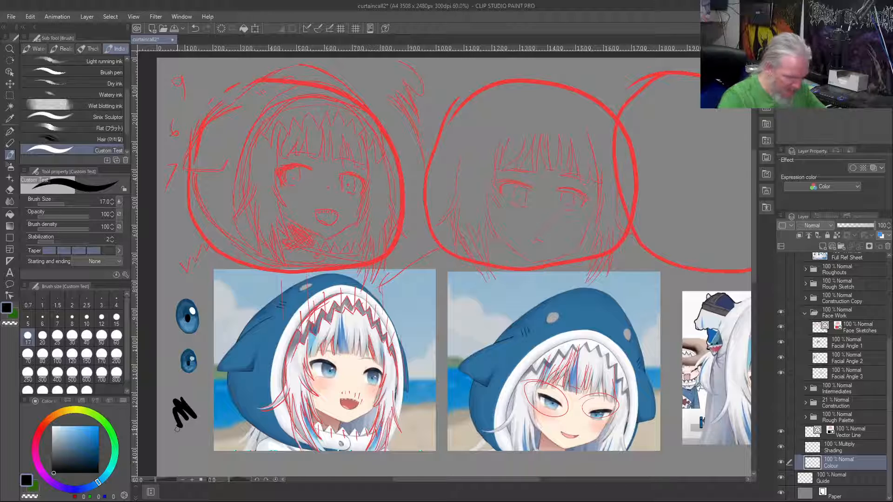
key(ctrl+z)
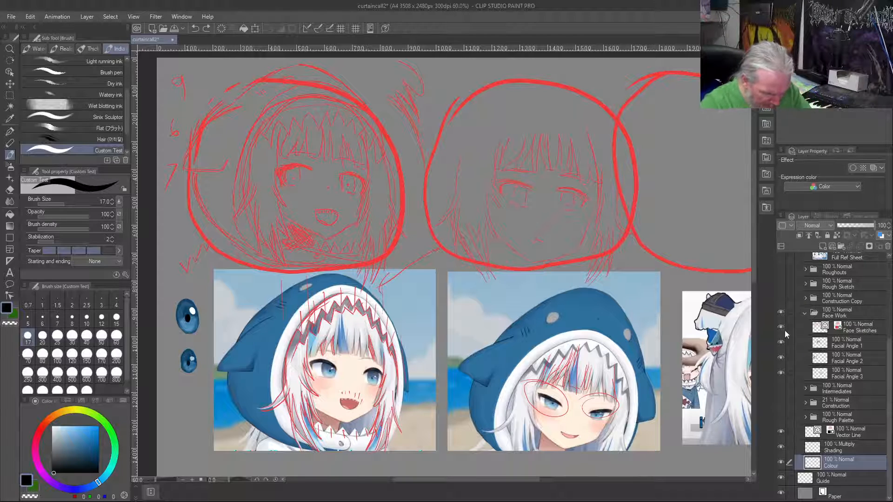
Step: Hide the Face Work folder and undo a black test stroke on the Colour layer
click(782, 312)
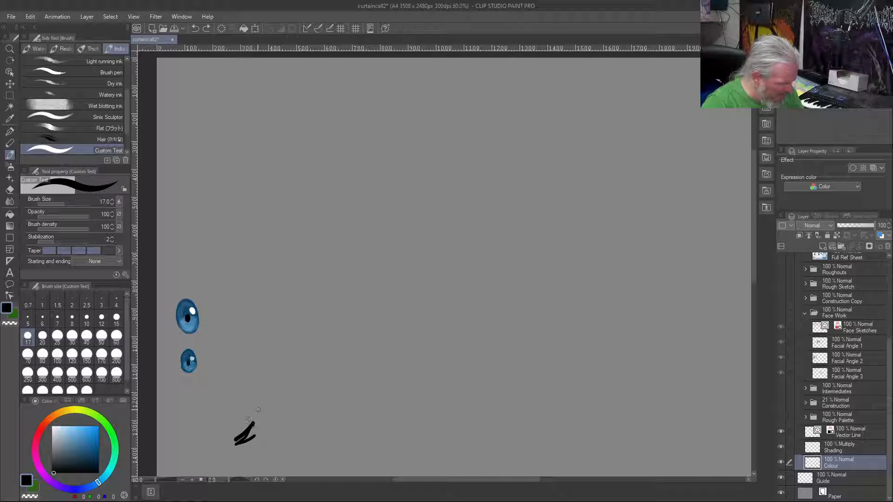
key(ctrl+z)
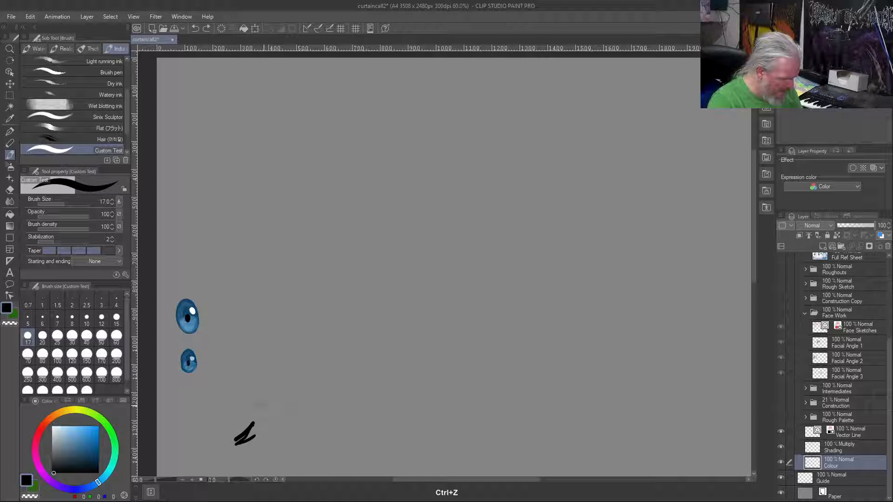
Step: Undo the black test scribbles on the Colour layer and clear the selection
key(ctrl+z)
key(ctrl+z)
key(ctrl+z)
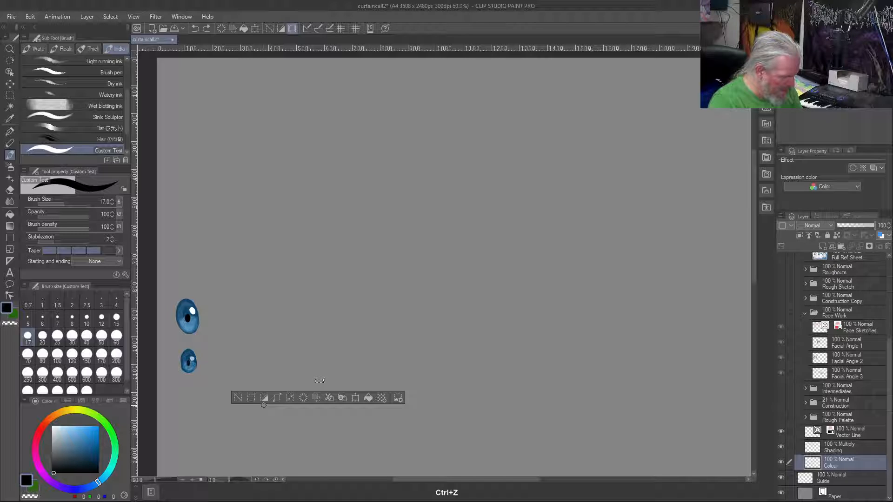
key(ctrl+d)
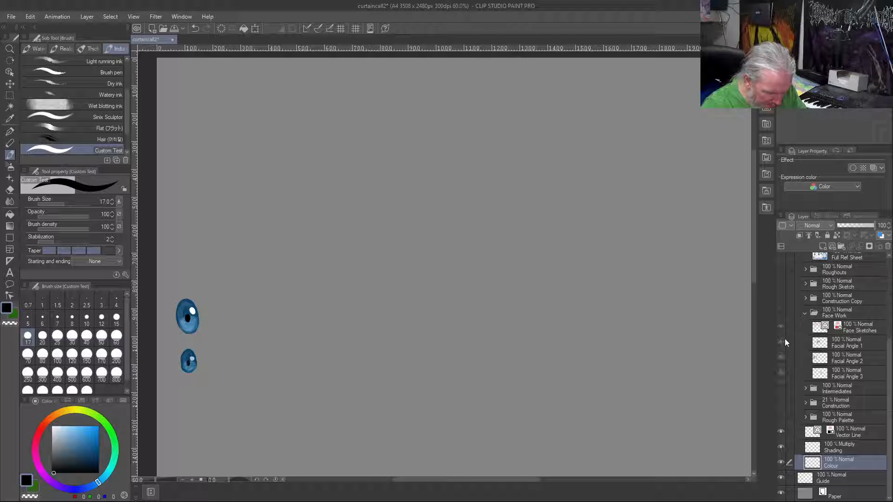
Step: Show the Face Work folder, make Face Sketches the active layer and undo a thick test stroke beside the first reference's hood
click(783, 312)
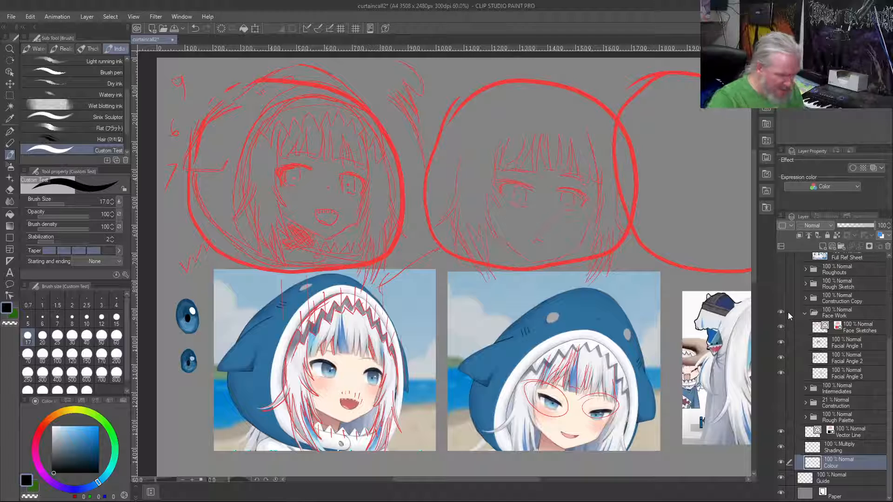
click(872, 328)
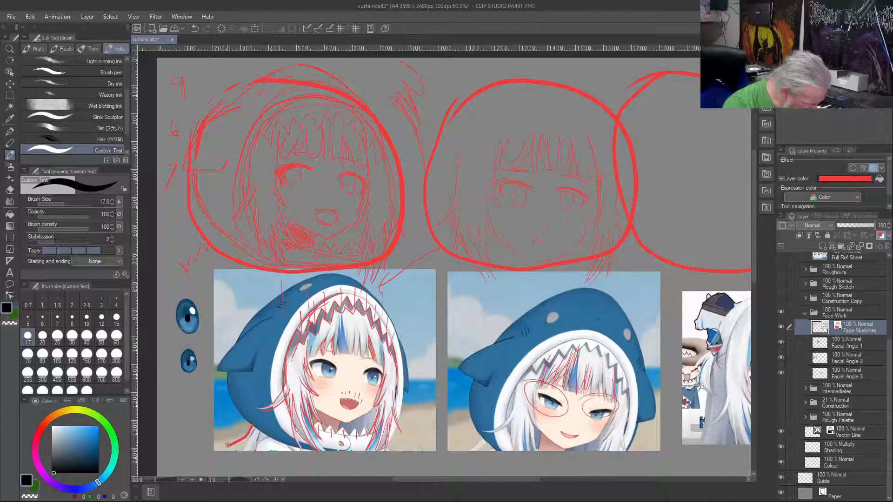
key(ctrl+z)
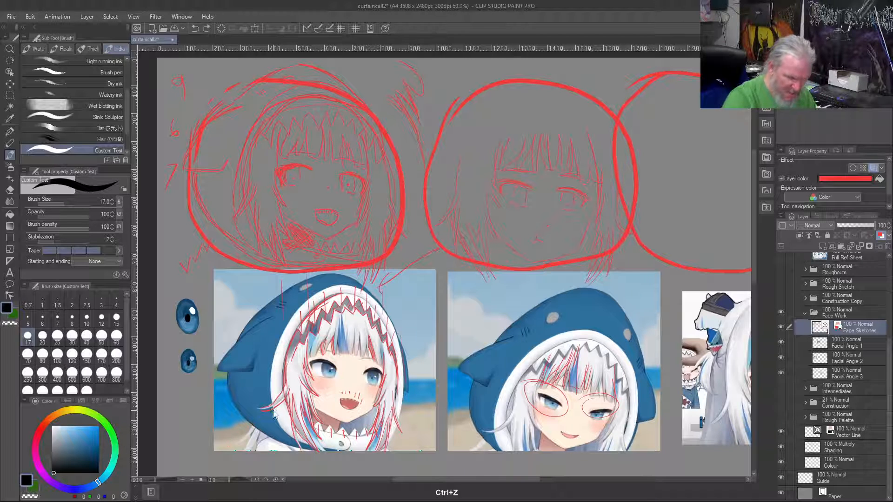
Step: Reduce the brush size to 7 and sketch loose hair strands below the hood's left edge on the first reference
key(bracketleft)
key(bracketleft)
key(bracketleft)
key(bracketleft)
key(bracketleft)
mouse_move(255, 427)
mouse_down()
mouse_move(251, 452)
mouse_move(248, 444)
mouse_move(243, 451)
mouse_move(261, 431)
mouse_move(257, 449)
mouse_move(270, 437)
mouse_move(254, 451)
mouse_up()
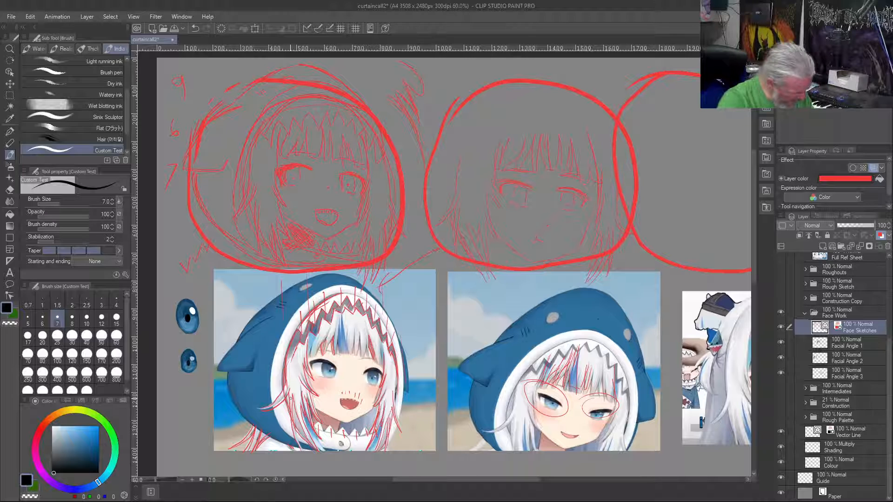
Step: Draw a centre line and an eye line across the first reference face, plus small sample strokes in the sky beside the hood
mouse_move(355, 344)
mouse_down()
mouse_move(351, 394)
mouse_move(351, 339)
mouse_move(337, 375)
mouse_move(320, 377)
mouse_move(353, 376)
mouse_move(319, 377)
mouse_up()
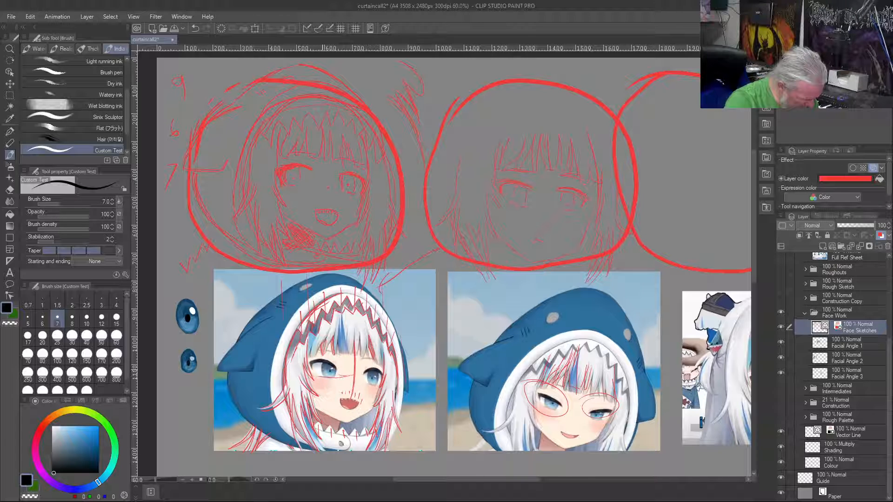
mouse_move(355, 373)
mouse_down()
mouse_move(378, 381)
mouse_move(302, 367)
mouse_up()
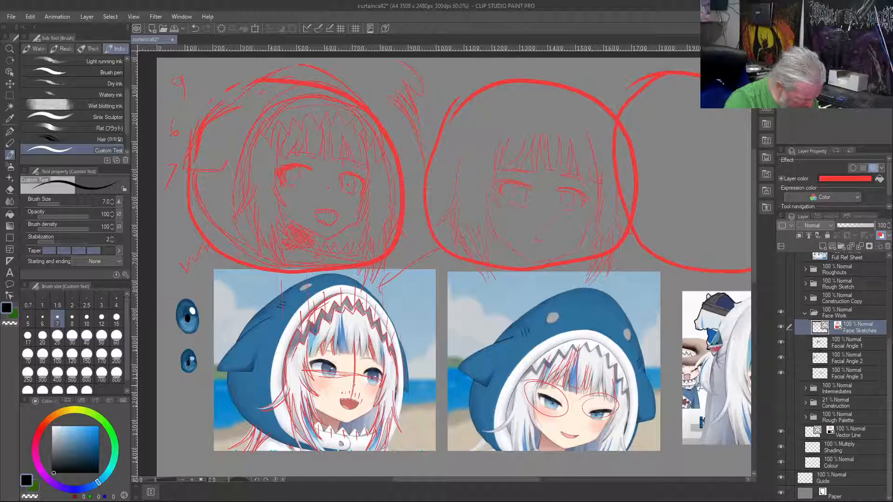
drag(353, 387, 347, 421)
drag(354, 359, 352, 385)
mouse_move(354, 352)
mouse_down()
mouse_move(349, 312)
mouse_move(357, 339)
mouse_up()
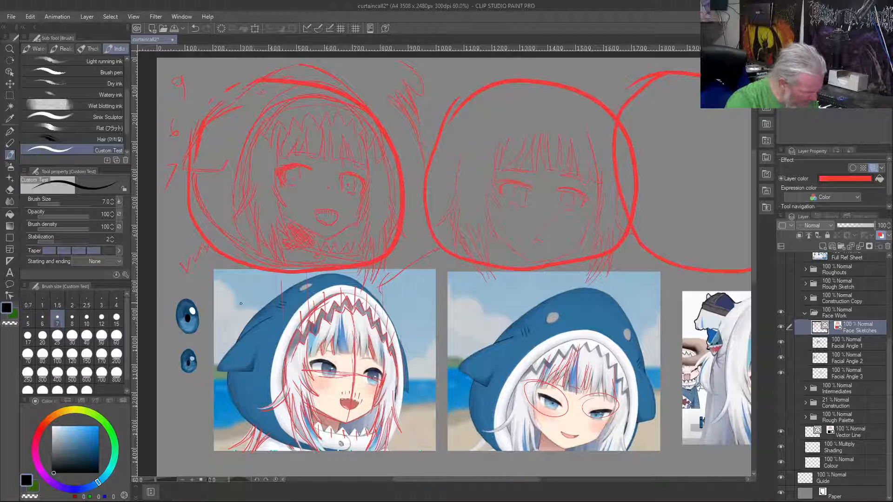
mouse_move(246, 276)
mouse_down()
mouse_move(242, 304)
mouse_move(221, 332)
mouse_move(242, 292)
mouse_up()
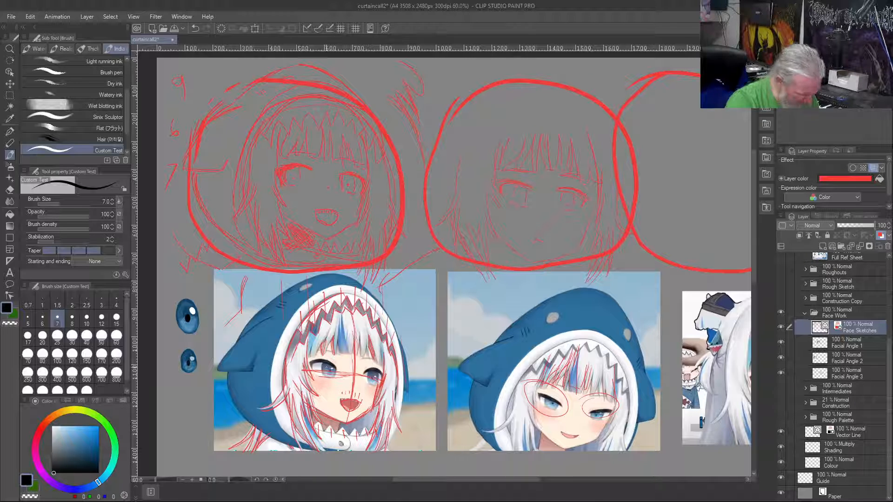
Step: Undo the face guide lines and the sample strokes in the sky on the first reference, keeping the loose hair strands
key(ctrl+z)
key(ctrl+z)
key(ctrl+z)
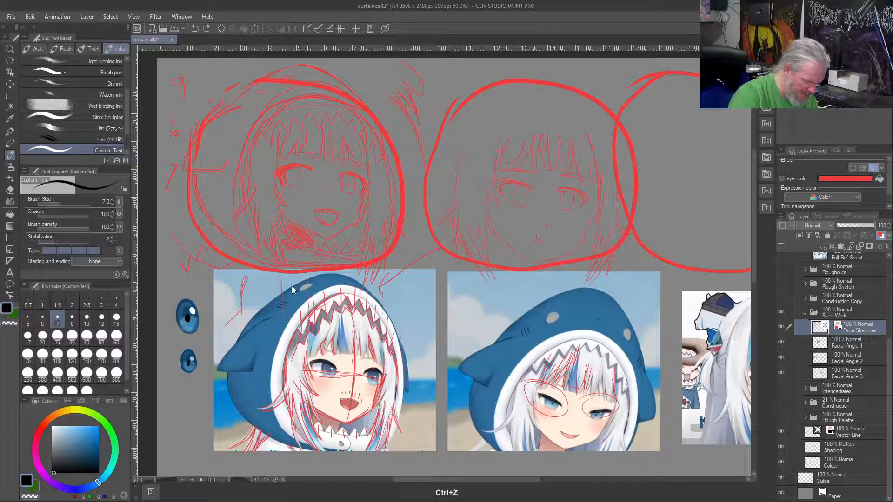
key(ctrl+z)
key(ctrl+z)
key(ctrl+z)
key(ctrl+z)
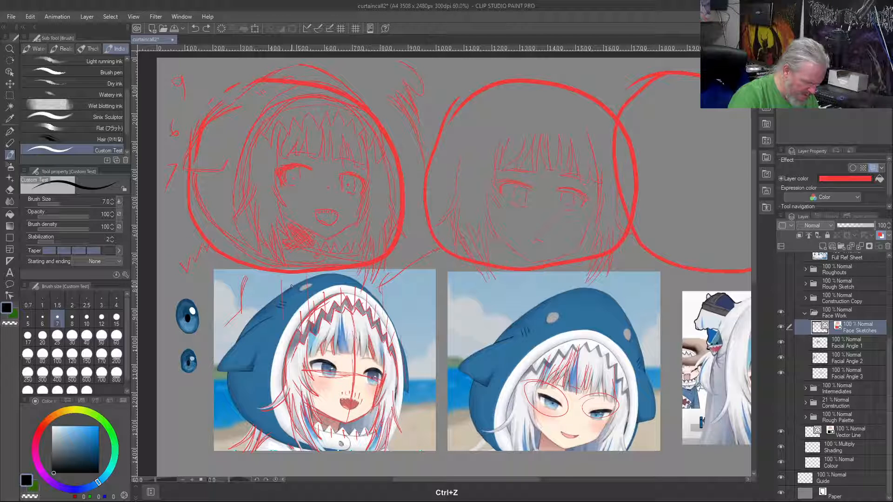
key(ctrl+z)
key(ctrl+z)
key(ctrl+z)
key(ctrl+z)
key(ctrl+z)
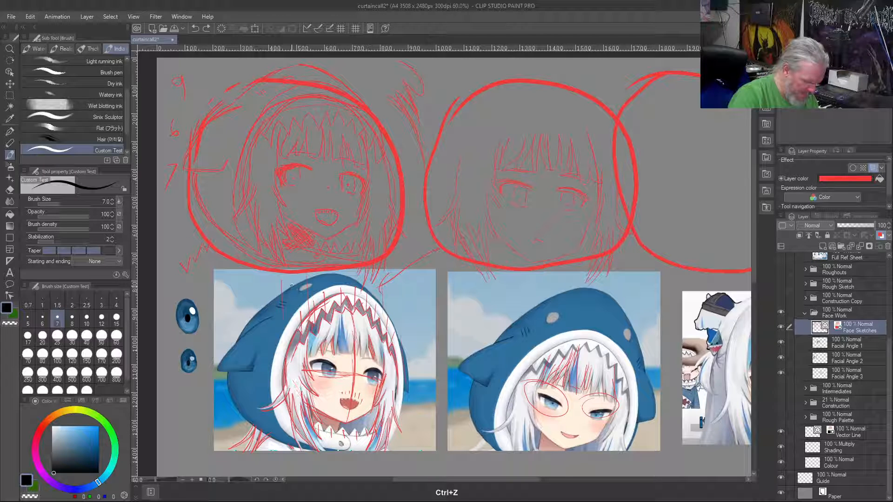
key(ctrl+z)
key(ctrl+z)
key(ctrl+z)
key(ctrl+z)
key(ctrl+z)
key(ctrl+z)
key(ctrl+z)
key(ctrl+z)
key(ctrl+z)
key(ctrl+z)
key(ctrl+z)
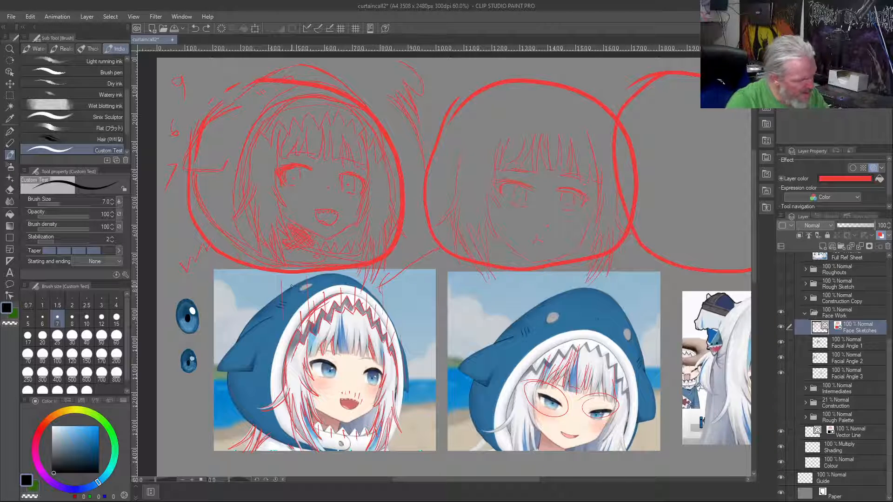
Step: Sketch a dense cluster of fringe strands in the gap between the first and second heads
drag(403, 80, 411, 106)
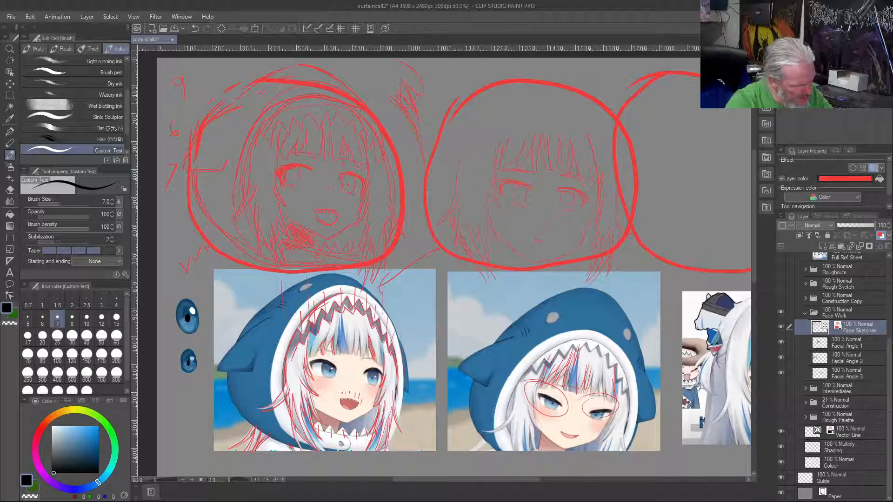
drag(422, 96, 421, 109)
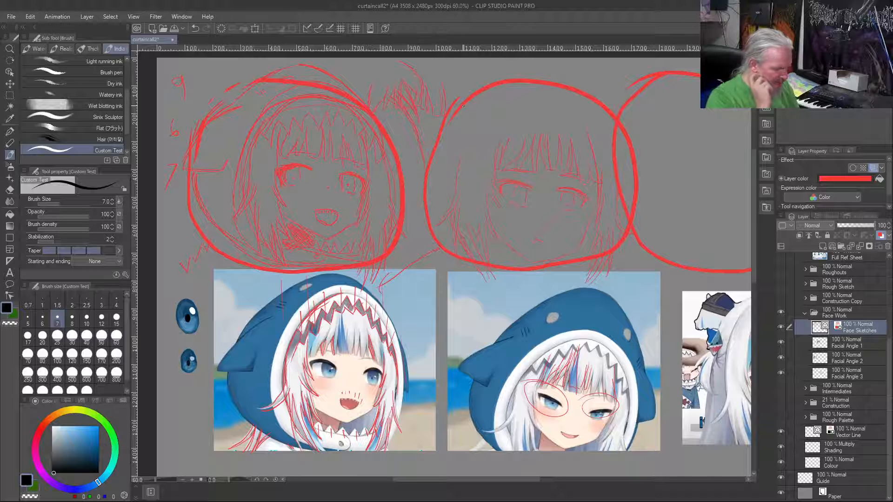
Step: Trace the long hair strands framing both sides of the face on the first reference
mouse_move(342, 311)
mouse_down()
mouse_move(337, 355)
mouse_move(370, 359)
mouse_move(368, 314)
mouse_move(383, 368)
mouse_move(384, 340)
mouse_move(303, 361)
mouse_move(314, 314)
mouse_move(280, 356)
mouse_move(278, 401)
mouse_up()
drag(282, 343, 278, 386)
drag(299, 421, 291, 440)
drag(309, 331, 309, 409)
drag(385, 343, 386, 362)
drag(380, 401, 363, 445)
drag(399, 376, 386, 440)
drag(396, 348, 388, 426)
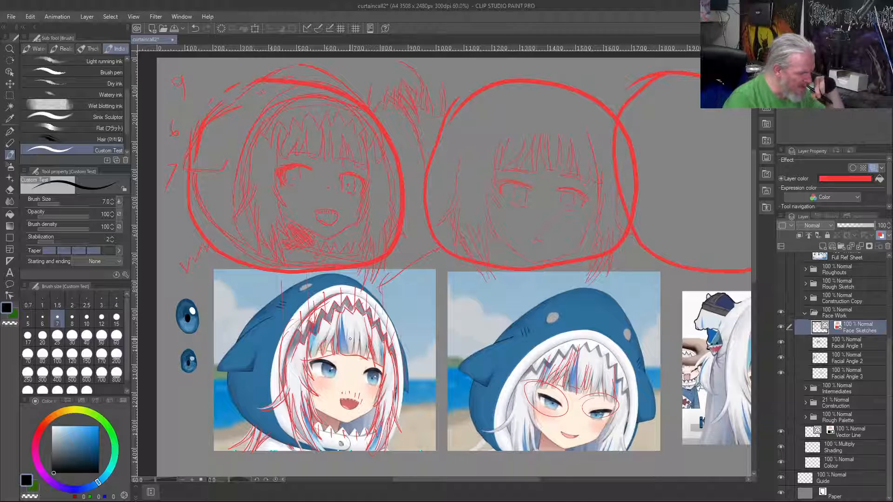
drag(288, 330, 298, 440)
drag(314, 333, 307, 442)
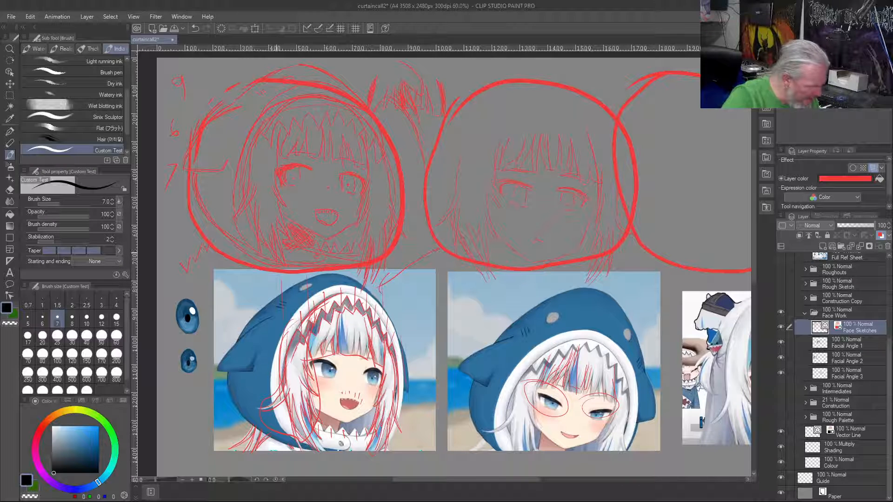
Step: Darken the hair shadow beside the first sketched head's neck and hatch the hood and side fin on the first reference
drag(284, 245, 287, 260)
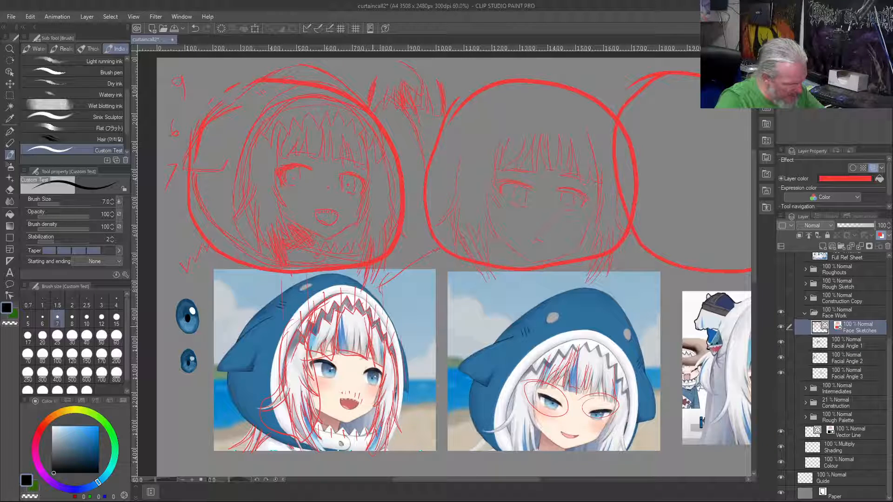
mouse_move(291, 336)
mouse_down()
mouse_move(310, 309)
mouse_move(321, 437)
mouse_move(289, 422)
mouse_move(288, 351)
mouse_up()
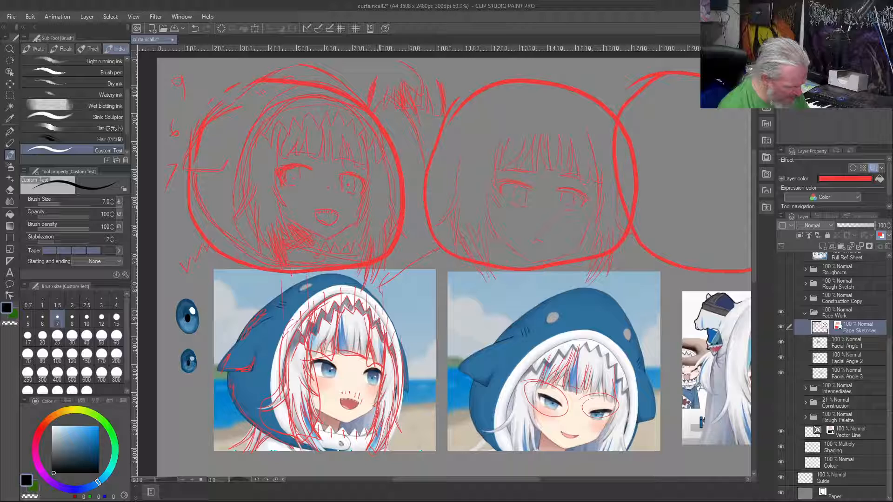
Step: Add fringe strands and facial guide strokes over the first reference face, then undo the last stroke
drag(377, 344, 372, 411)
drag(328, 321, 323, 406)
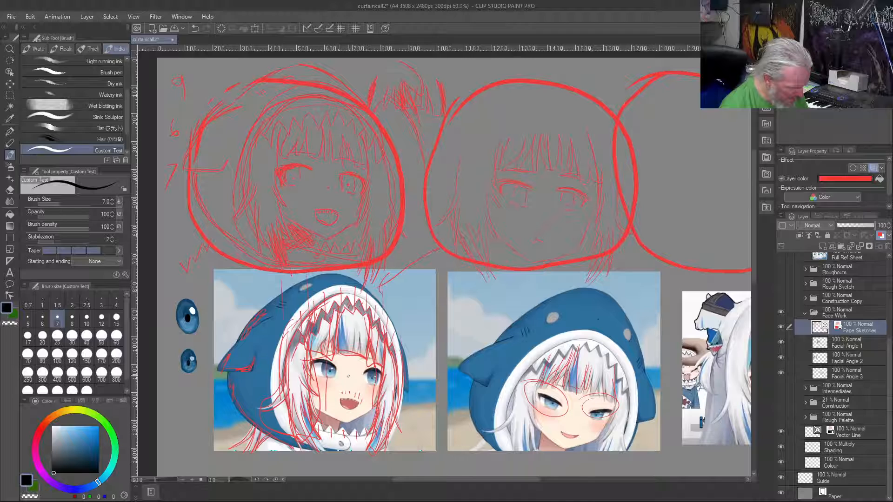
mouse_move(361, 314)
mouse_down()
mouse_move(347, 422)
mouse_move(352, 371)
mouse_move(336, 370)
mouse_up()
mouse_move(355, 300)
mouse_down()
mouse_move(353, 396)
mouse_move(356, 358)
mouse_up()
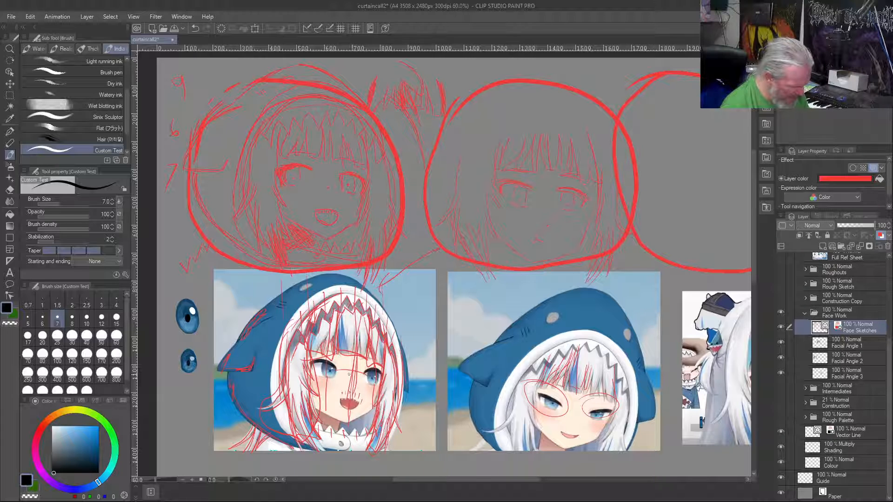
key(ctrl+z)
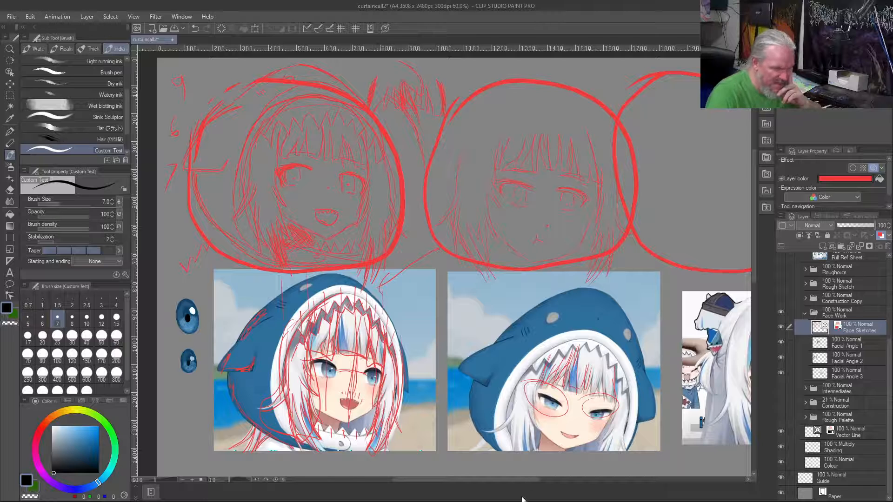
Step: Turn off the Face Sketches layer colour, move the layer below Facial Angle 3 and capture a screenshot of the sketches and references
click(881, 236)
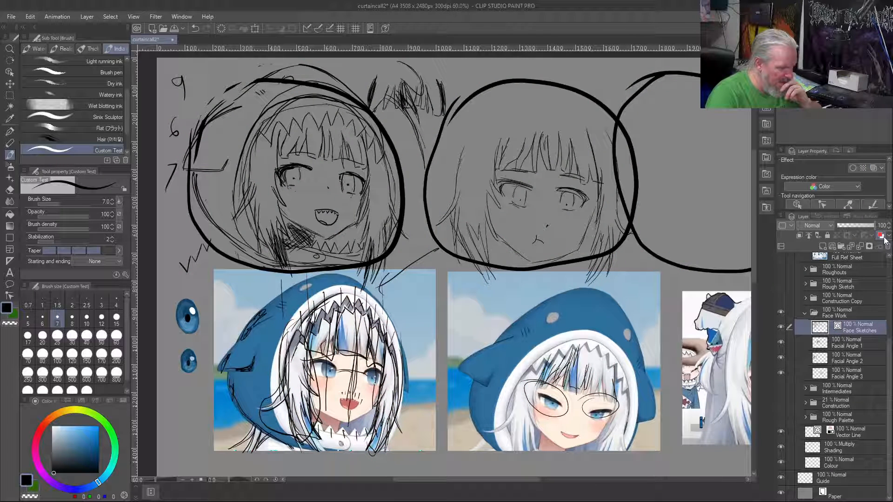
click(881, 236)
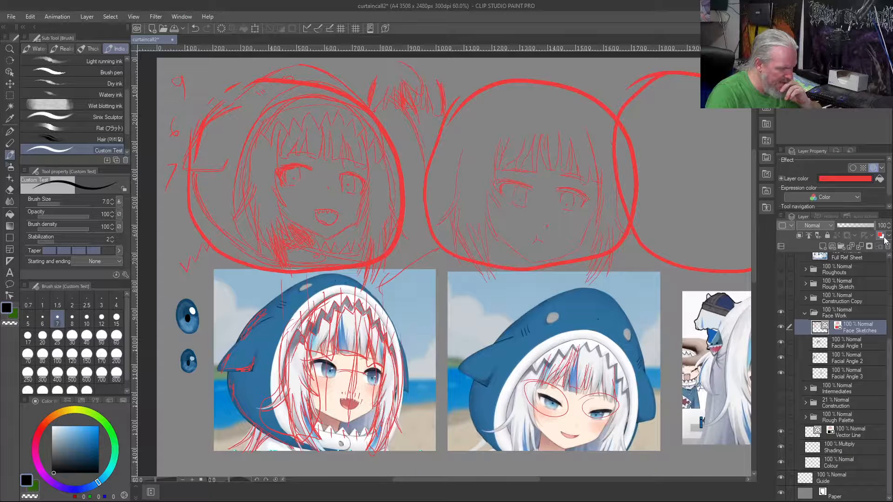
click(883, 236)
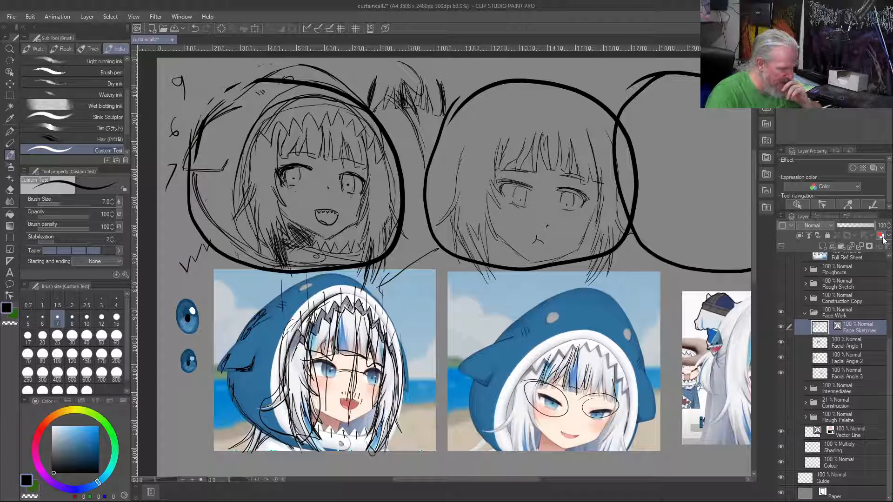
drag(863, 330, 863, 375)
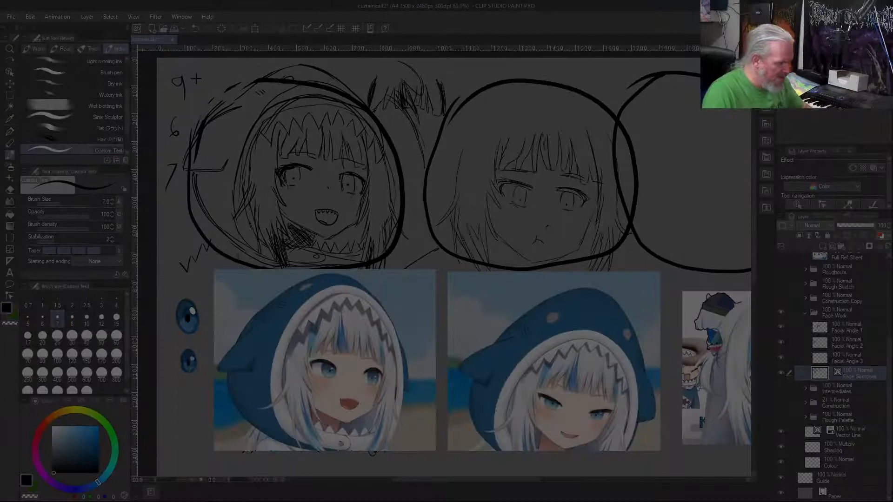
drag(164, 63, 671, 463)
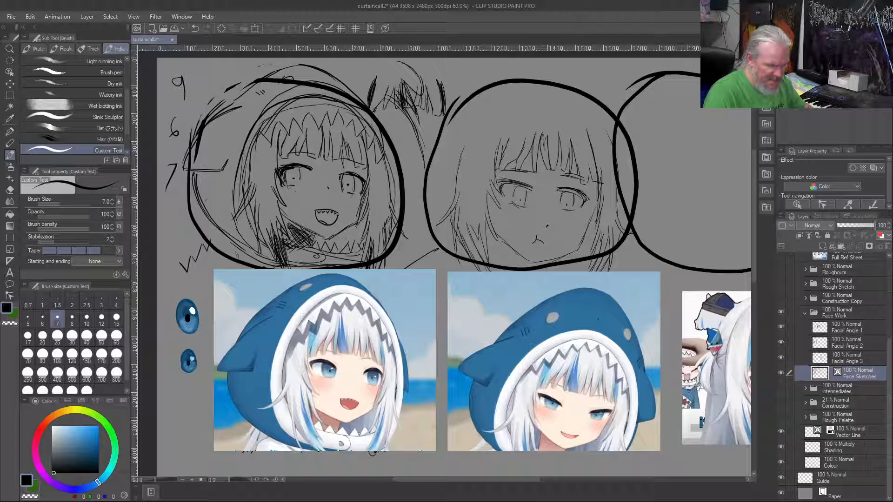
Step: Return Face Sketches above Facial Angle 1 with its red layer colour on, and save the file
mouse_move(837, 371)
mouse_down()
mouse_move(853, 370)
mouse_move(857, 321)
mouse_up()
click(881, 235)
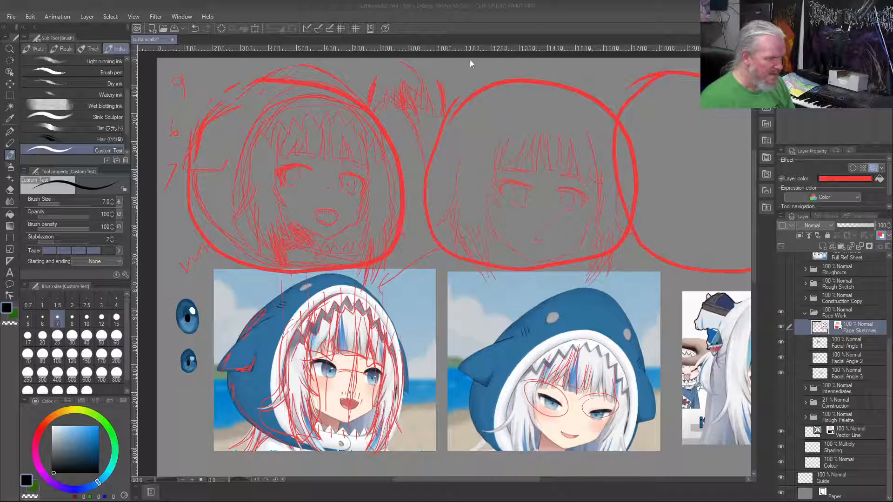
click(535, 21)
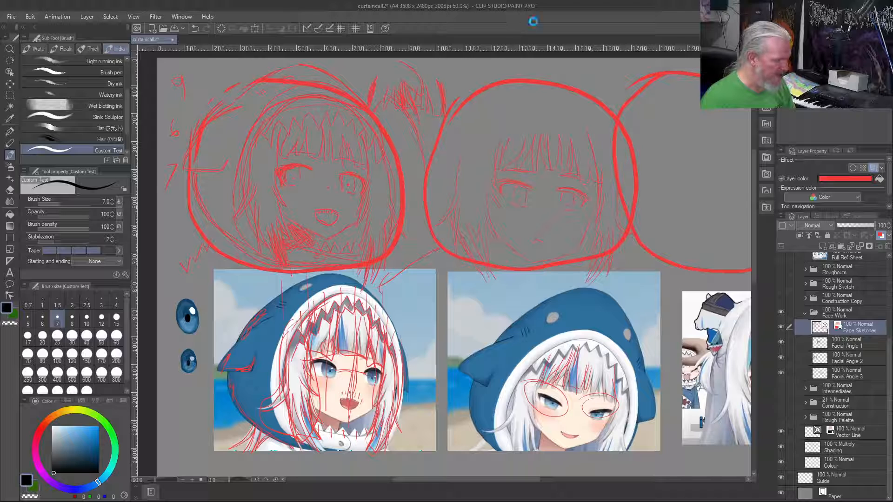
key(ctrl+s)
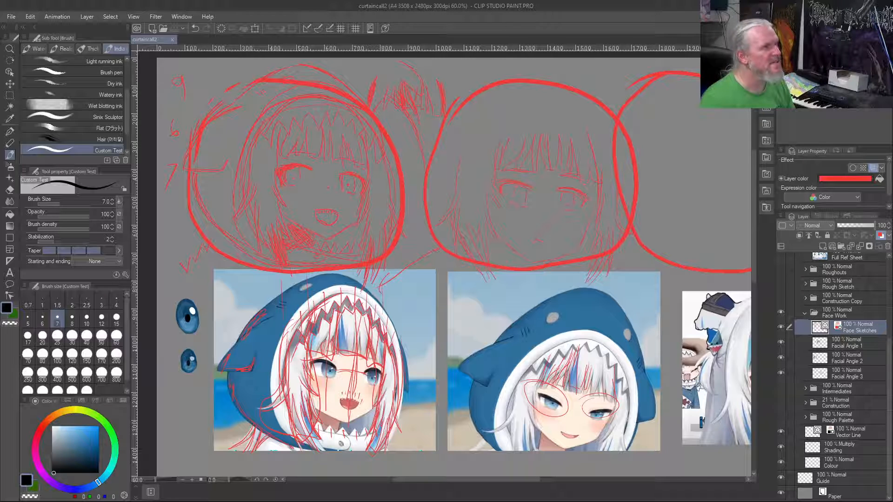